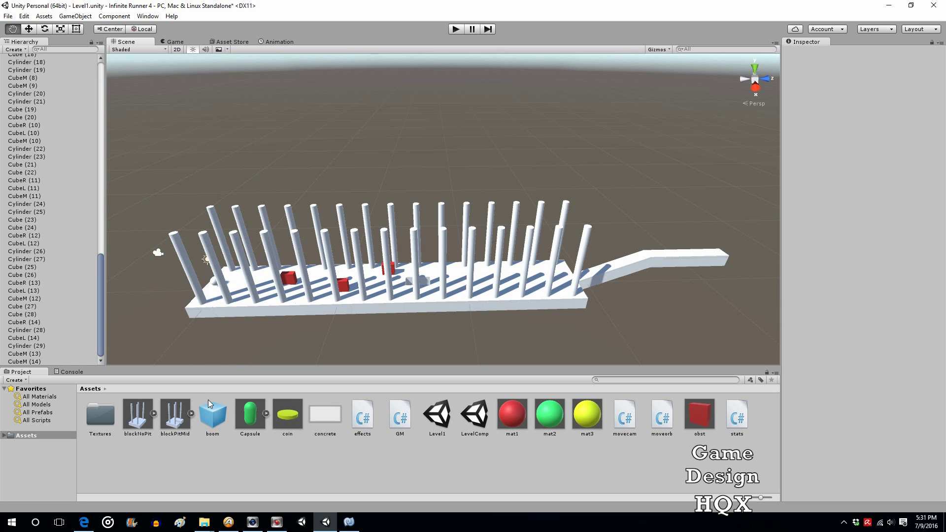
- Expand the blockNoPit prefab in the Project panel to list its cube and cylinder pieces
click(154, 414)
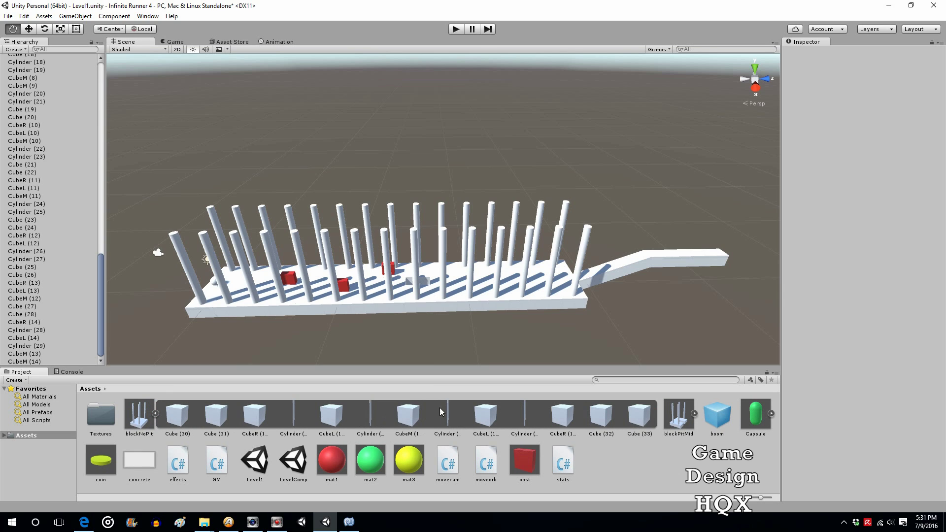
- Expand the Assets folder and show blockNoPit's Cube (30) piece in the Inspector
click(5, 437)
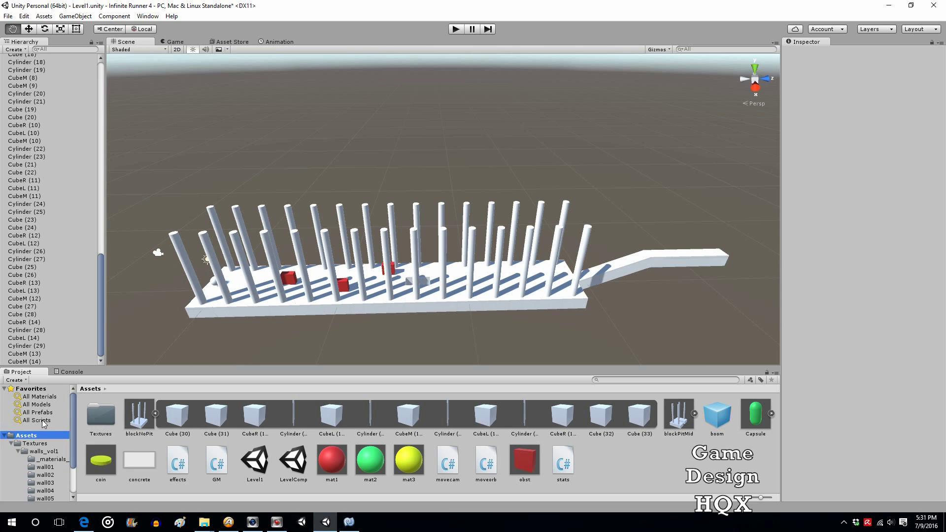
scroll(44, 432, down, 3)
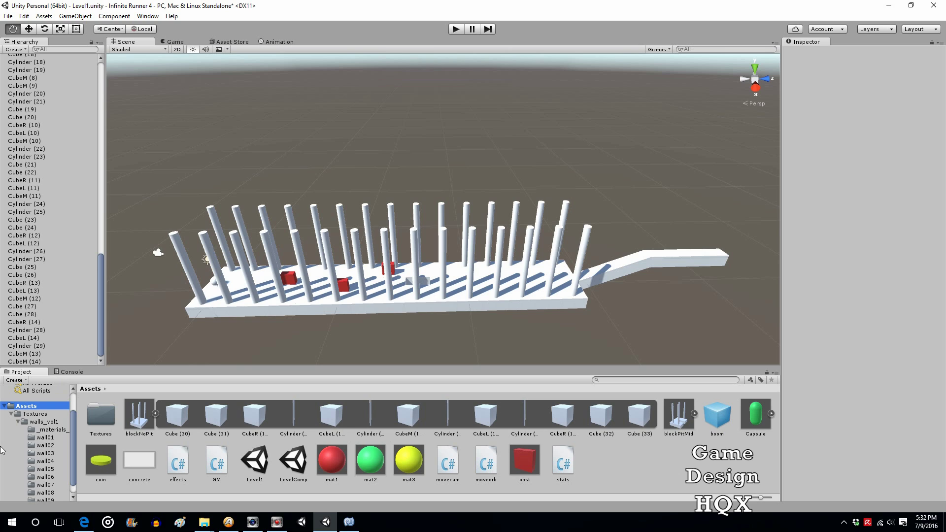
click(182, 418)
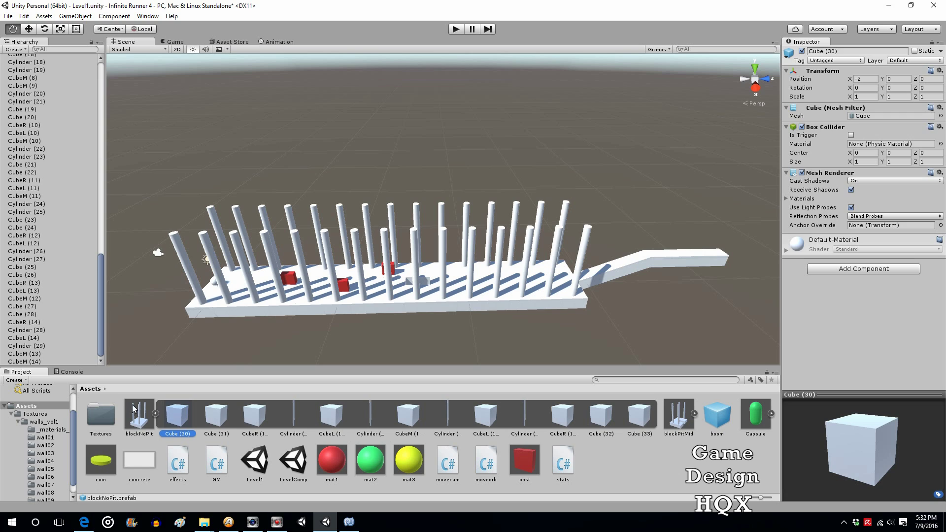
- Apply the wall09 stone material from _materials_walls_vol1 to the Cube (30) piece
click(55, 430)
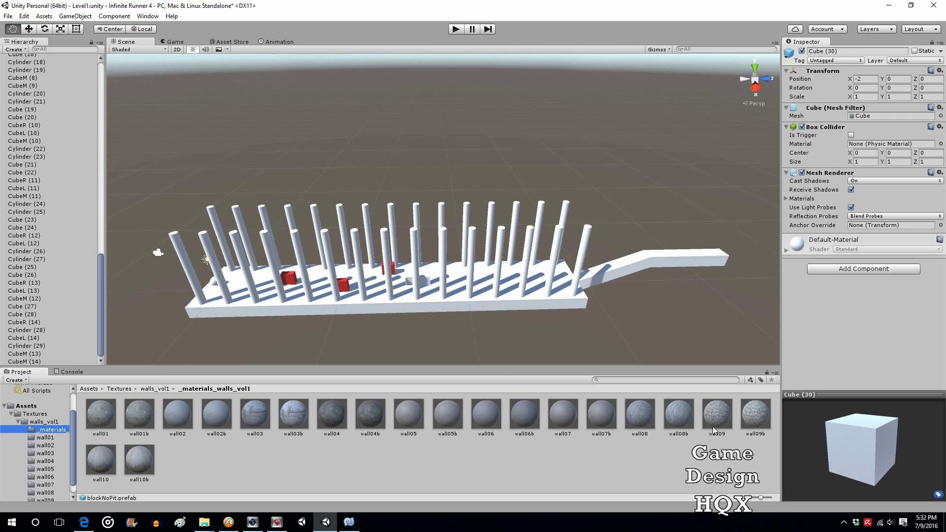
drag(717, 424, 830, 288)
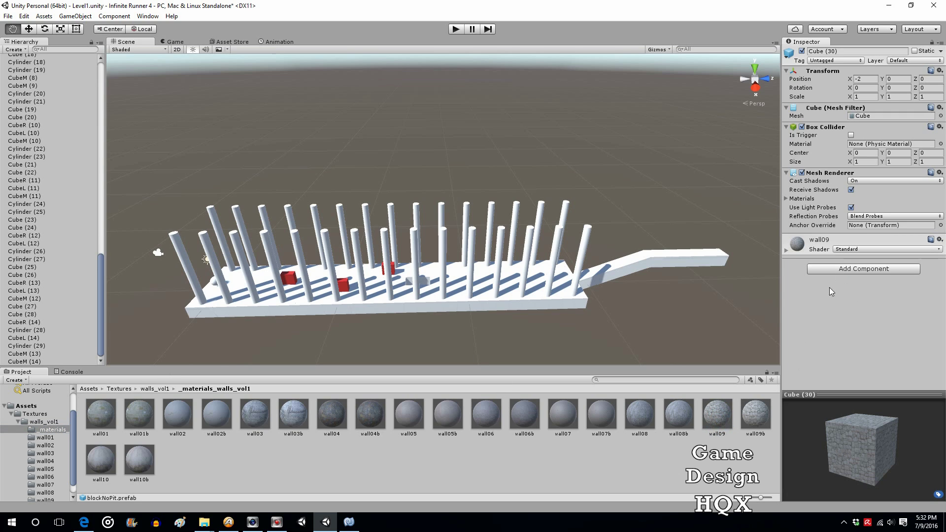
click(24, 407)
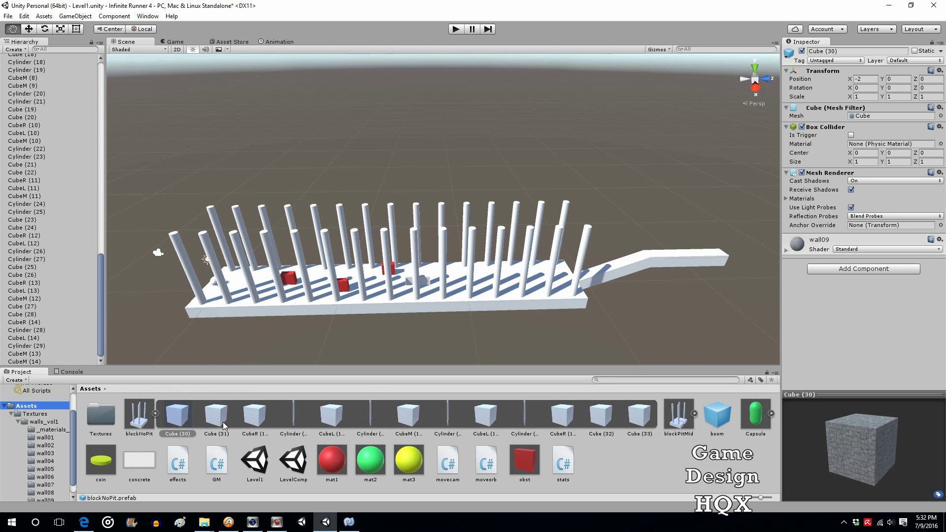
click(220, 423)
click(196, 423)
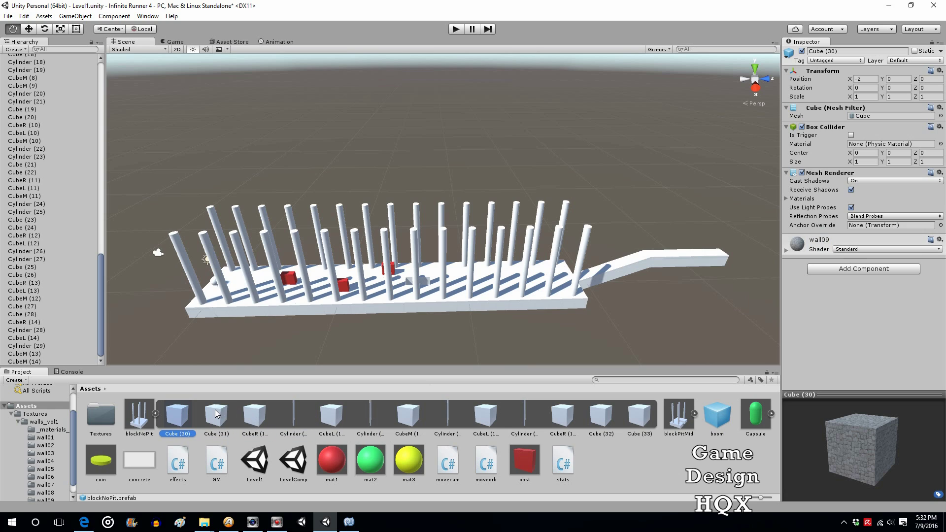
drag(819, 241, 323, 388)
drag(819, 241, 339, 416)
drag(835, 242, 646, 418)
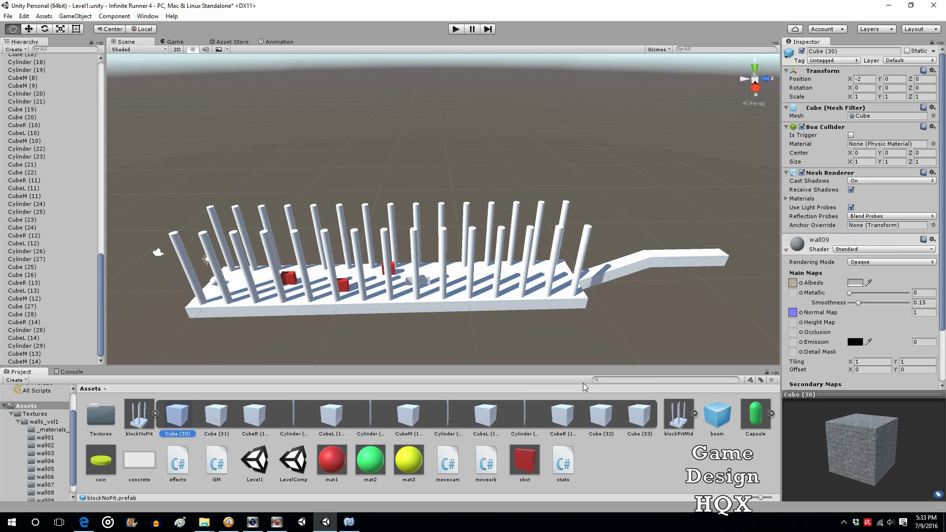
- Give blockPitMid's CubeR, CubeL, second CubeR, Cube (32) and Cube (33) the wall09 material
click(155, 413)
click(189, 413)
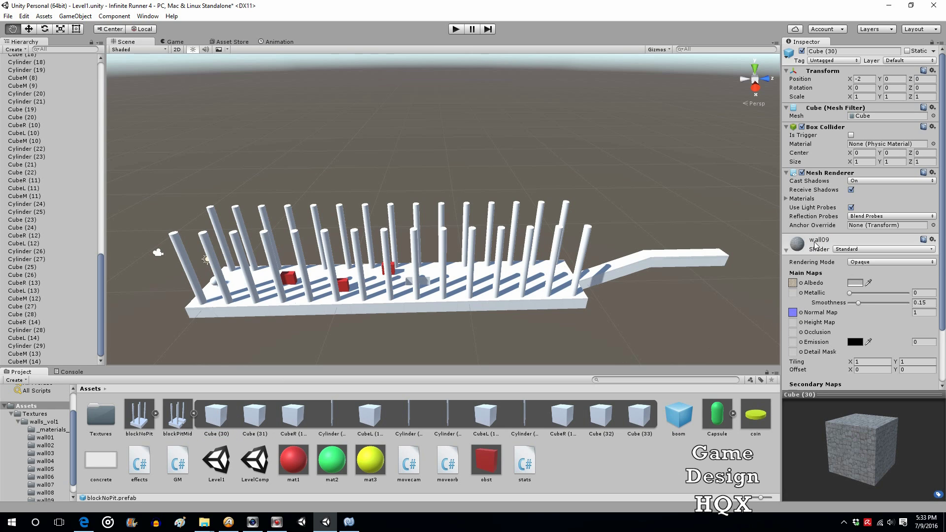
drag(811, 242, 256, 418)
drag(830, 242, 303, 417)
drag(826, 240, 370, 416)
drag(842, 245, 495, 413)
drag(838, 240, 562, 417)
drag(833, 242, 601, 416)
drag(833, 242, 648, 413)
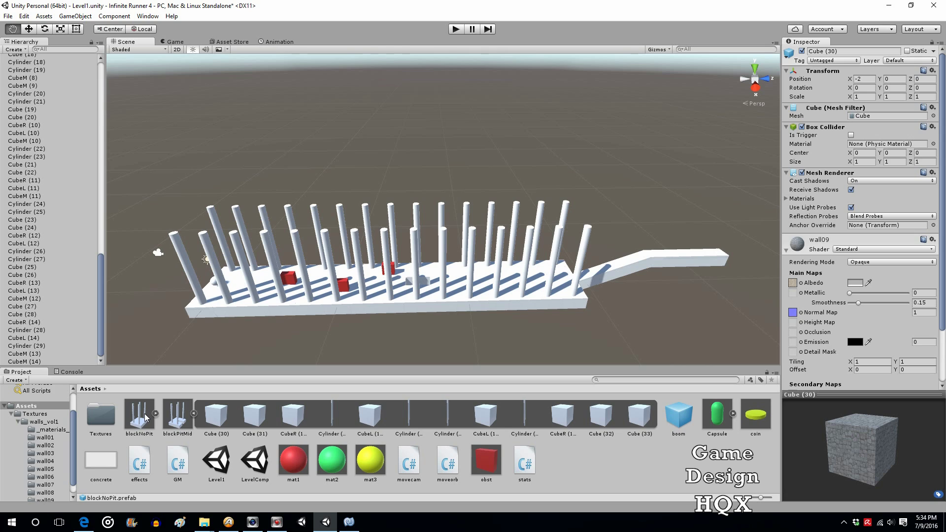
- Re-expand blockNoPit and show the _materials_walls_vol1 folder's stone materials
drag(145, 417, 821, 240)
click(131, 402)
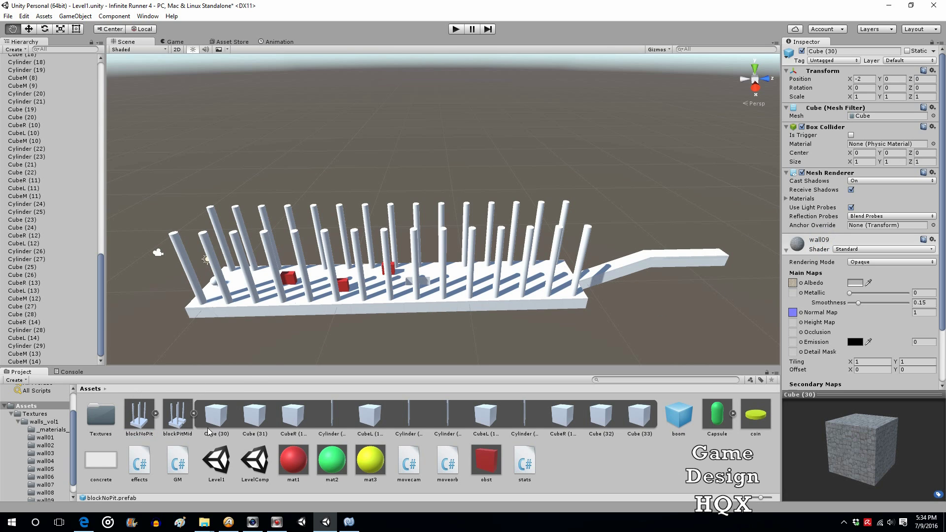
click(156, 413)
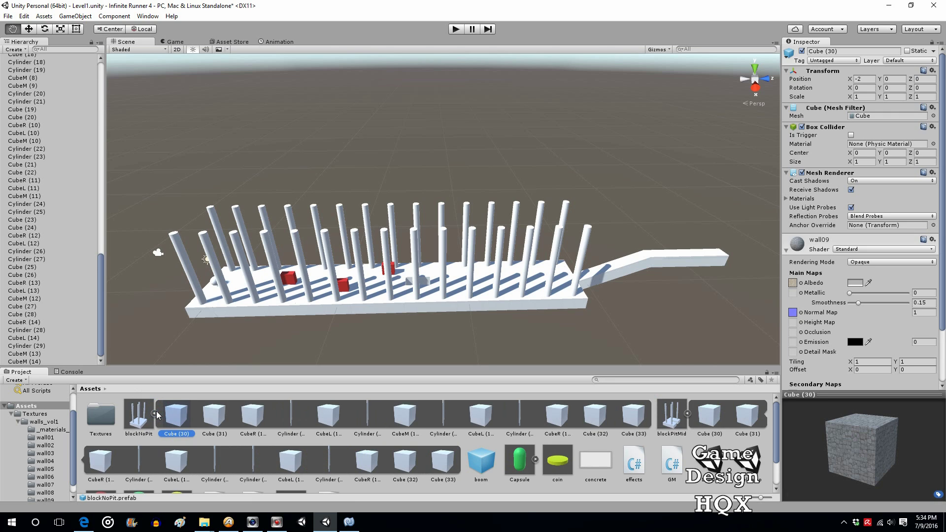
click(48, 430)
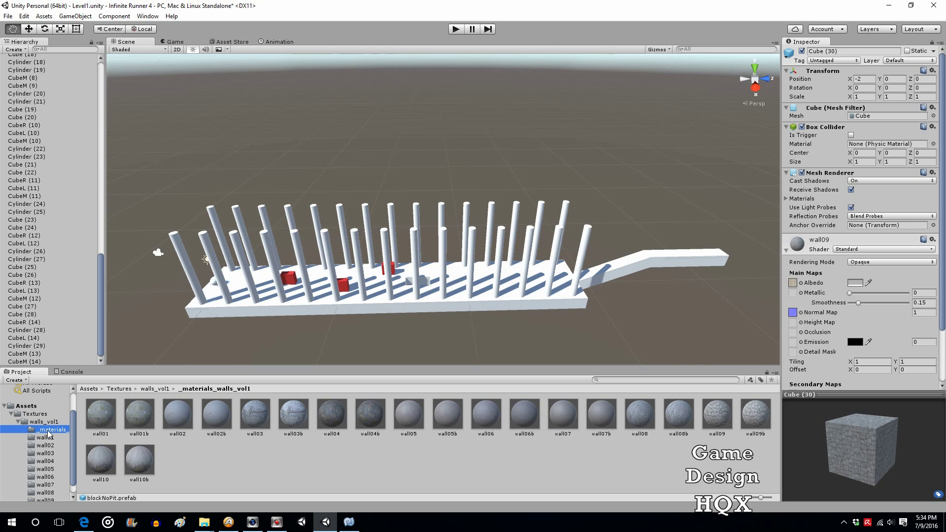
- Apply the wall03 stone material to the Cylinder (30) pillar piece
click(26, 406)
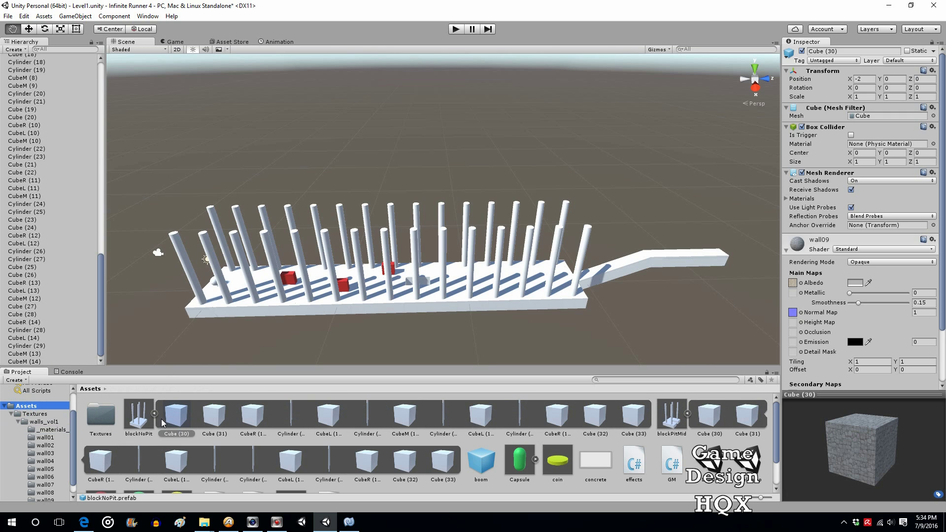
click(291, 415)
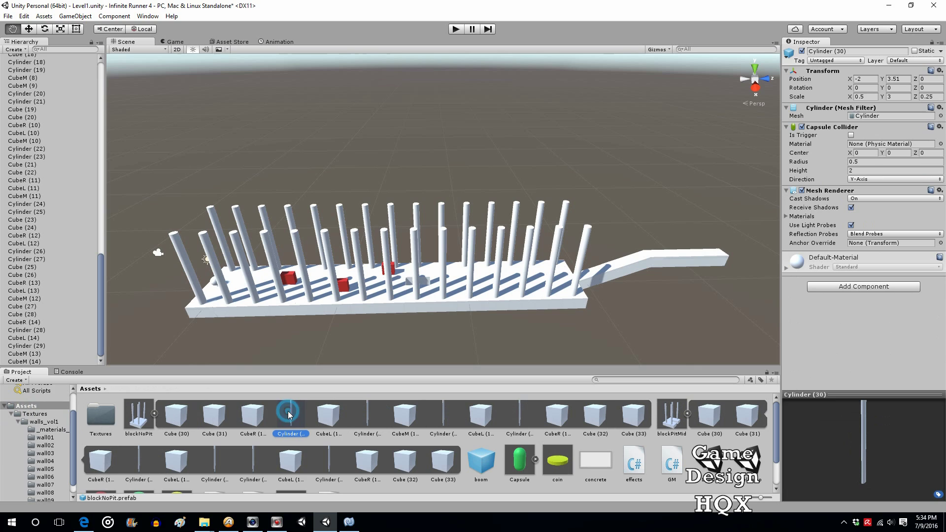
click(45, 430)
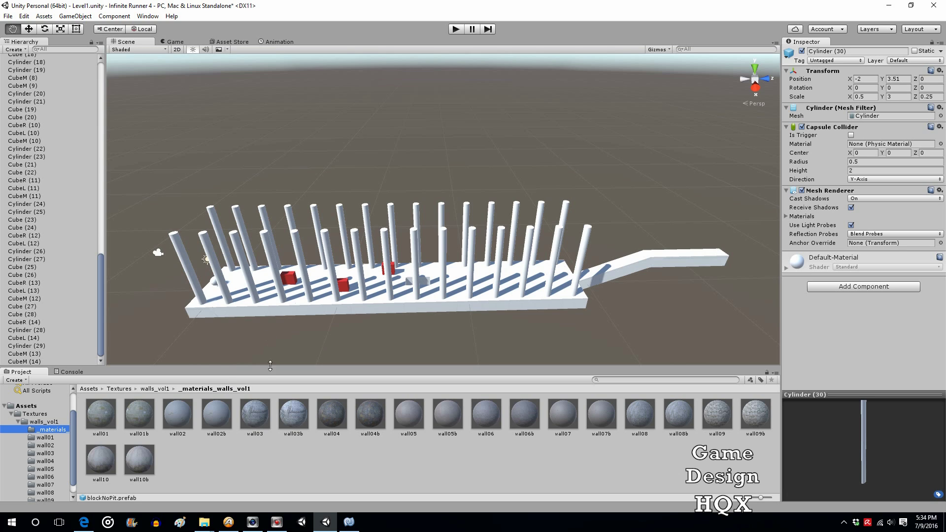
drag(255, 414, 862, 314)
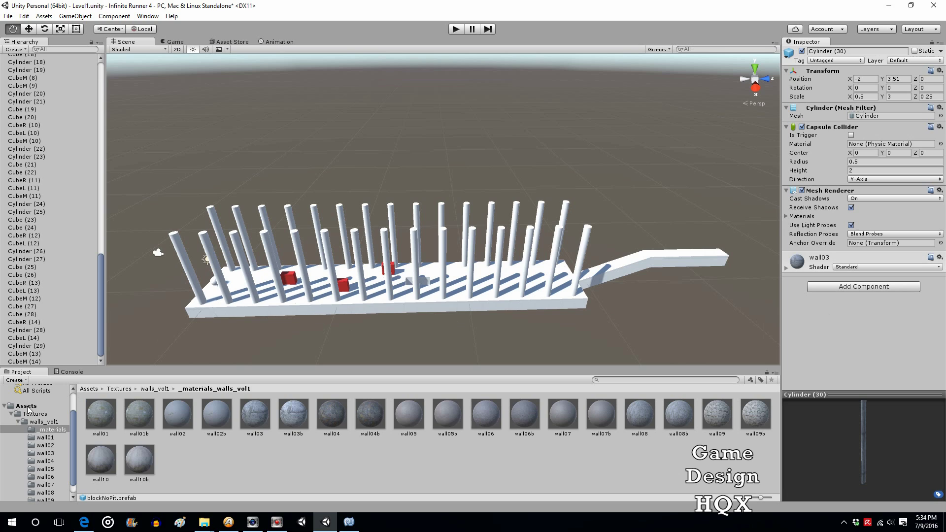
click(27, 406)
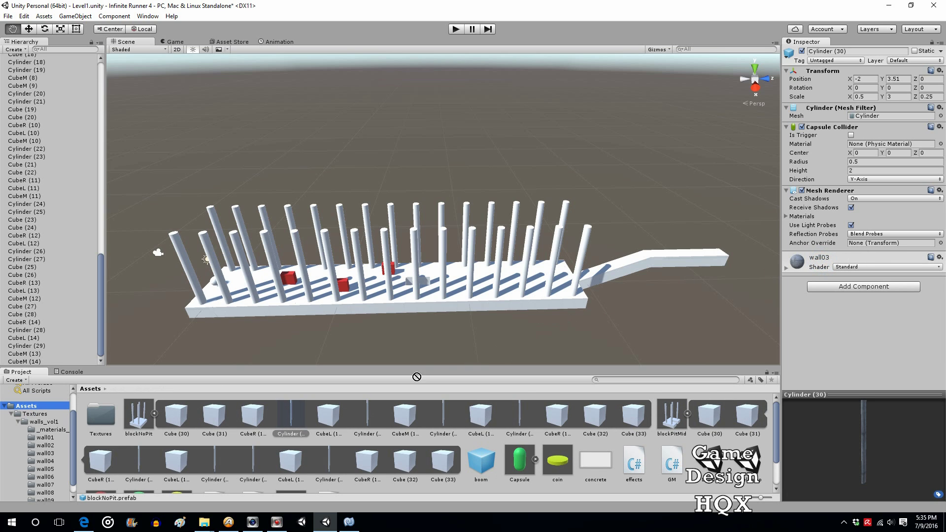
- Give the remaining Cylinder pillar pieces in both rows the wall03 material
drag(369, 412, 372, 406)
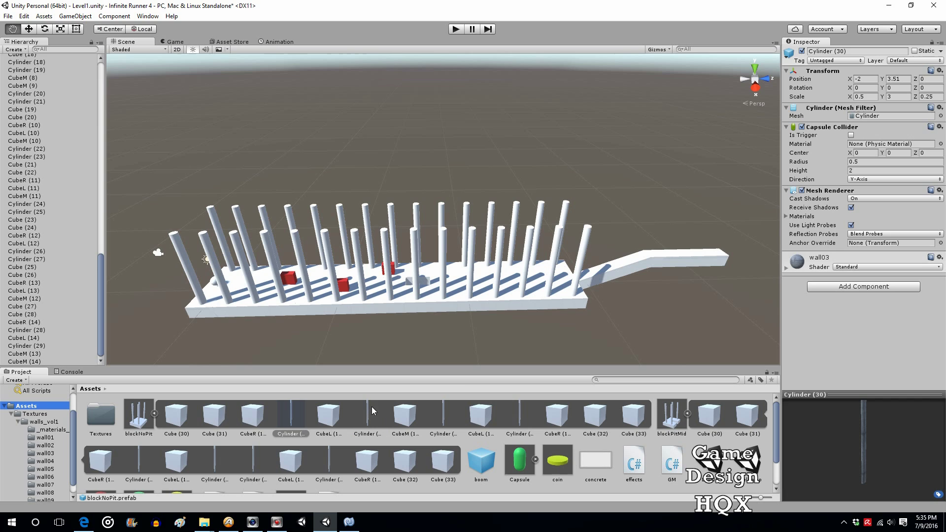
click(810, 261)
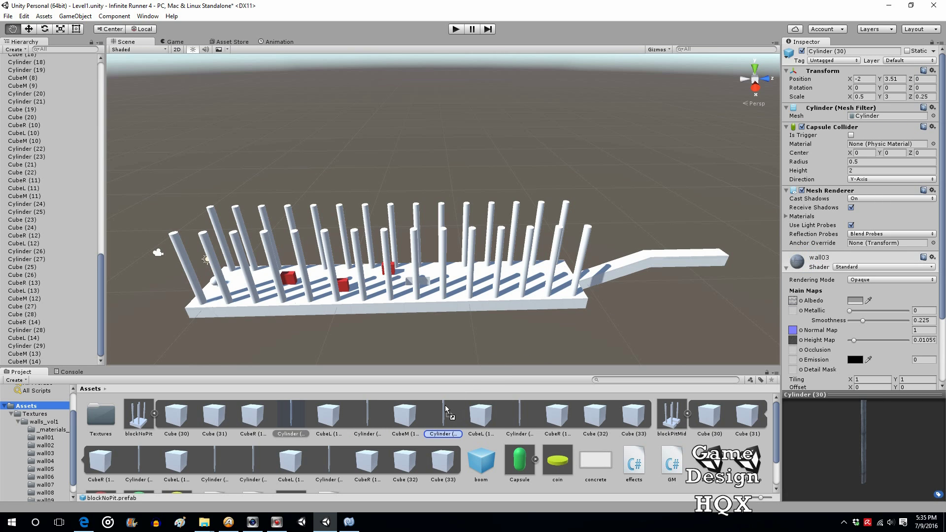
drag(829, 256, 522, 415)
drag(822, 258, 140, 453)
drag(818, 261, 217, 459)
drag(820, 263, 253, 461)
drag(796, 264, 326, 450)
- Collapse blockNoPit and blockPitMid, then select the Cube (25) floor block with the Move tool
click(154, 413)
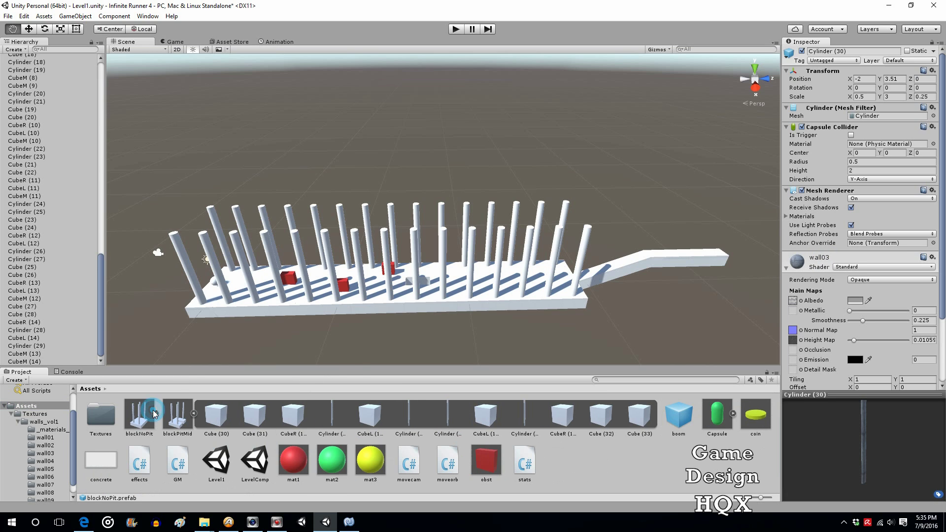
click(191, 414)
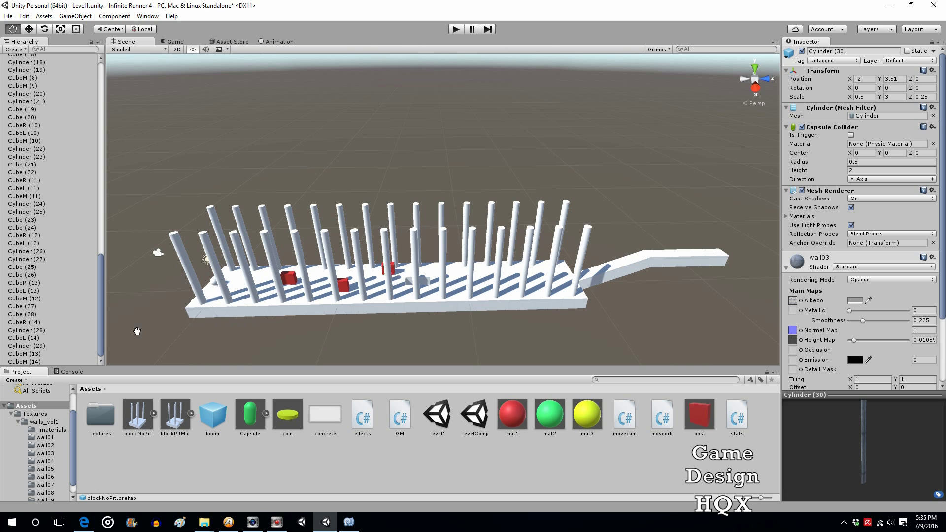
click(29, 28)
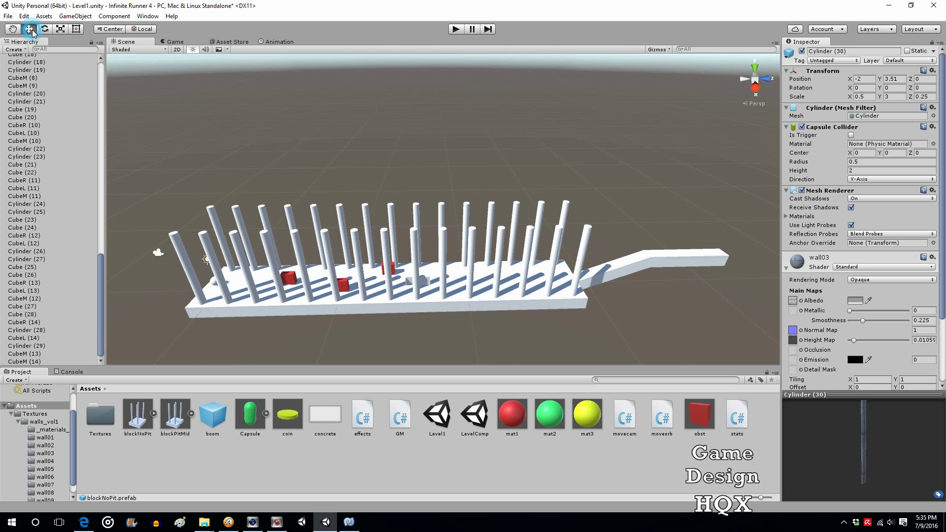
scroll(536, 314, up, 2)
click(578, 310)
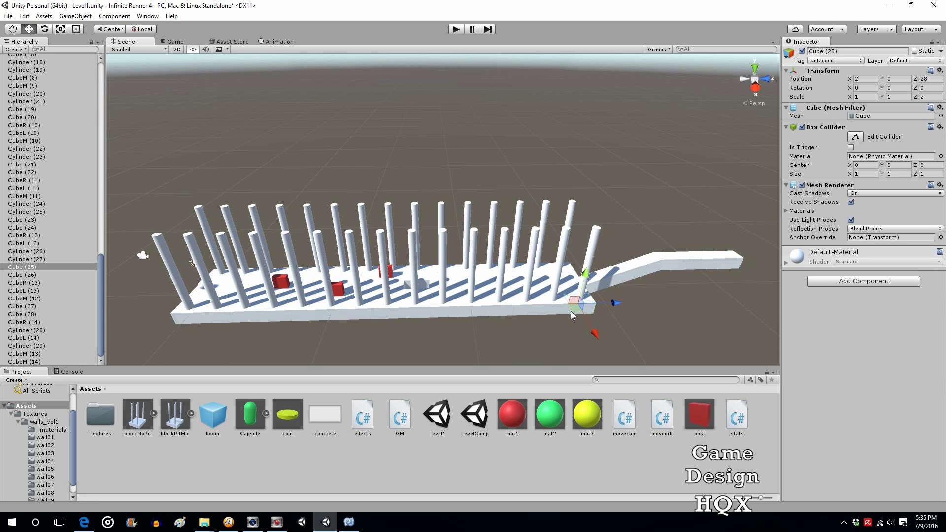
scroll(517, 277, down, 1)
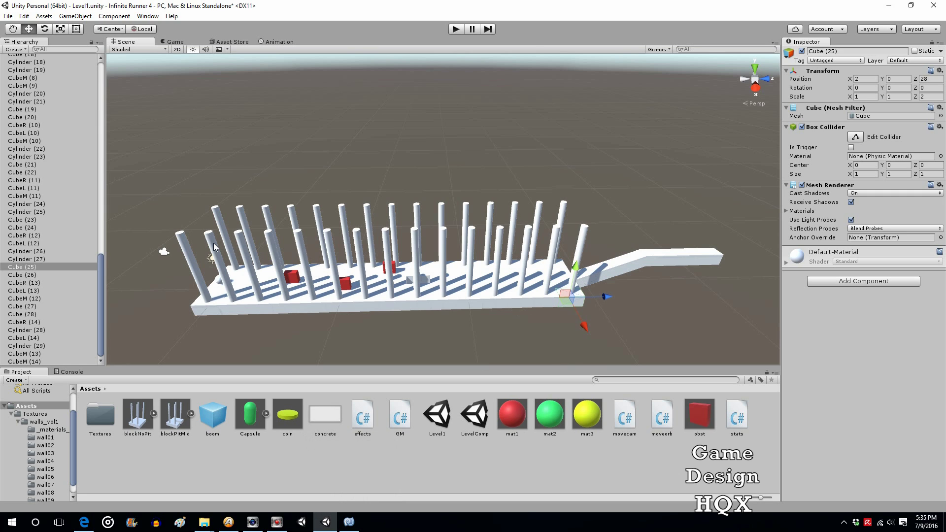
- Play the level, steering the ball left and right around red obstacles, then stop
click(455, 29)
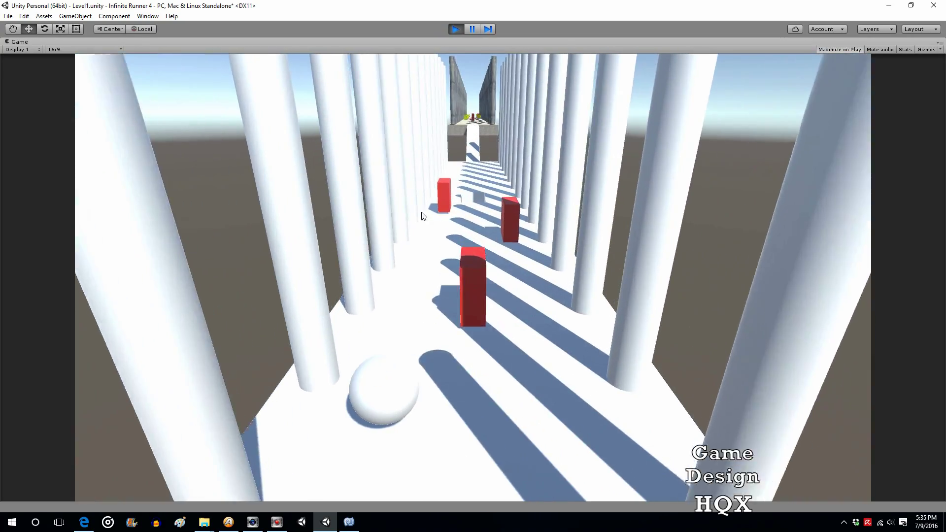
key(Right)
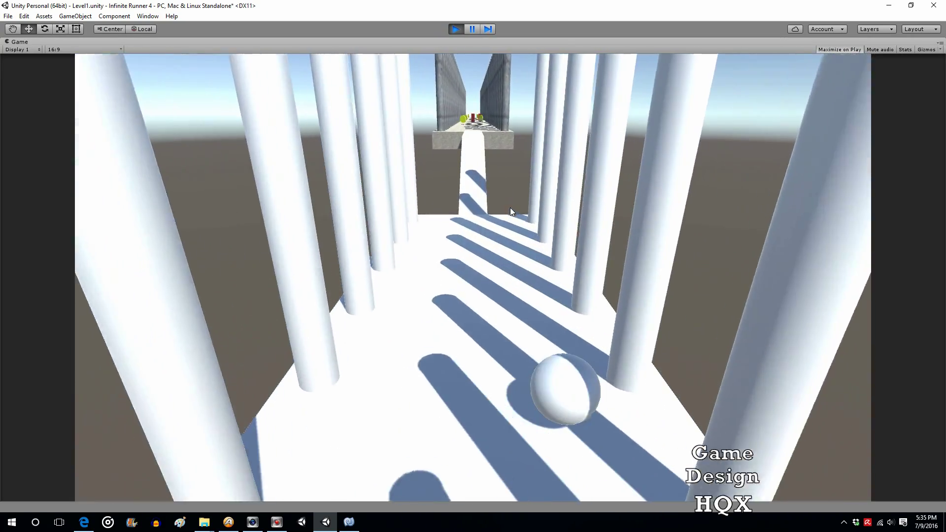
key(Left)
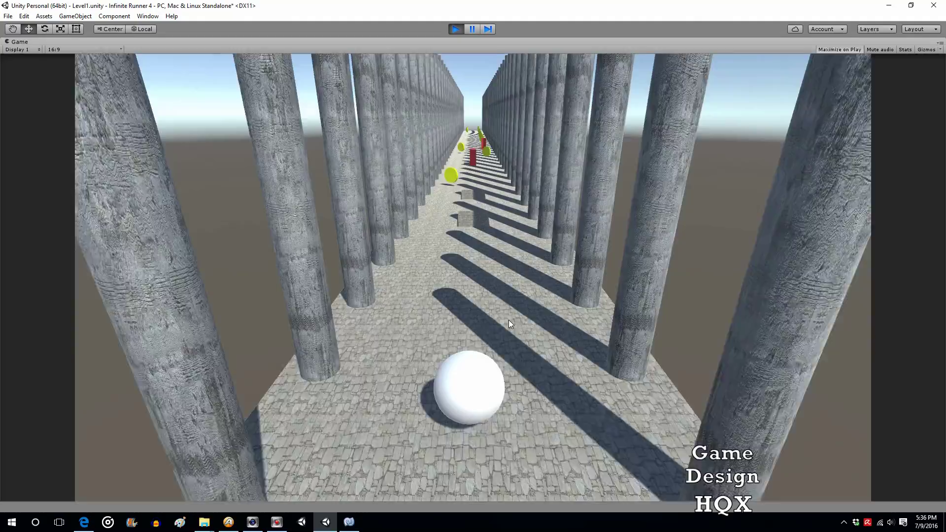
key(Left)
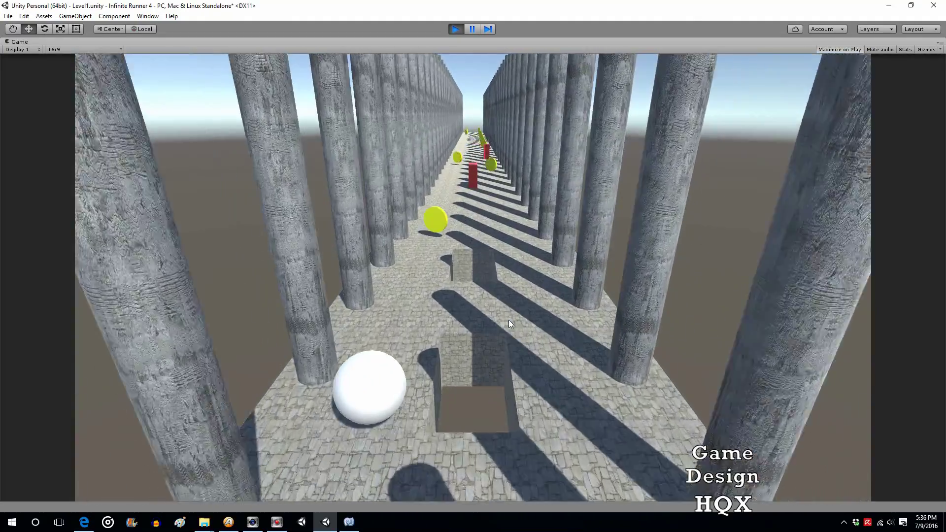
key(Right)
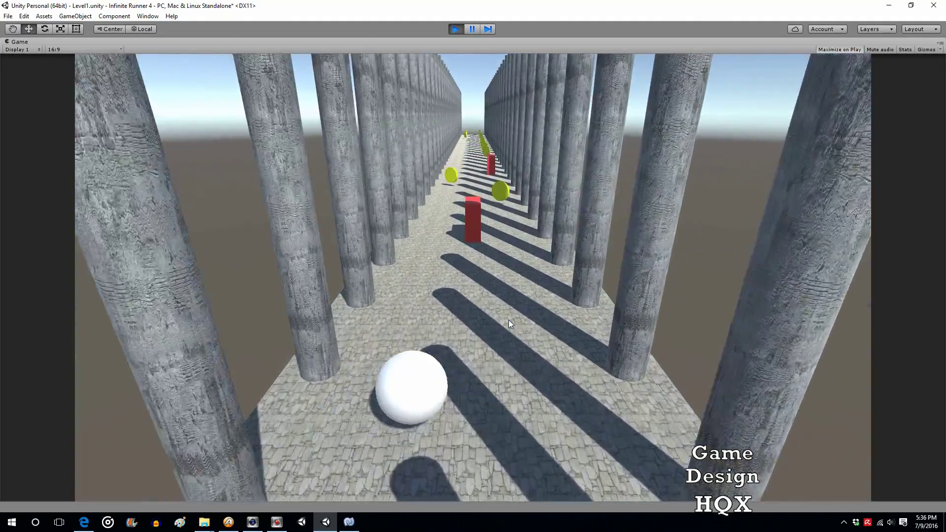
key(Right)
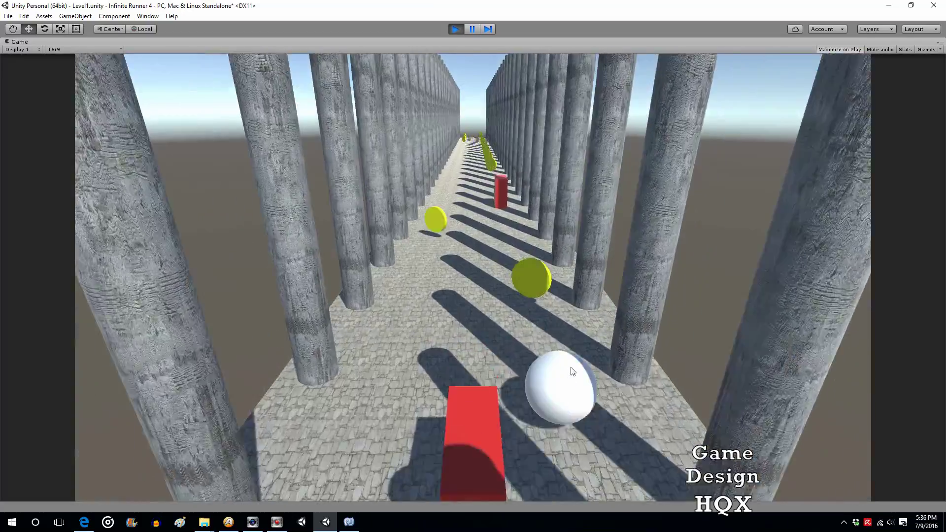
key(Left)
key(Left)
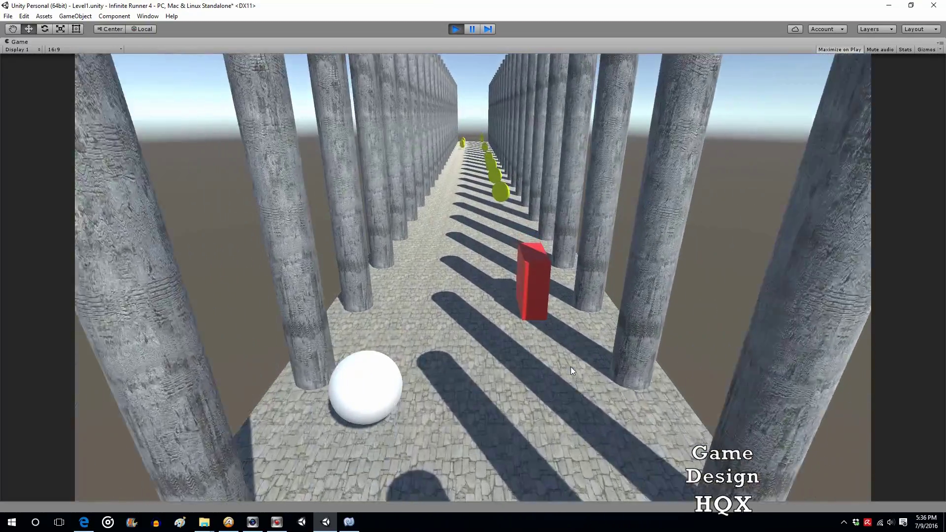
key(Right)
key(Right)
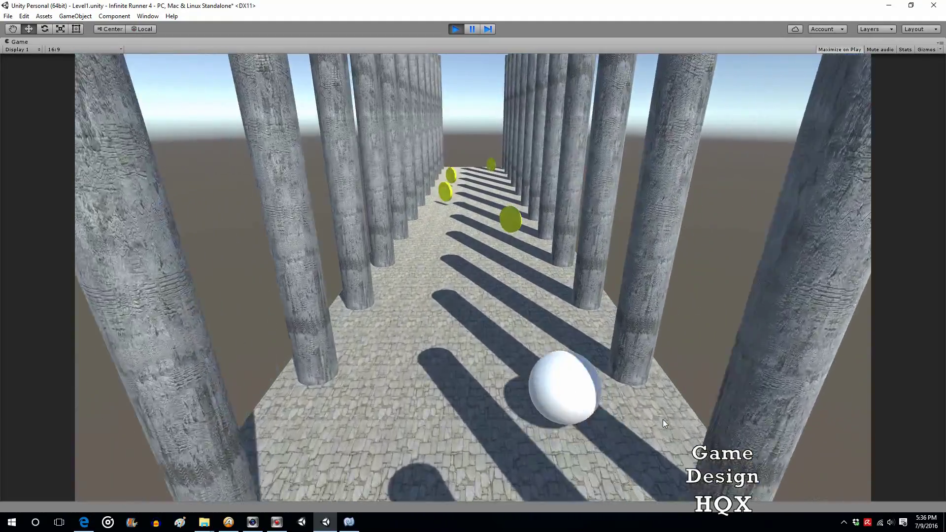
key(Left)
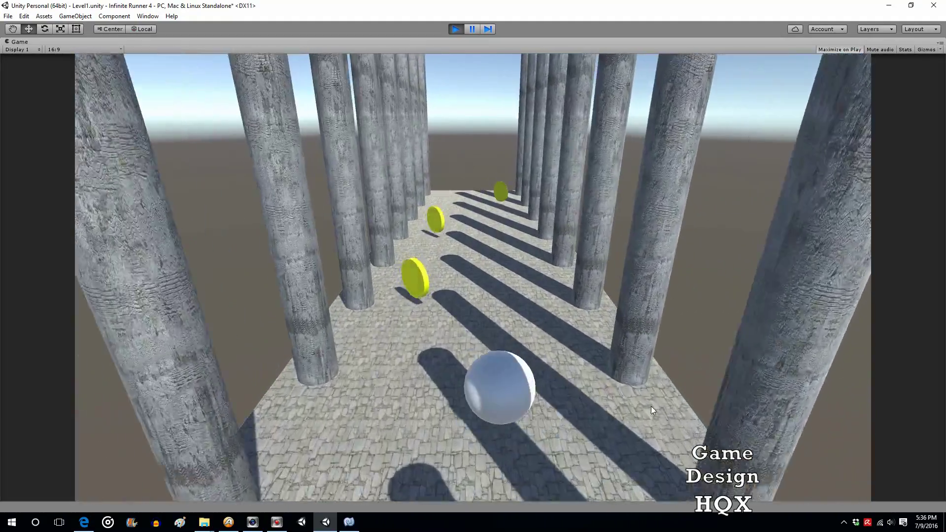
key(Left)
key(Right)
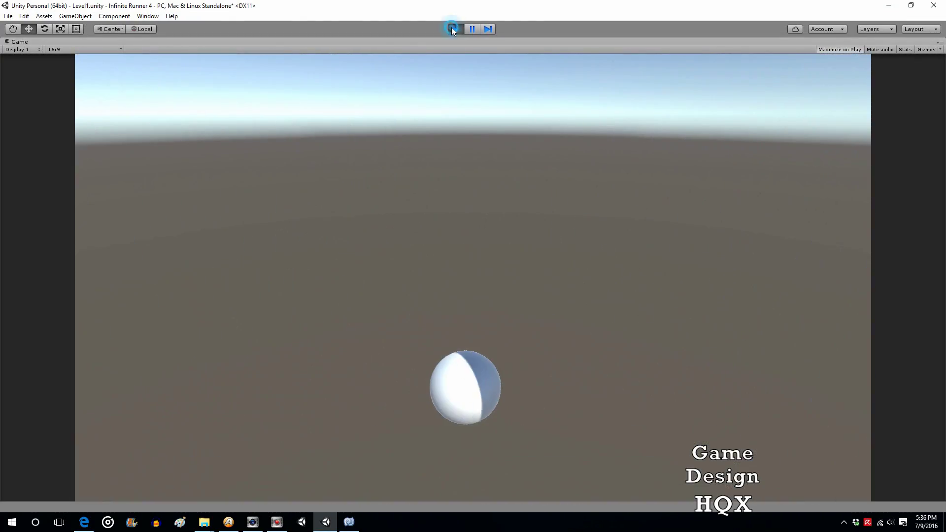
click(456, 29)
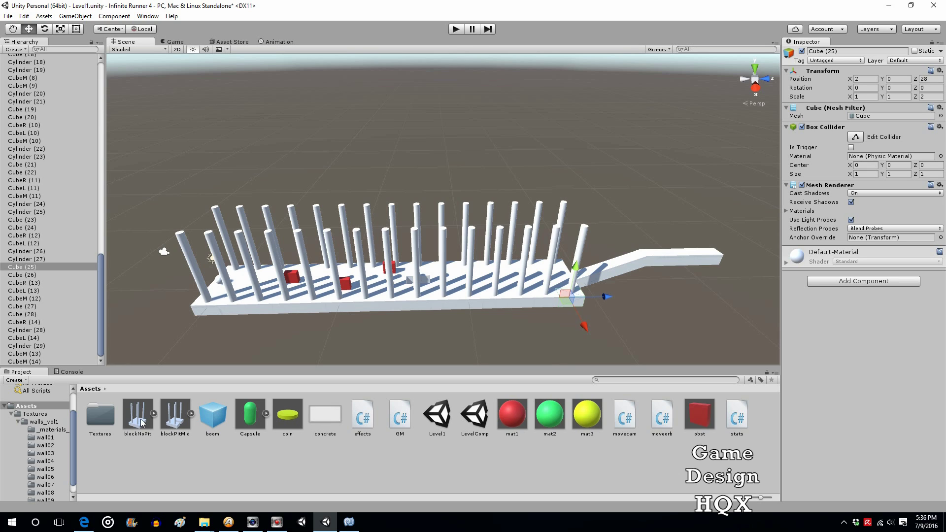
- Drag a blockNoPit prefab into the scene and move it to the track's left end
drag(139, 422, 51, 359)
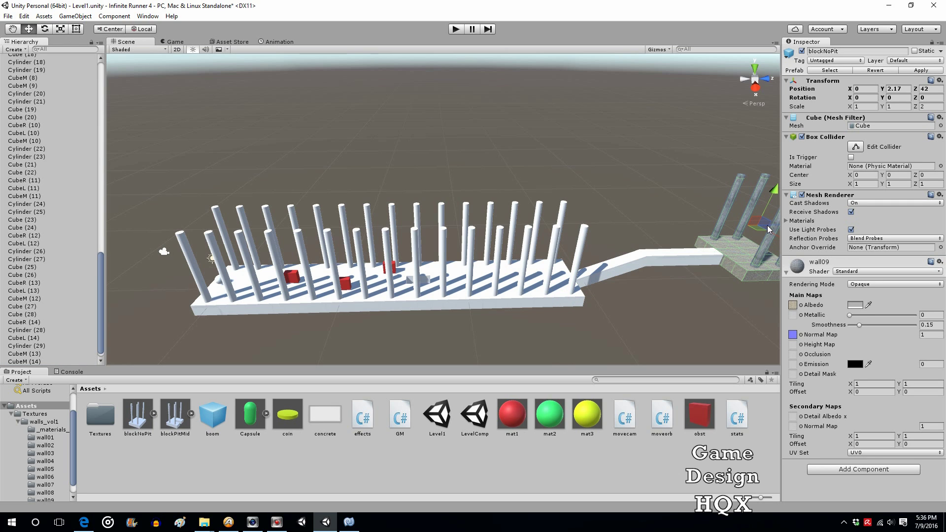
drag(771, 227, 212, 239)
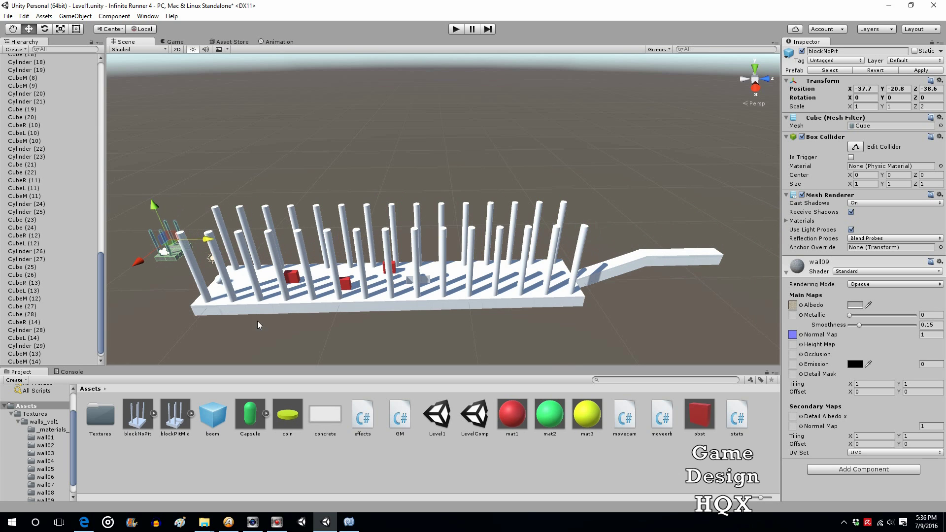
click(200, 300)
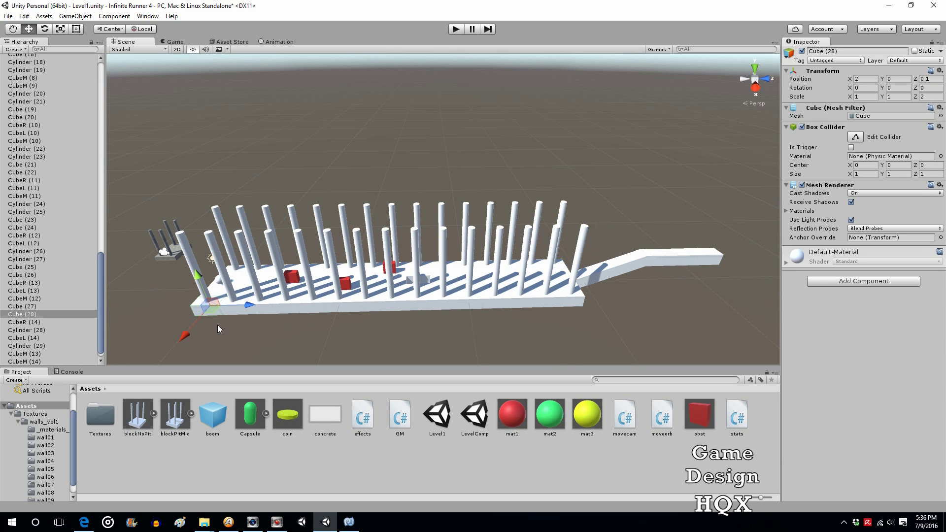
click(198, 303)
- Delete the white left-end pieces, including Cylinder (29), CubeR (14), CubeL (14) and Cylinder (2)
click(205, 298)
key(Delete)
click(209, 298)
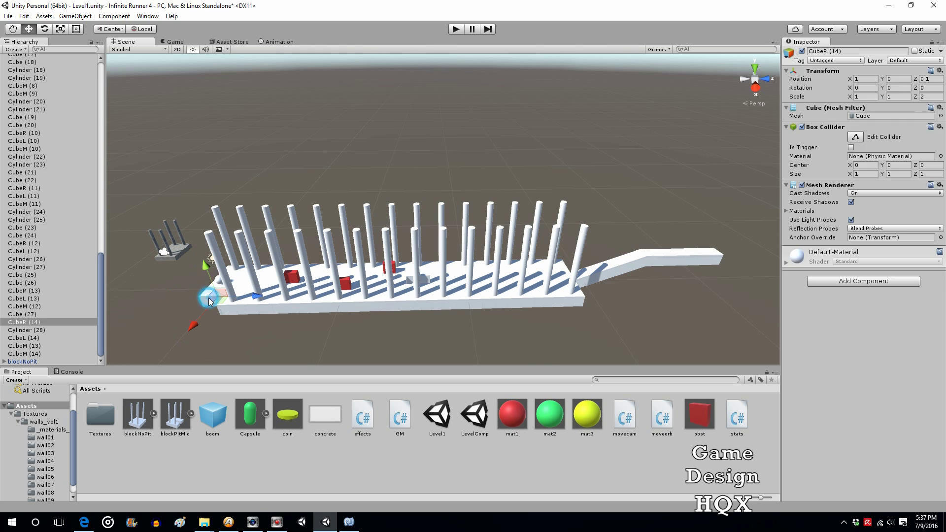
key(Delete)
click(222, 221)
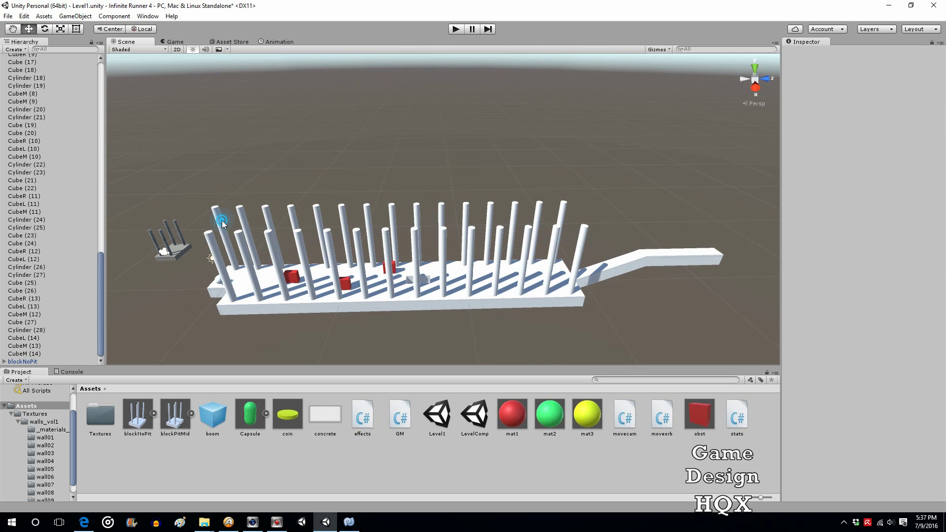
key(Delete)
click(235, 265)
key(Delete)
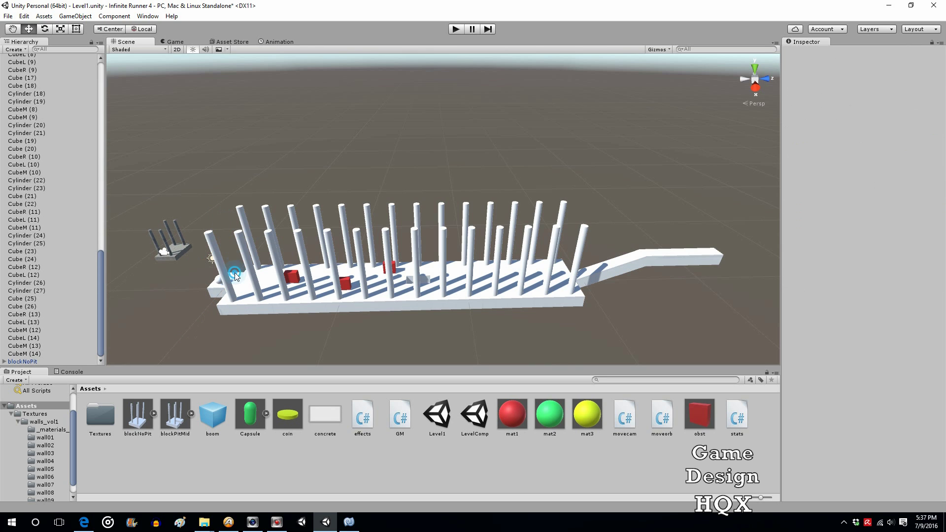
click(235, 274)
key(Delete)
click(219, 297)
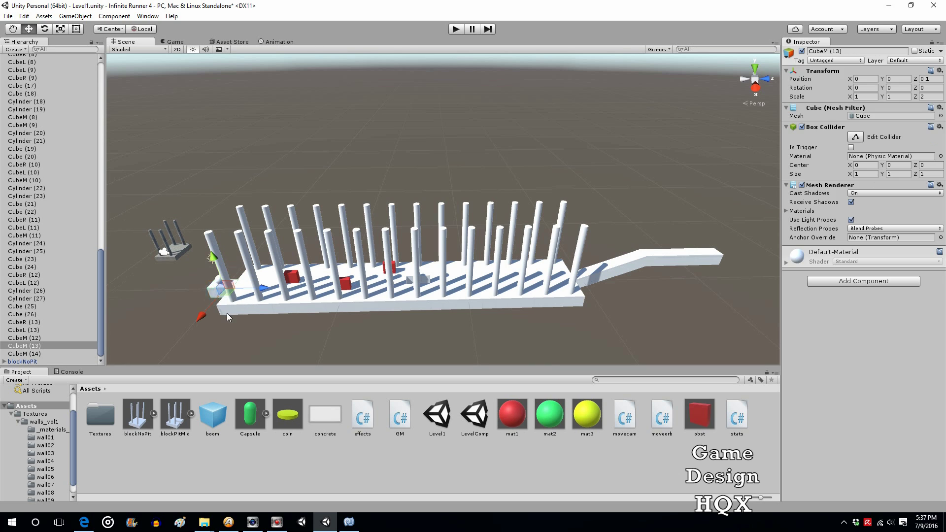
key(Delete)
click(235, 294)
key(Delete)
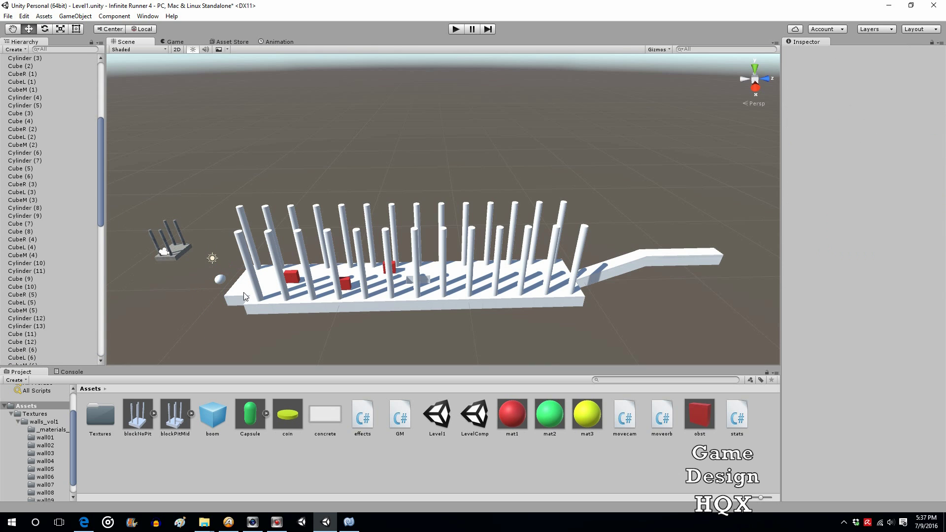
click(238, 283)
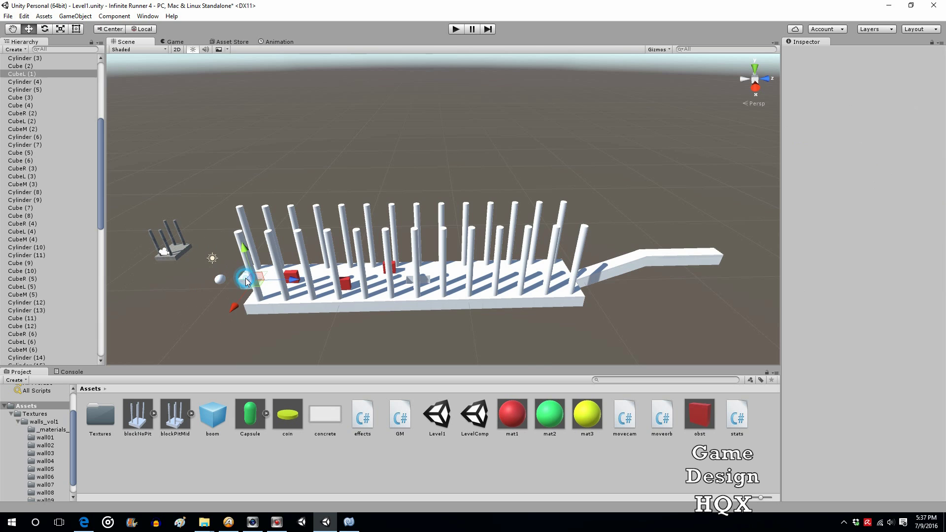
key(Delete)
click(254, 272)
key(Delete)
click(251, 276)
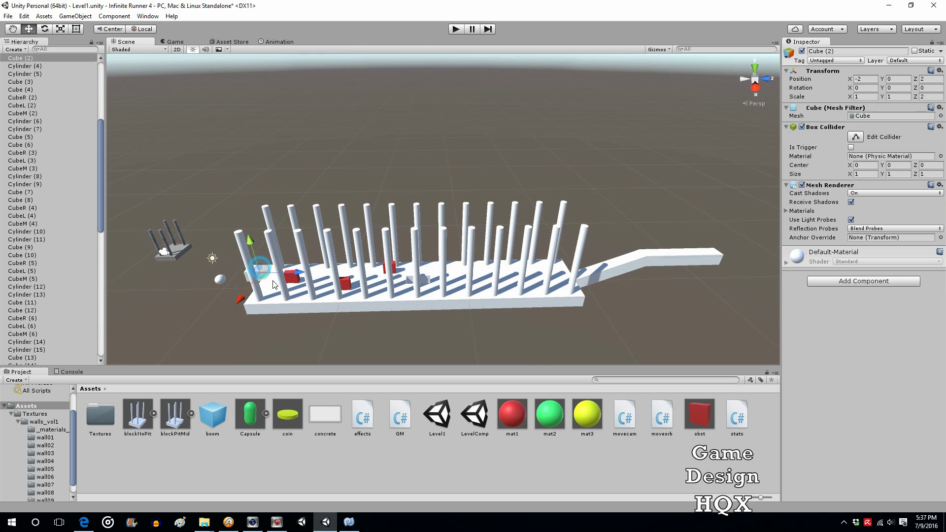
key(Delete)
- Set the blockNoPit stone block's Position to 0, 0, 0
click(180, 254)
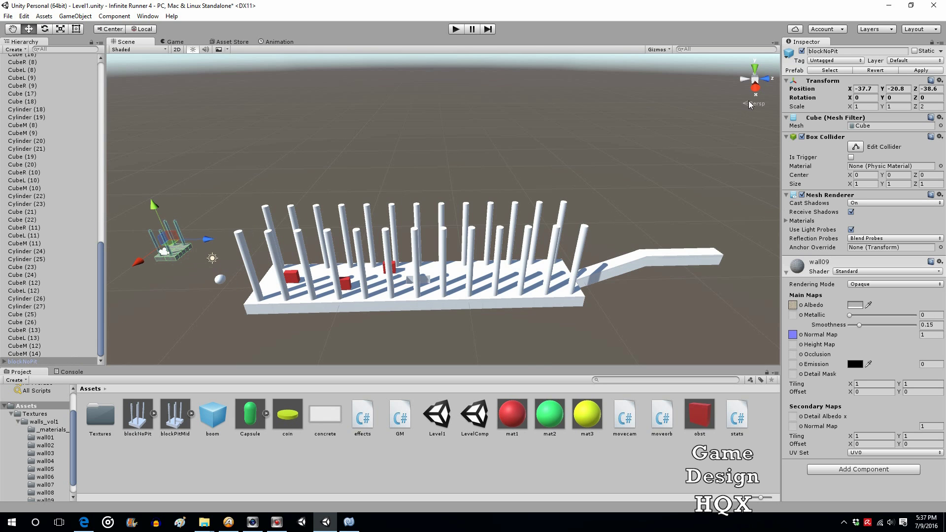
click(875, 88)
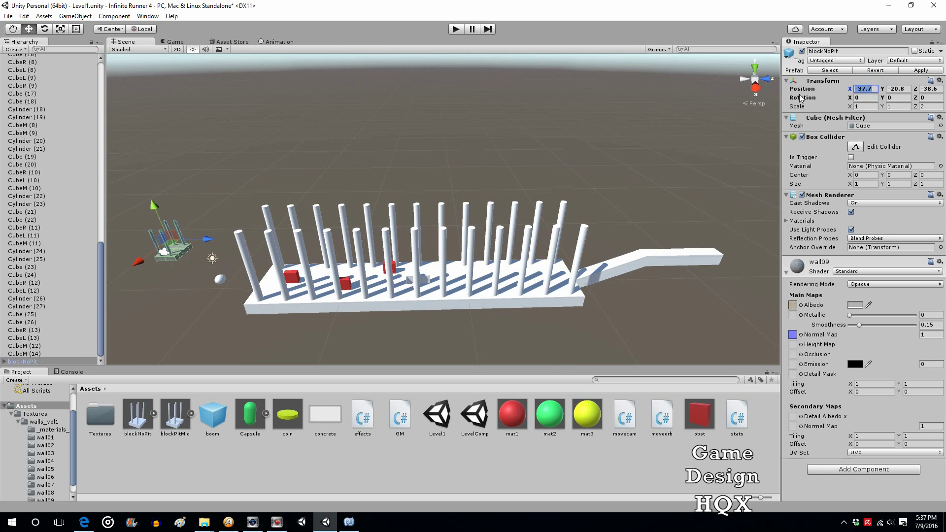
text(0)
key(Tab)
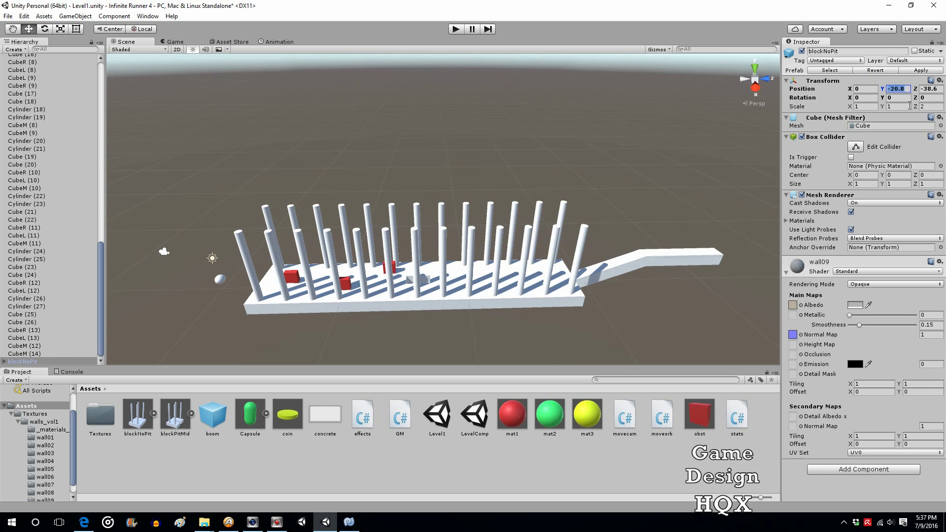
text(0)
key(Tab)
text(0)
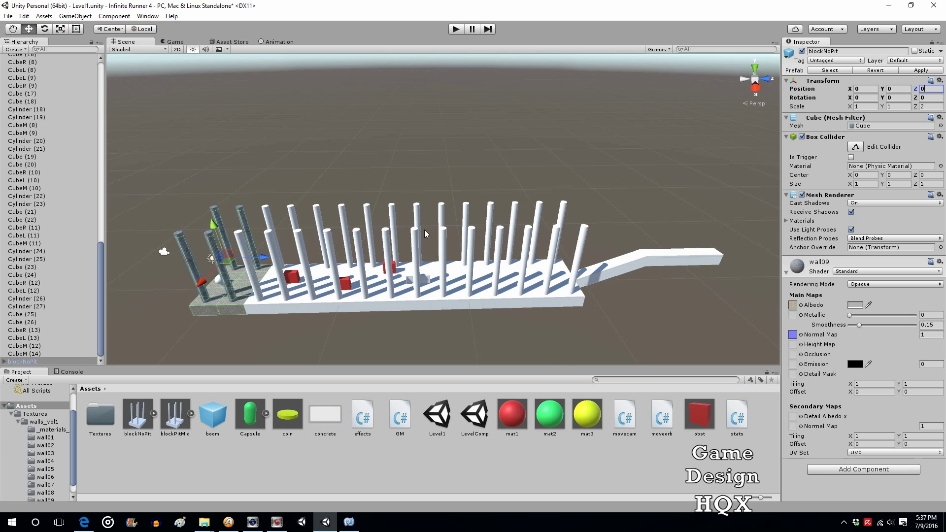
- Play-test the level briefly, then box-select the pillars and platform on the track's right part
click(454, 31)
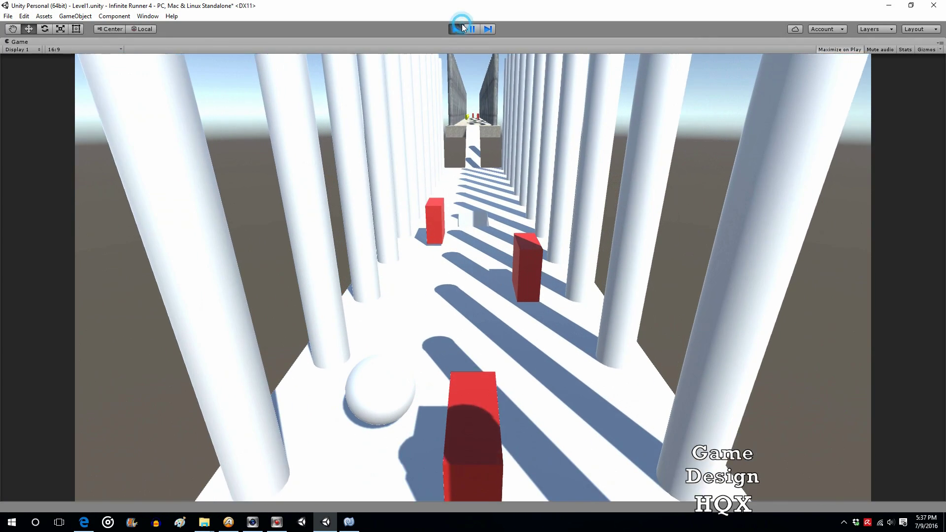
click(456, 28)
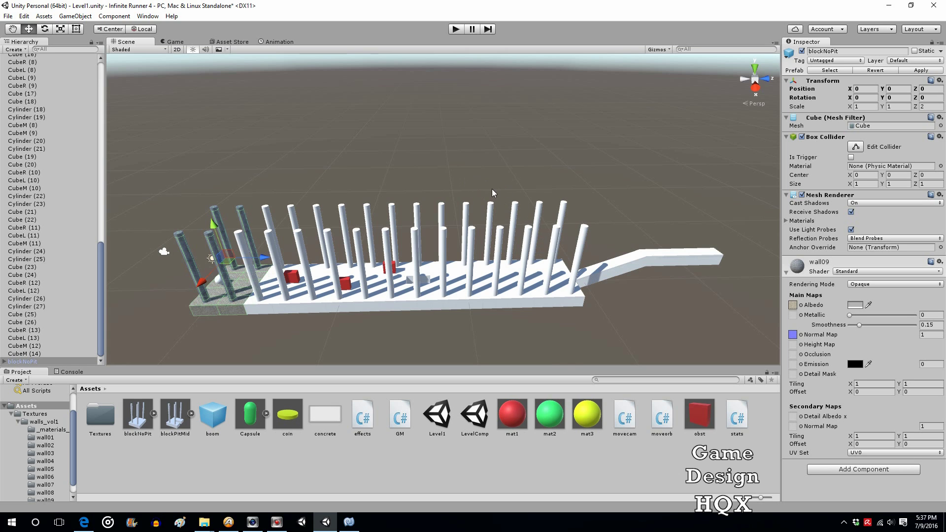
drag(461, 182, 596, 345)
- Delete the selected right-hand track section and clear the selection
key(Delete)
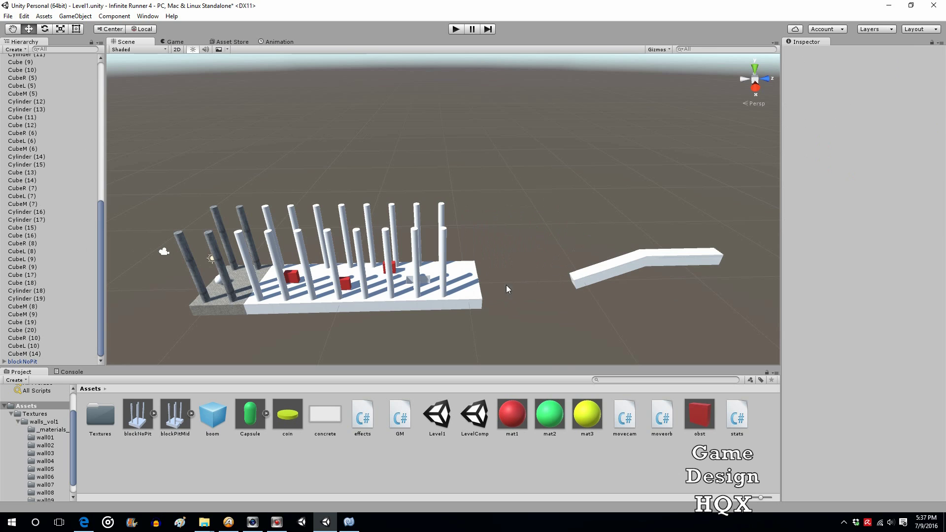
click(477, 302)
click(503, 260)
- Copy and paste blockNoPit, placing the copy at Position Z 22
click(24, 361)
right_click(26, 362)
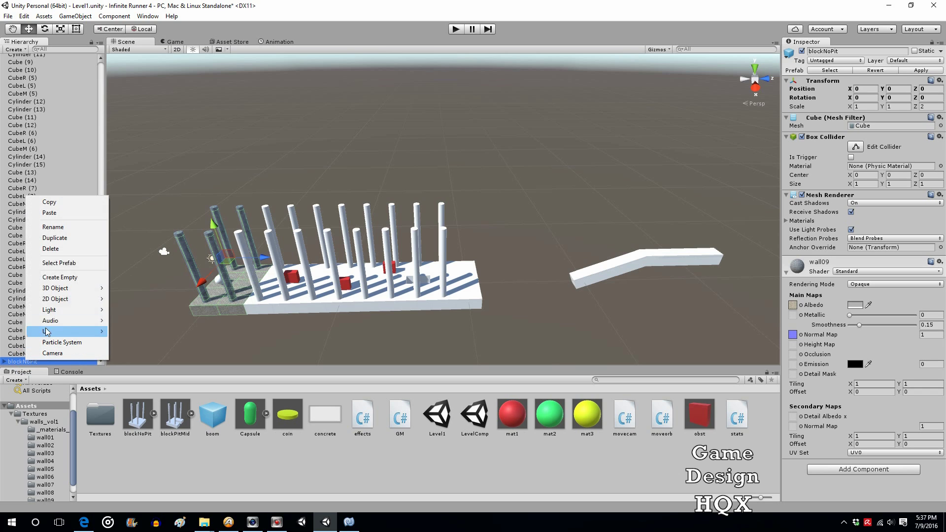
click(75, 203)
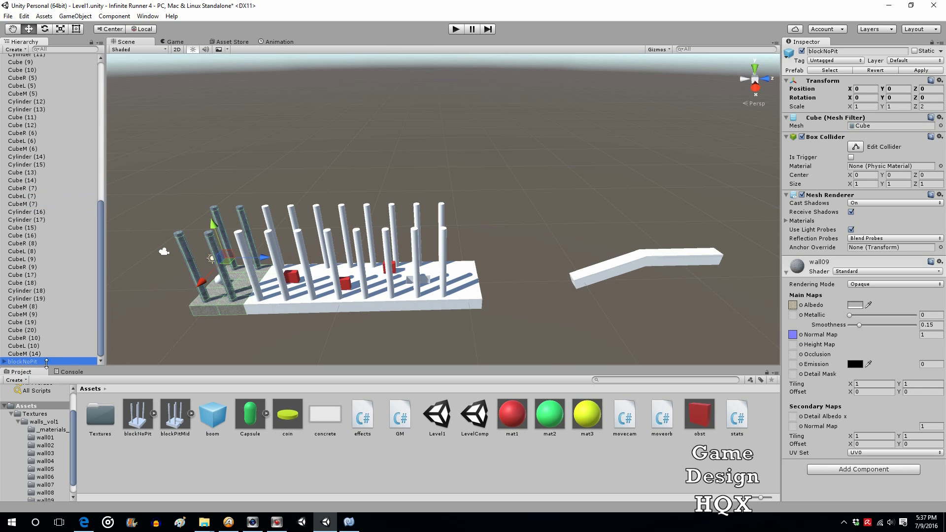
right_click(48, 196)
click(72, 214)
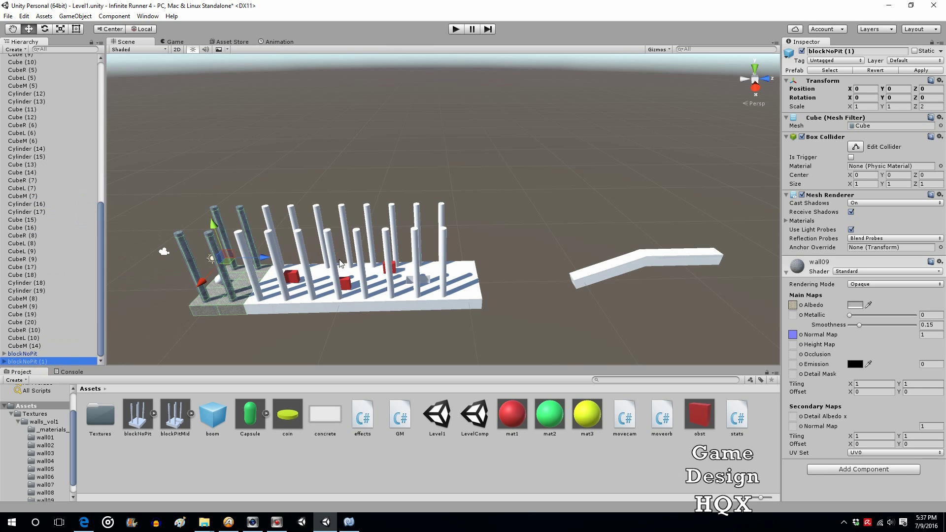
drag(268, 258, 548, 271)
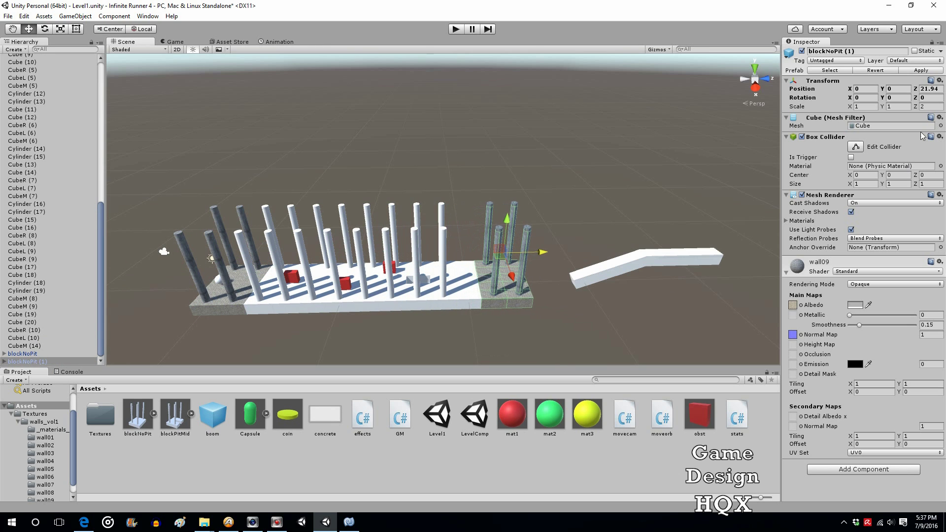
click(930, 89)
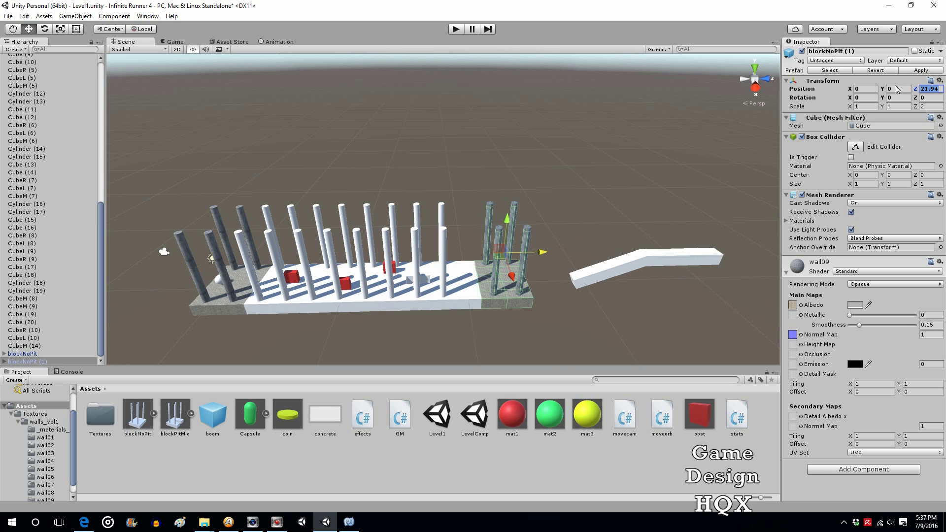
text(22)
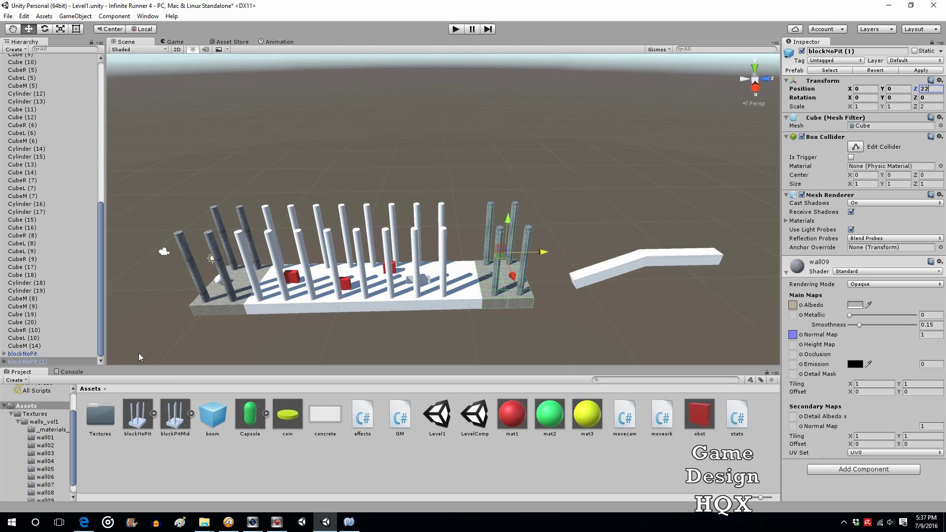
- Duplicate blockNoPit (1) and place the new copy at Position Z 26
right_click(49, 362)
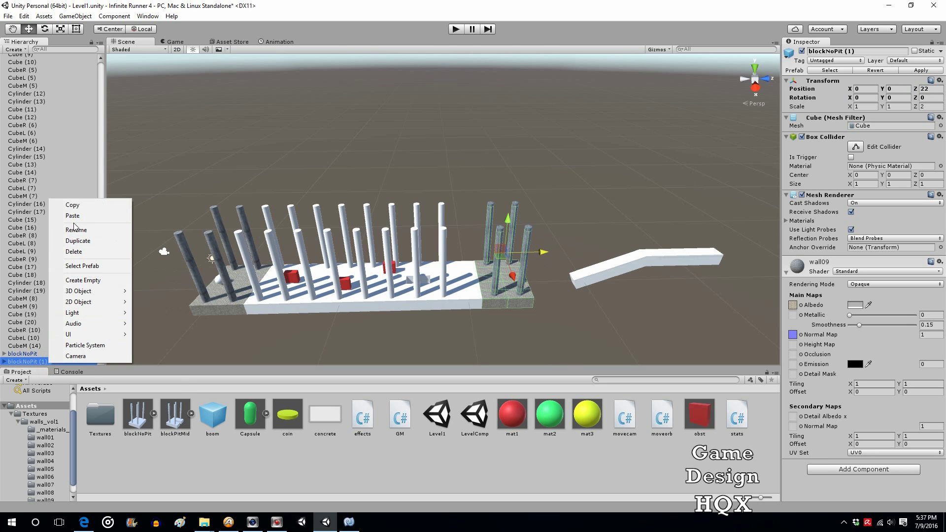
click(74, 206)
right_click(70, 359)
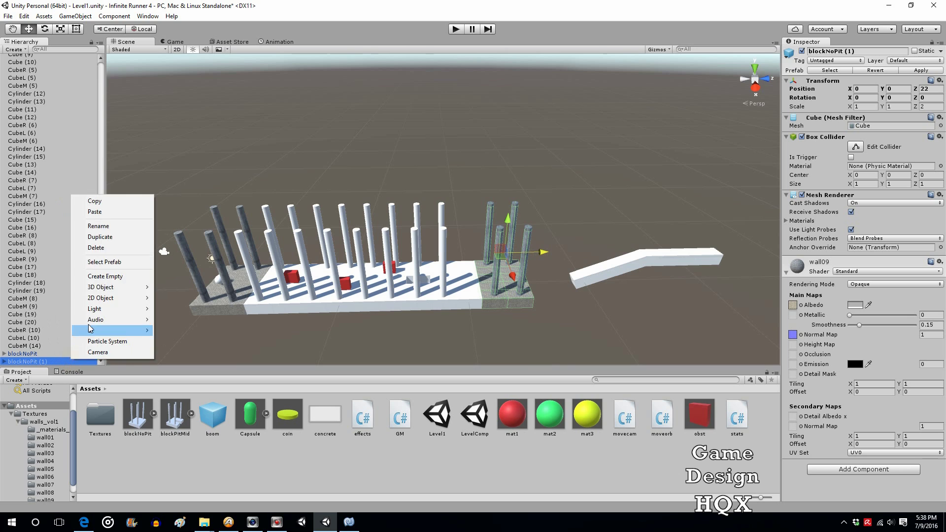
click(99, 212)
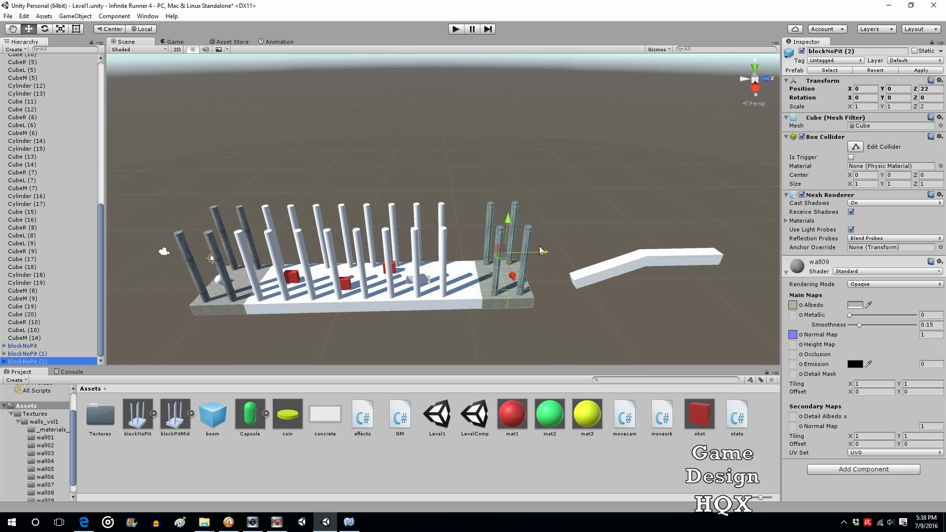
drag(539, 250, 589, 250)
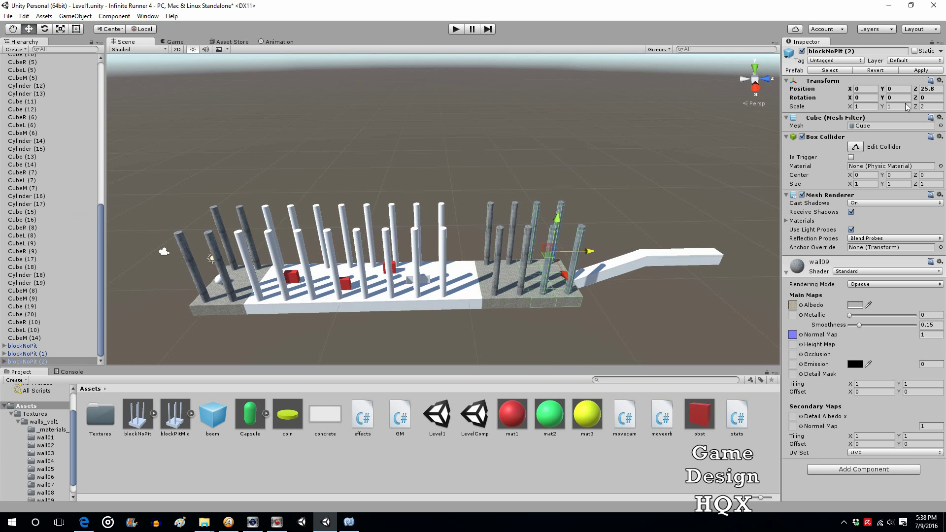
click(929, 89)
text(2)
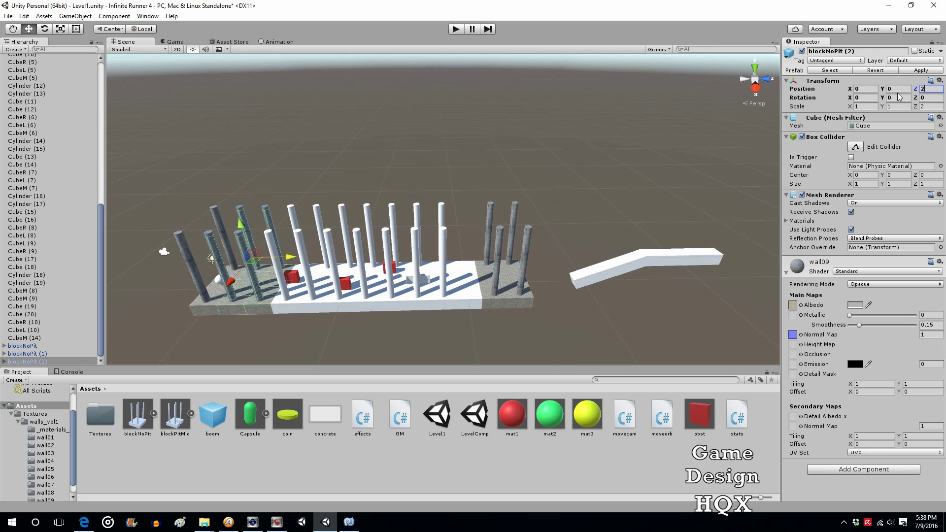
text(6)
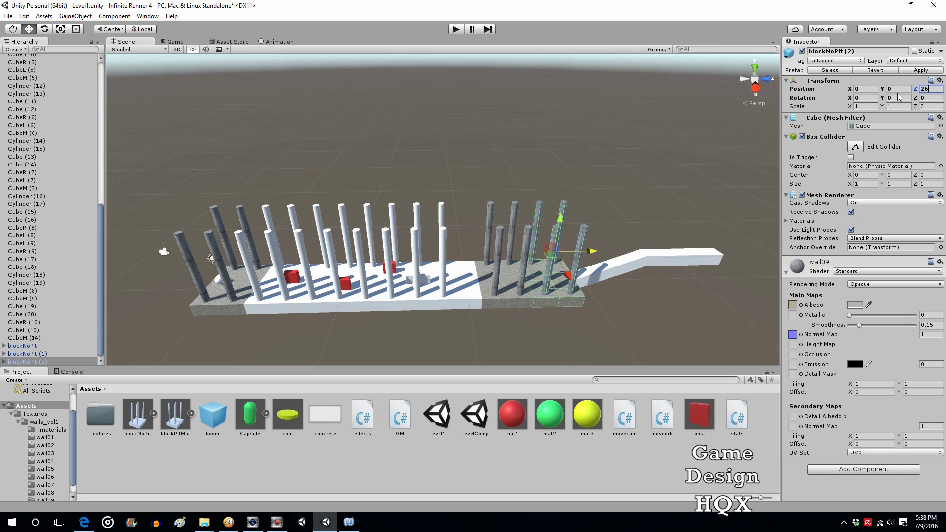
click(456, 173)
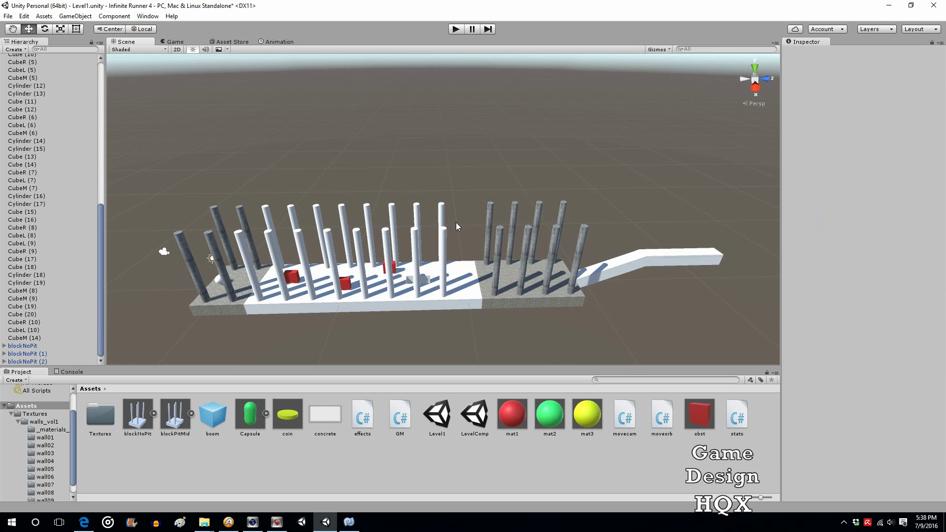
- Undo the accidental deletion to restore the removed white platform objects
click(465, 264)
click(468, 305)
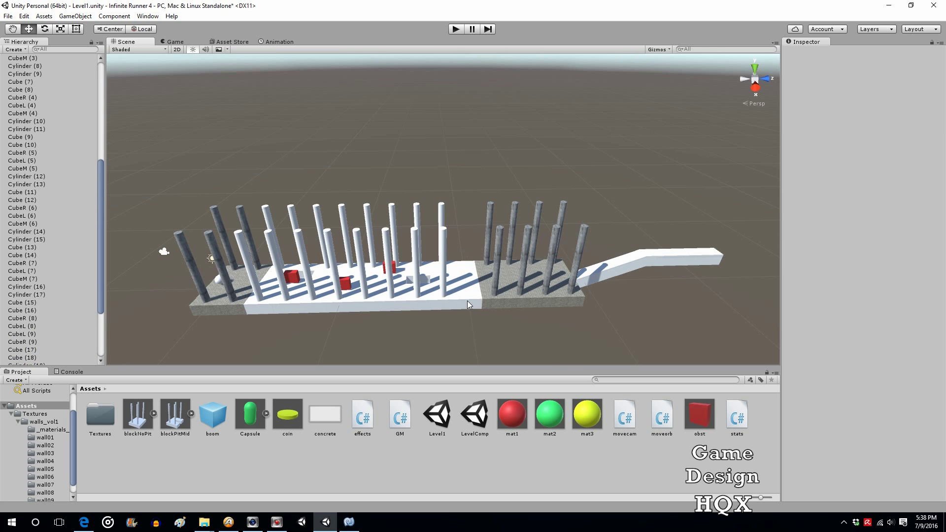
click(23, 16)
click(28, 29)
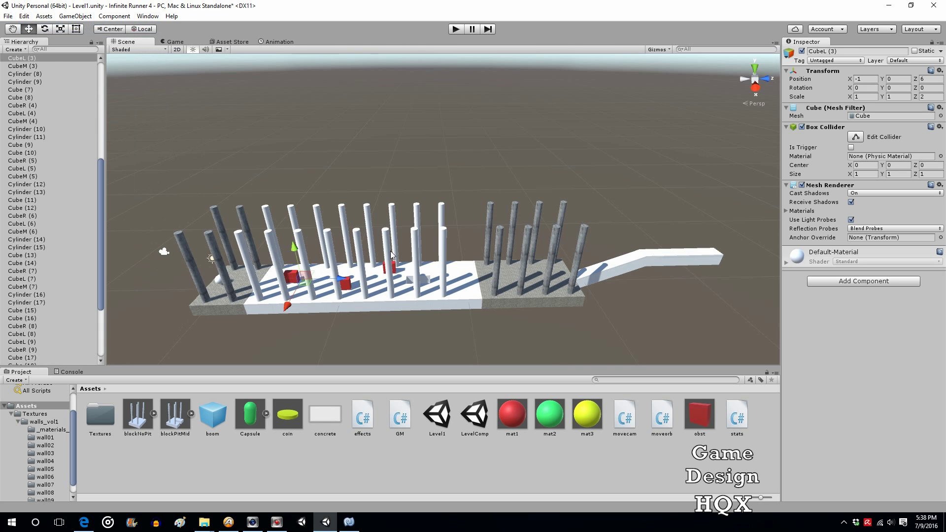
click(438, 159)
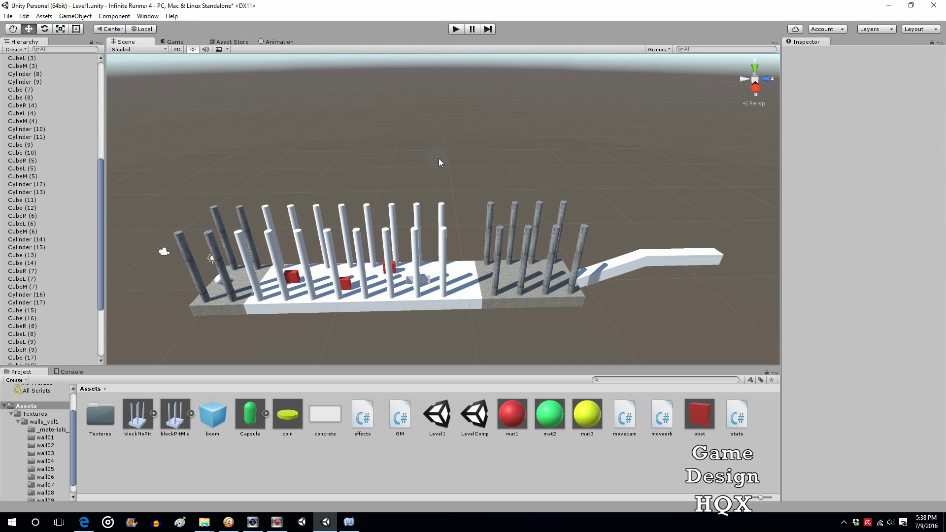
- Delete the platform's end floor cubes CubeM (9) and CubeR (9)
click(462, 306)
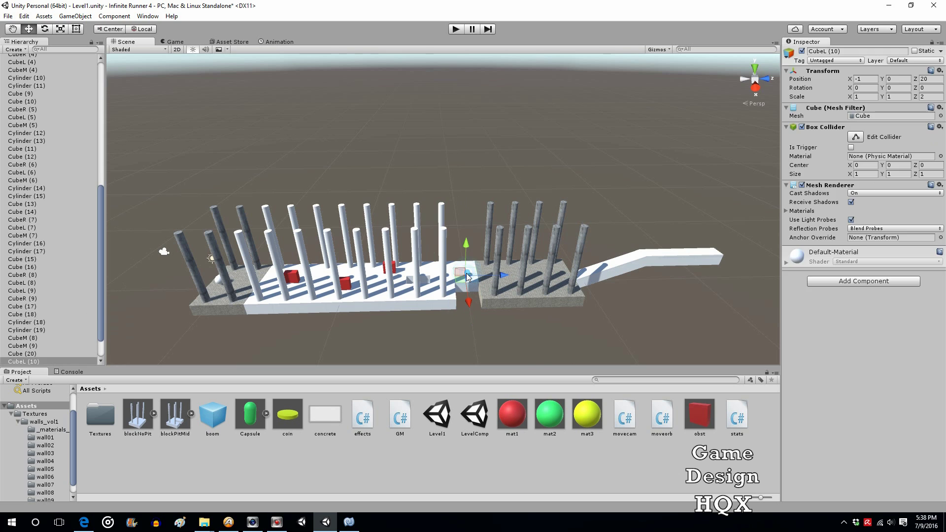
click(468, 266)
click(467, 276)
click(467, 279)
click(468, 282)
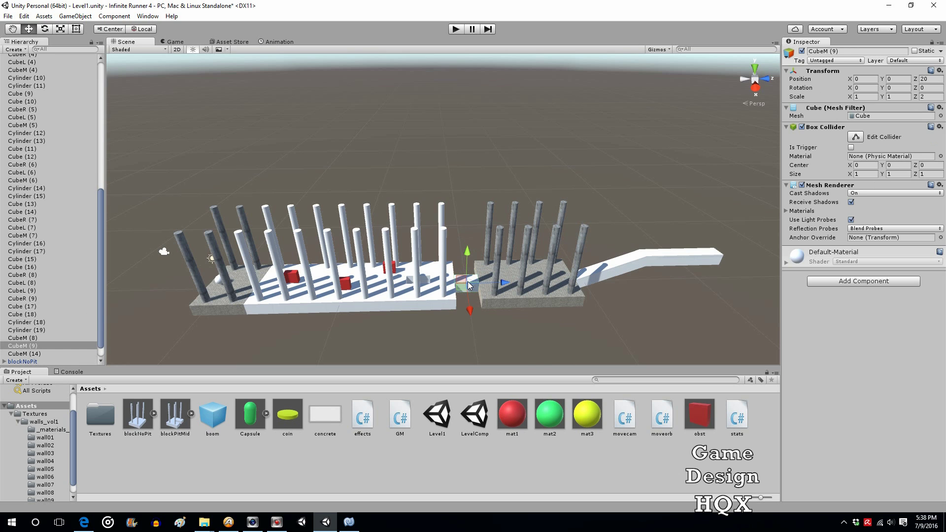
key(Delete)
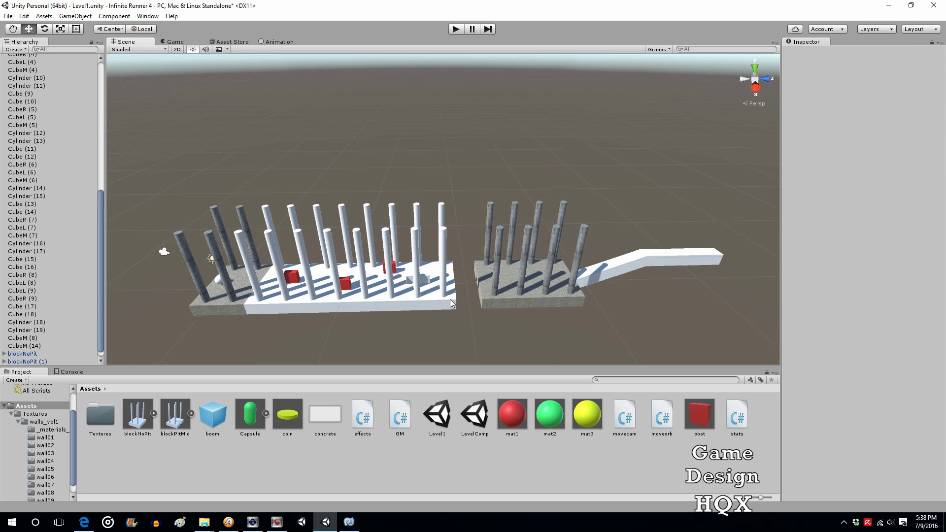
click(450, 297)
click(451, 286)
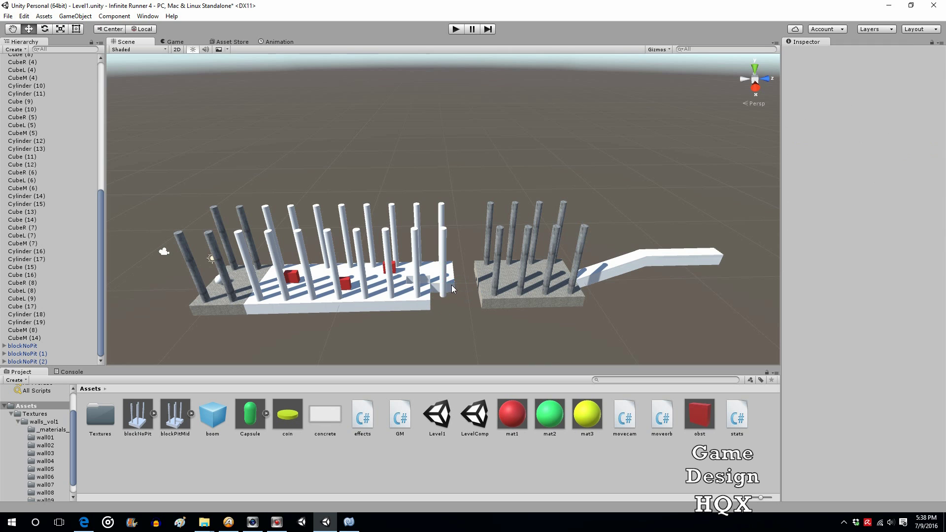
key(Delete)
- Delete the remaining white end cube and both end pillars of the platform
click(451, 276)
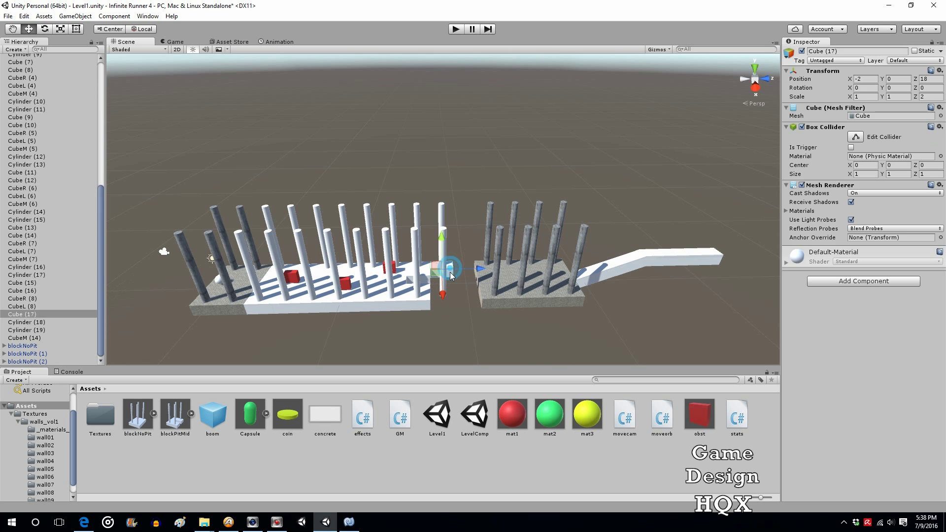
key(Delete)
click(444, 287)
key(Delete)
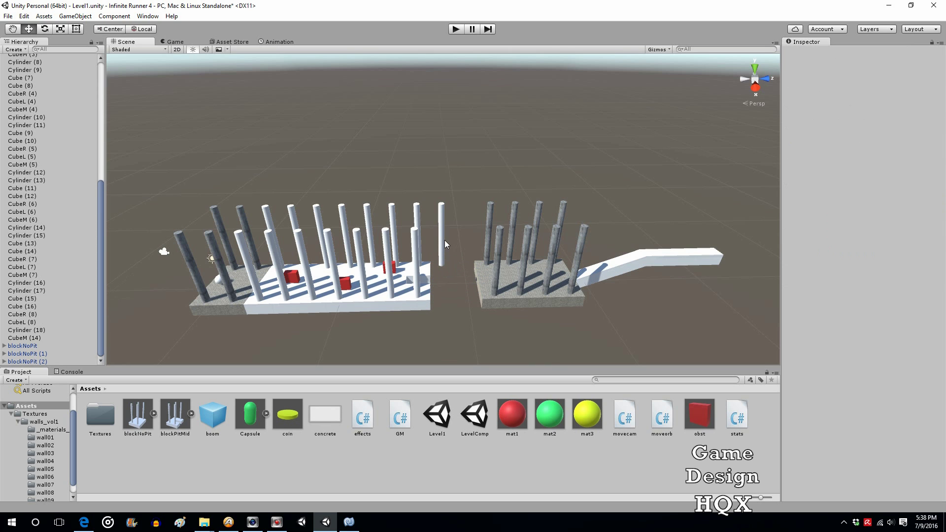
click(444, 241)
key(Delete)
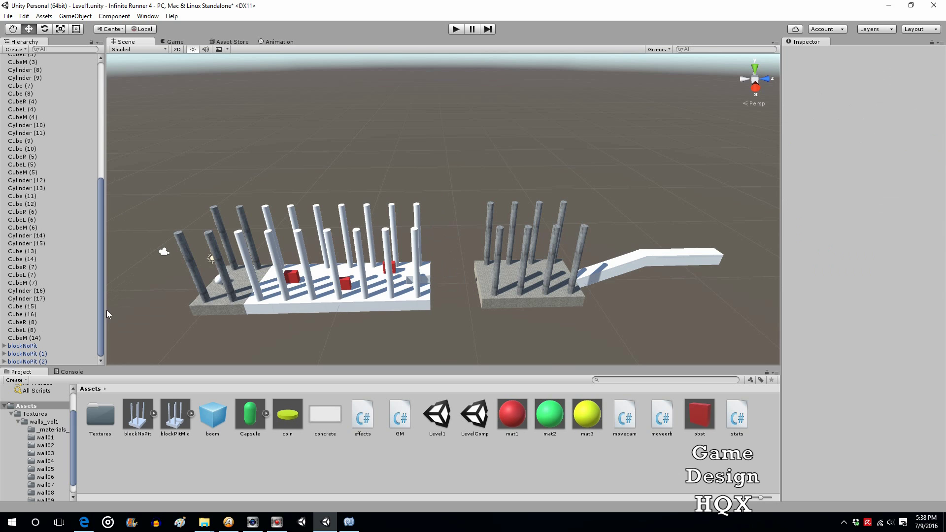
- Copy and paste blockNoPit to create the new pillar block blockNoPit (3)
right_click(38, 355)
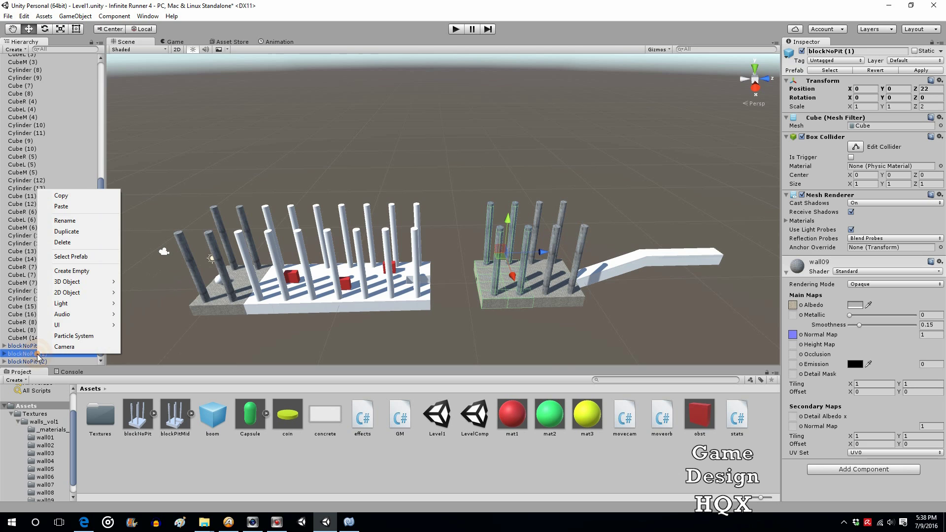
click(22, 346)
right_click(19, 346)
click(51, 353)
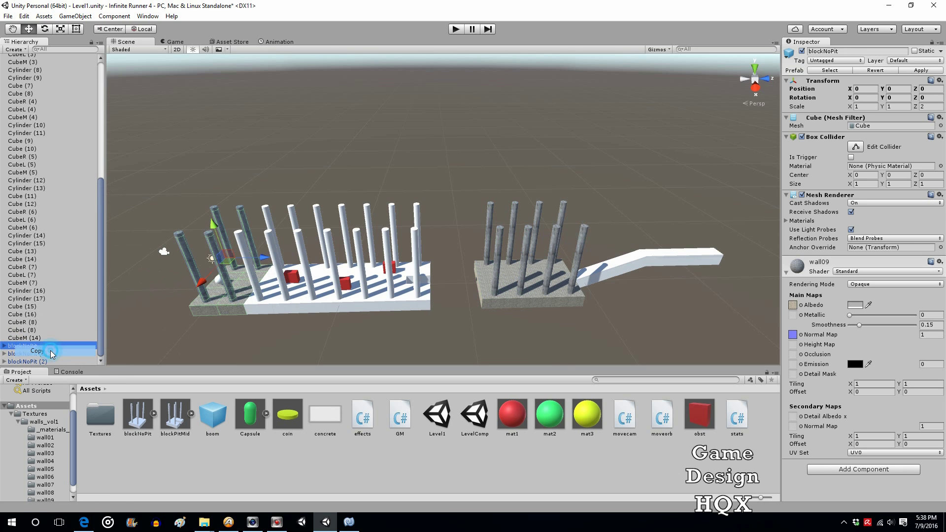
right_click(43, 344)
click(55, 360)
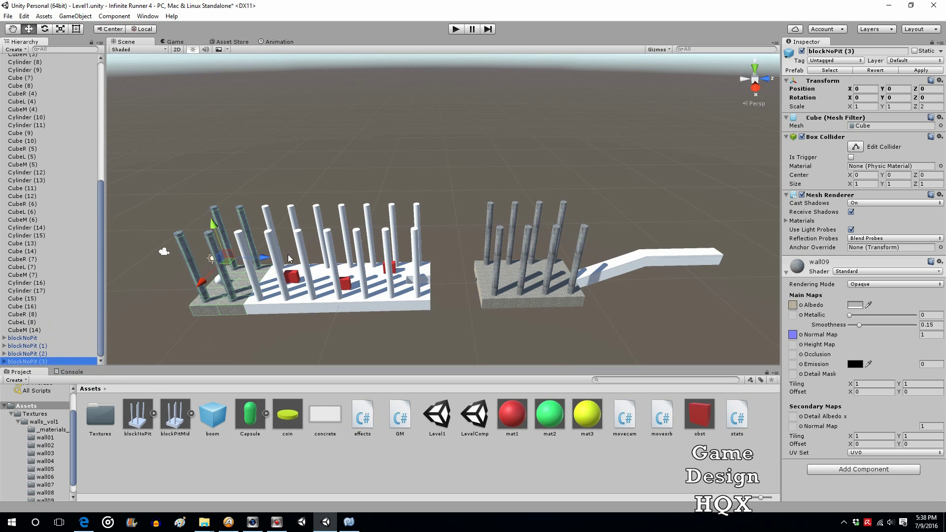
- Move blockNoPit (3) into the gap and set its Position Z to 18
drag(263, 257, 498, 277)
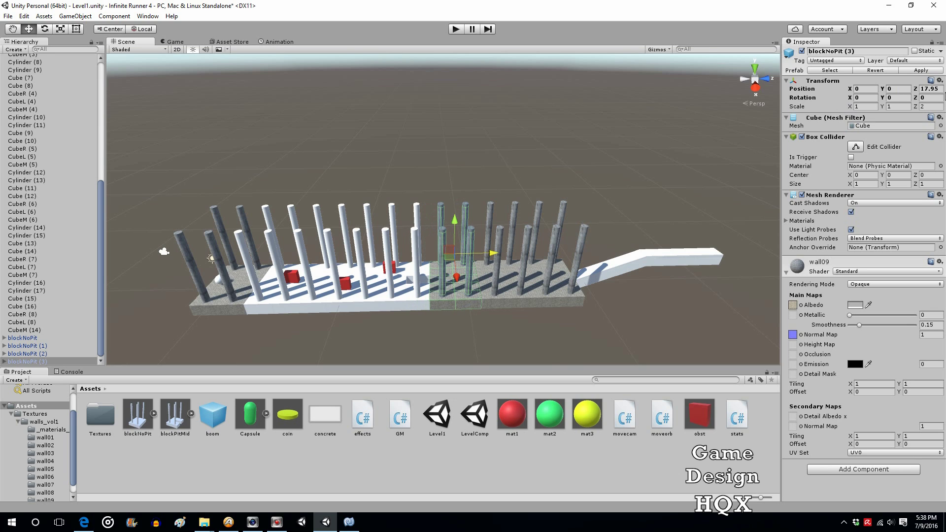
click(933, 89)
text(1)
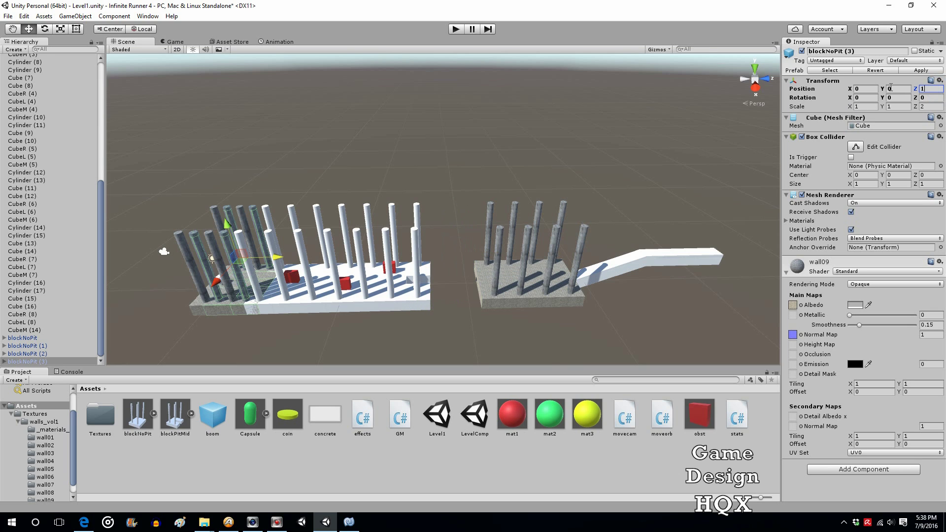
text(8)
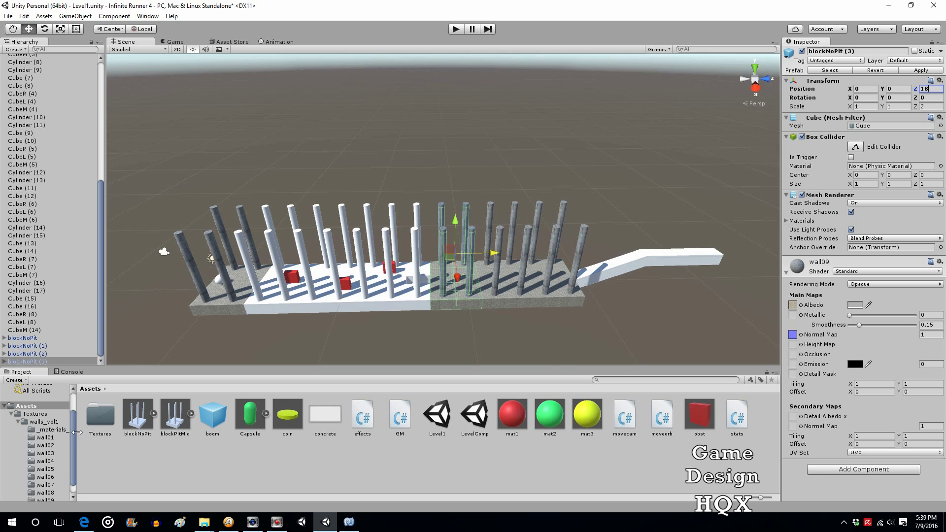
click(634, 256)
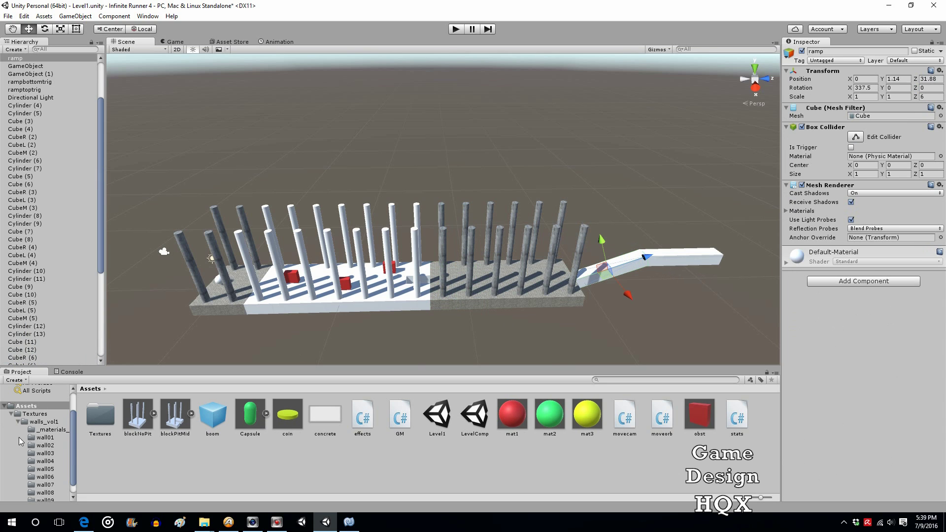
- Apply the wall09 stone material from _materials_walls_vol1 to the ramp
drag(73, 441, 71, 458)
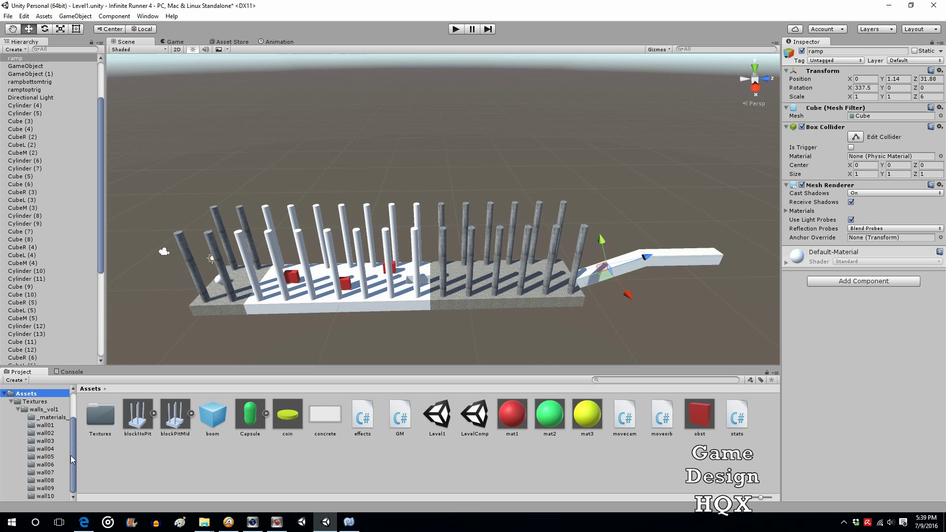
click(43, 426)
click(49, 419)
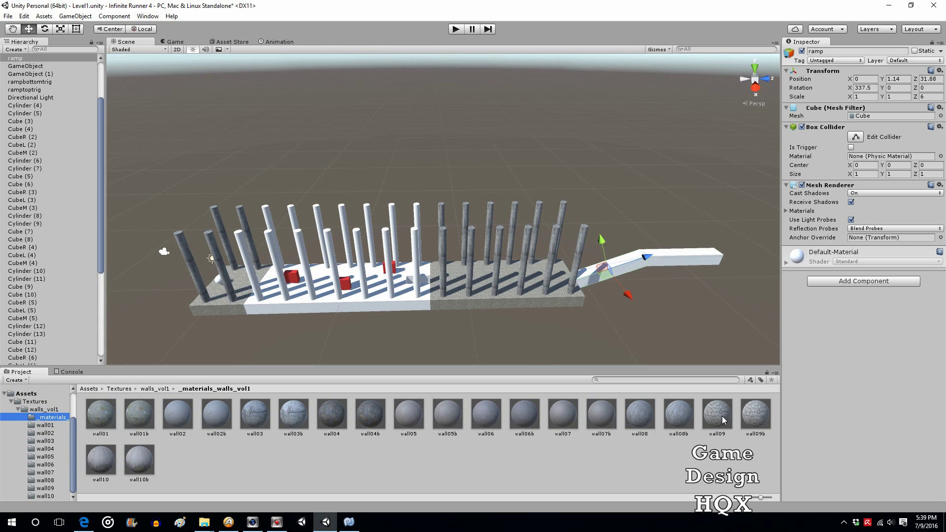
drag(722, 416, 839, 314)
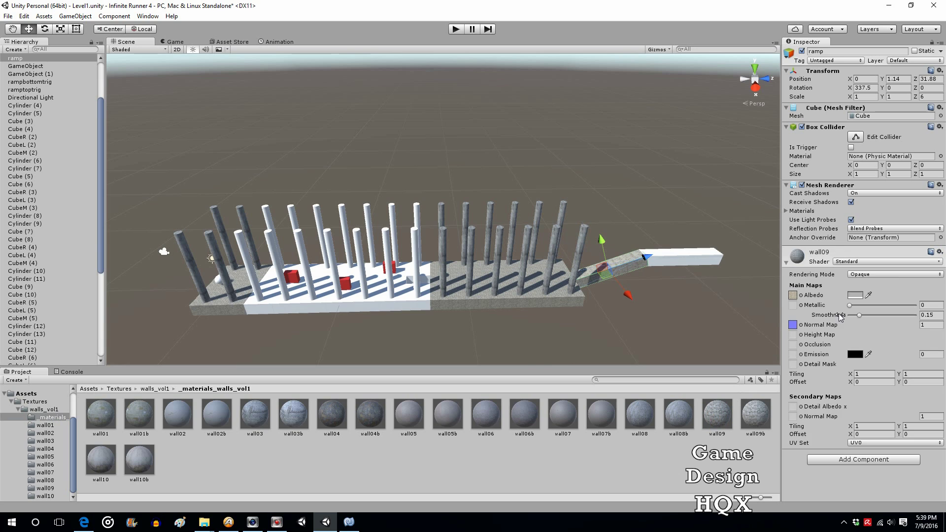
- Give the white block CubeM (14) at the ramp's top the wall09 material
click(702, 265)
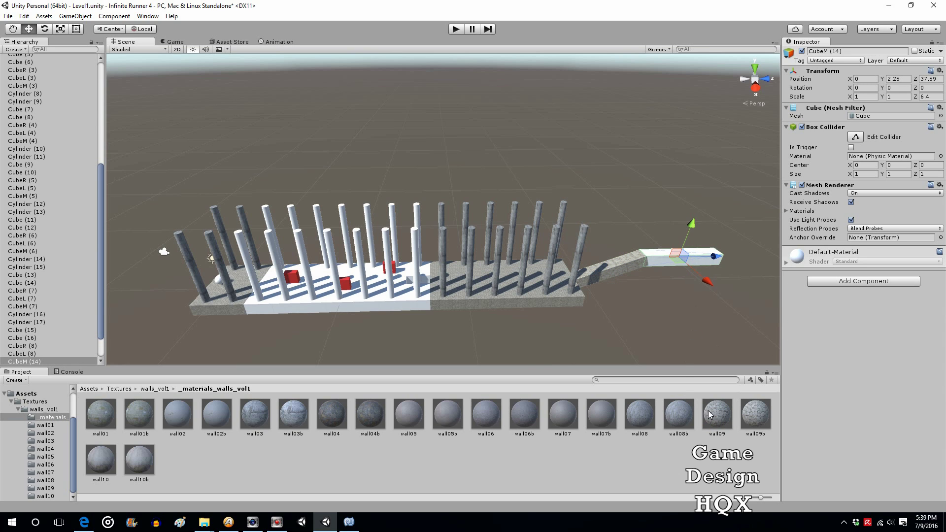
drag(709, 414, 832, 347)
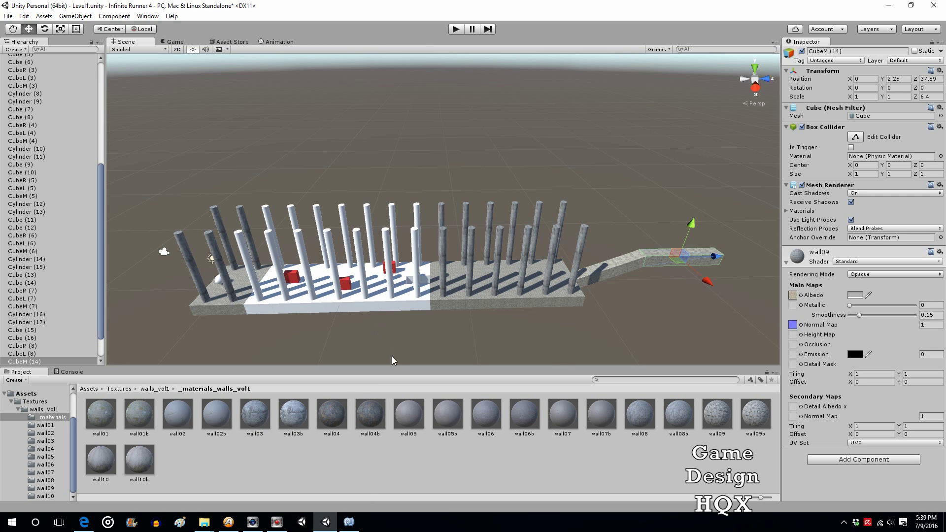
key(alt+Tab)
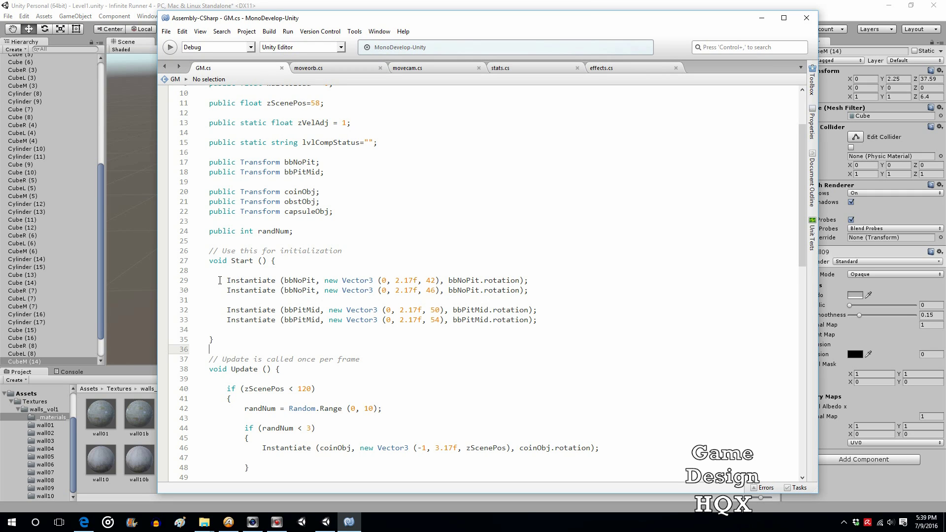
- Copy the two bbNoPit Instantiate lines and paste them at the top of Start()
drag(220, 280, 542, 298)
right_click(484, 282)
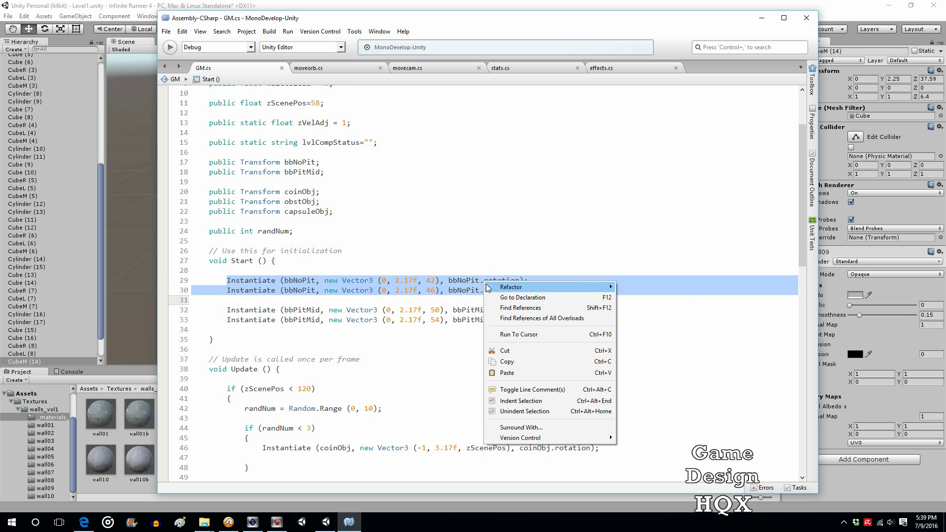
click(507, 361)
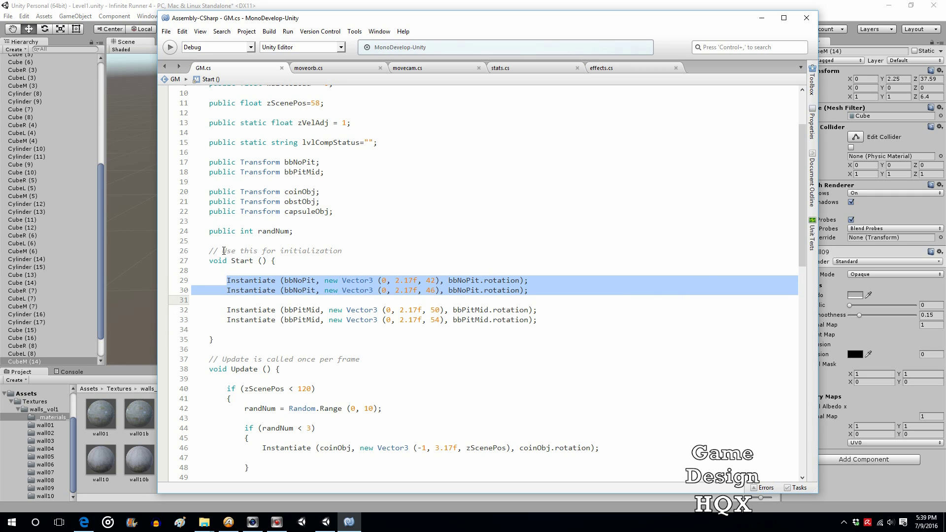
click(227, 281)
key(Return)
key(Return)
key(Return)
click(227, 280)
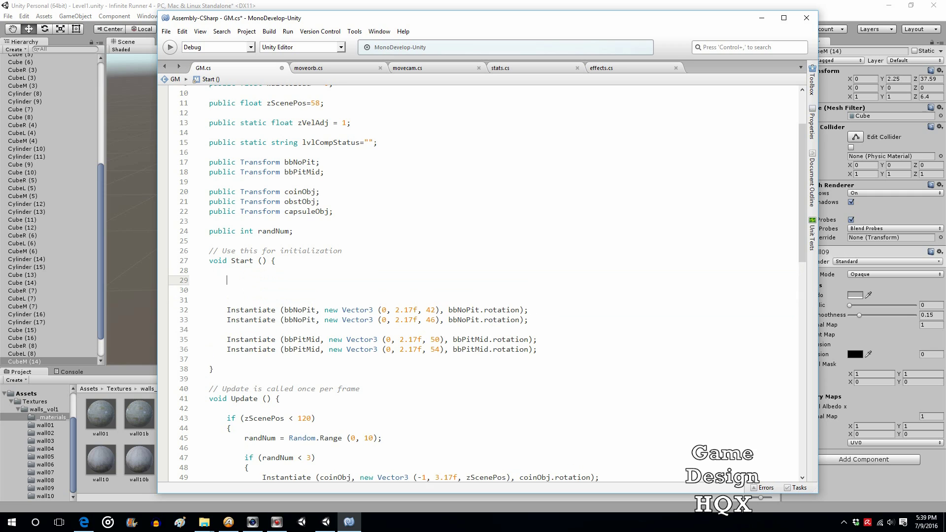
key(ctrl+v)
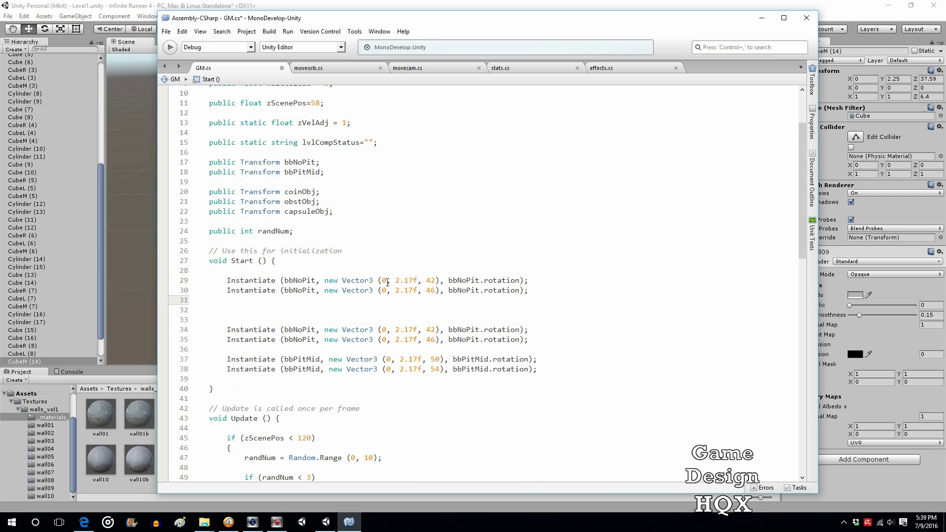
- Change the first two spawn positions to Vector3 (0,0,0) and (0,0,4)
mouse_move(416, 283)
mouse_down()
mouse_move(395, 284)
mouse_move(404, 281)
mouse_up()
key(BackSpace)
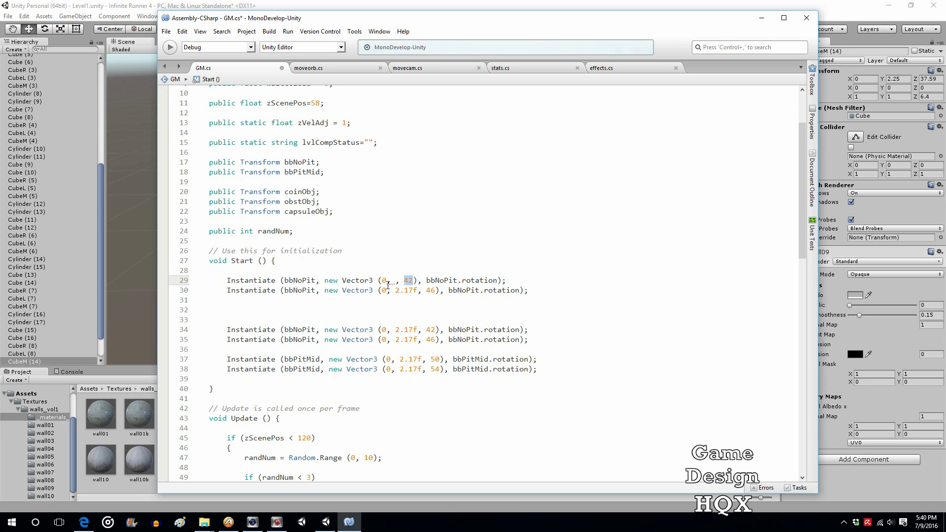
text(0)
click(397, 280)
text(0)
drag(418, 290, 398, 289)
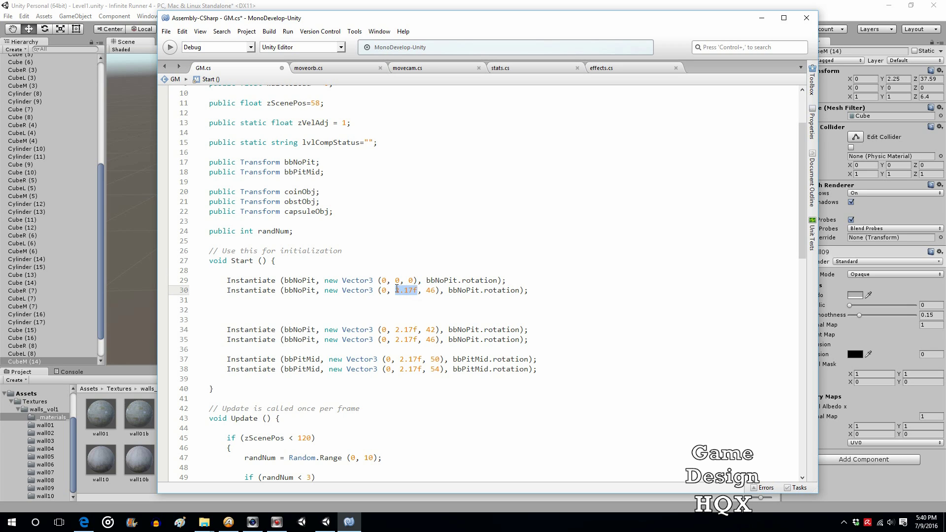
text(0)
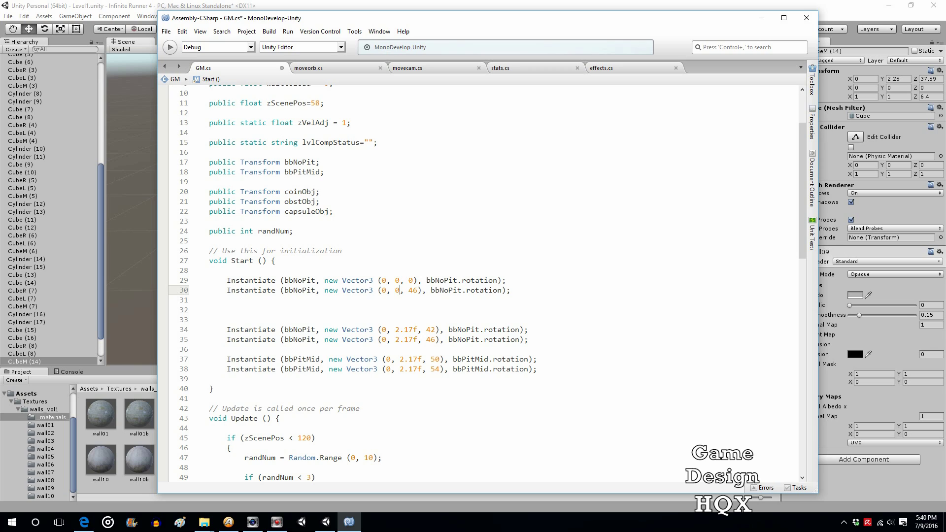
key(Delete)
- Paste two more bbNoPit spawn lines and set the third one to (0,0,8)
click(231, 298)
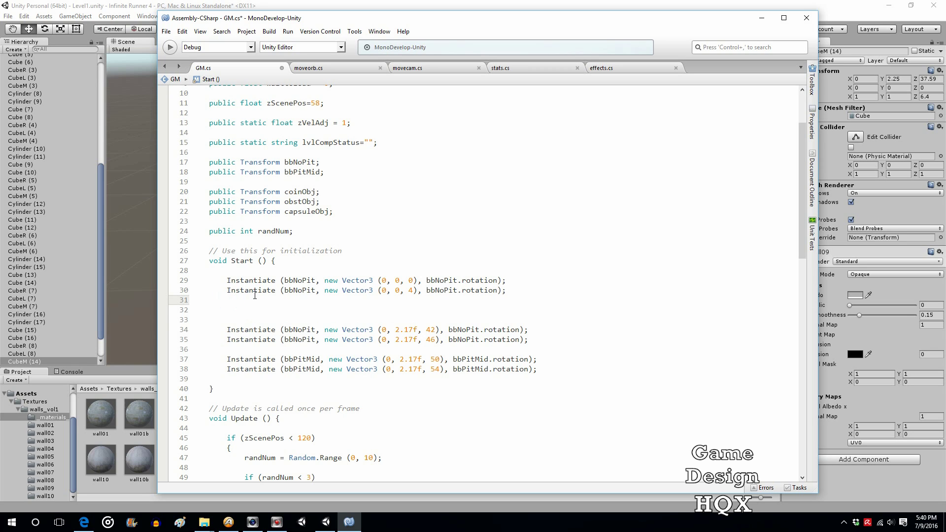
key(ctrl+v)
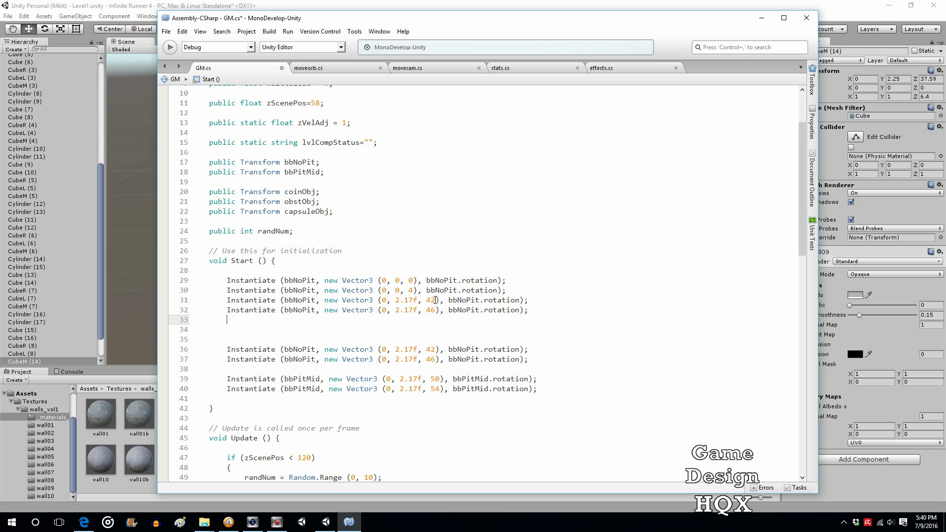
click(436, 300)
key(BackSpace)
key(BackSpace)
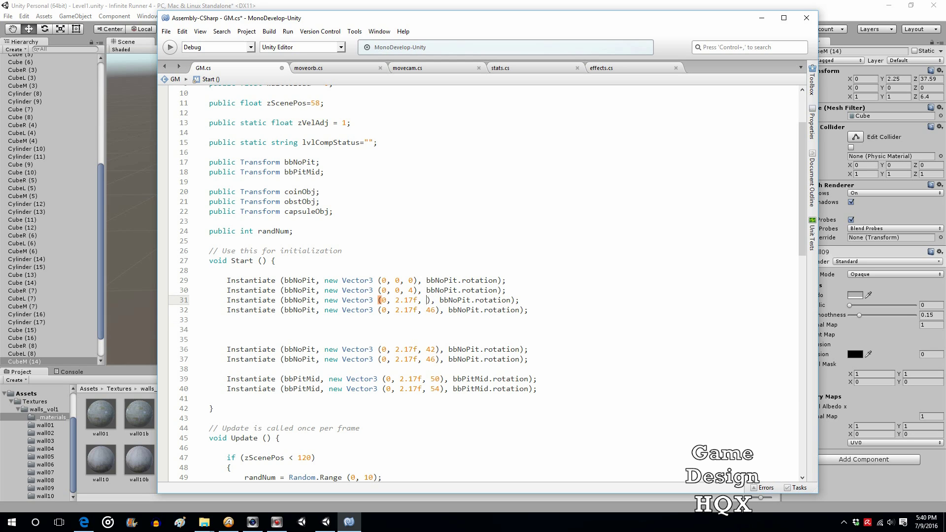
text(8)
click(414, 300)
key(BackSpace)
key(BackSpace)
key(BackSpace)
key(BackSpace)
key(BackSpace)
text(8)
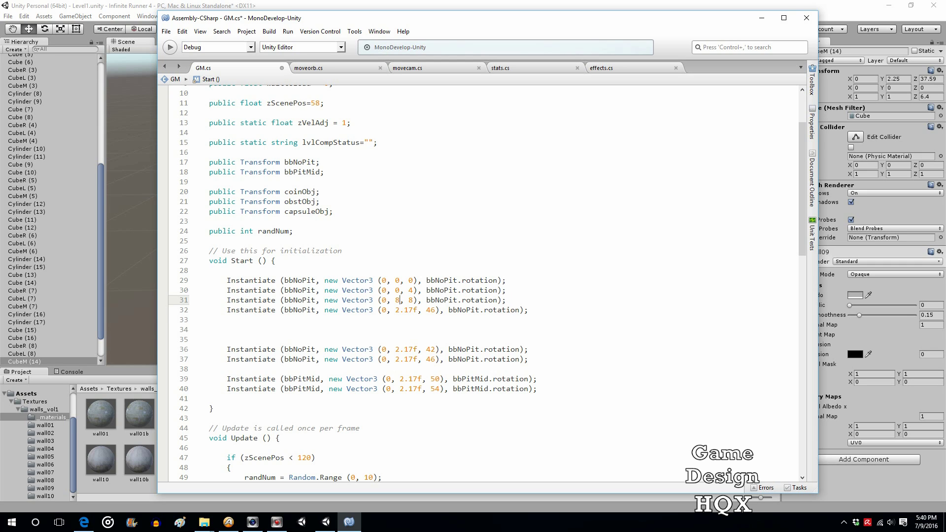
click(400, 310)
click(400, 300)
key(BackSpace)
text(0)
- Set the fourth bbNoPit spawn position to (0,0,10)
click(395, 310)
key(Delete)
key(Delete)
key(Delete)
key(Delete)
key(Delete)
text(0)
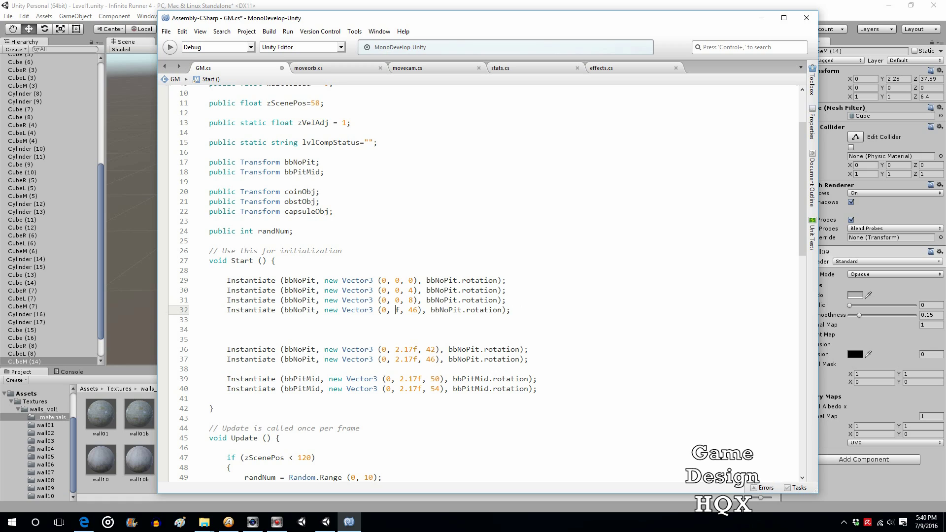
key(Delete)
key(Delete)
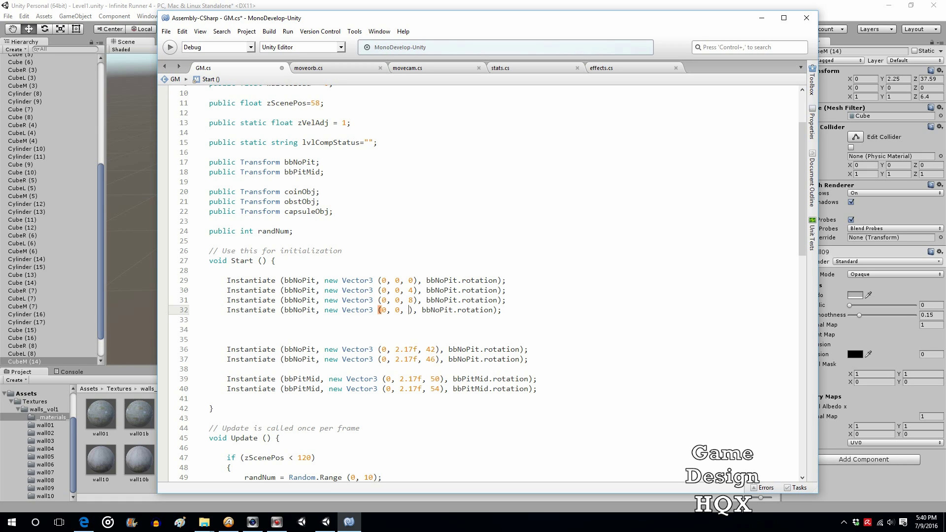
text(10)
- Save GM.cs and switch back to Unity
click(552, 328)
click(166, 31)
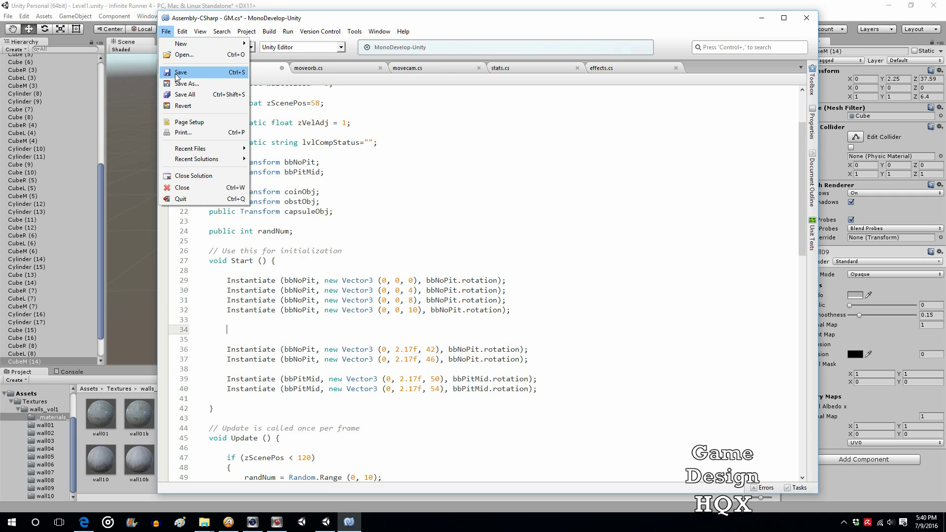
click(178, 72)
click(117, 7)
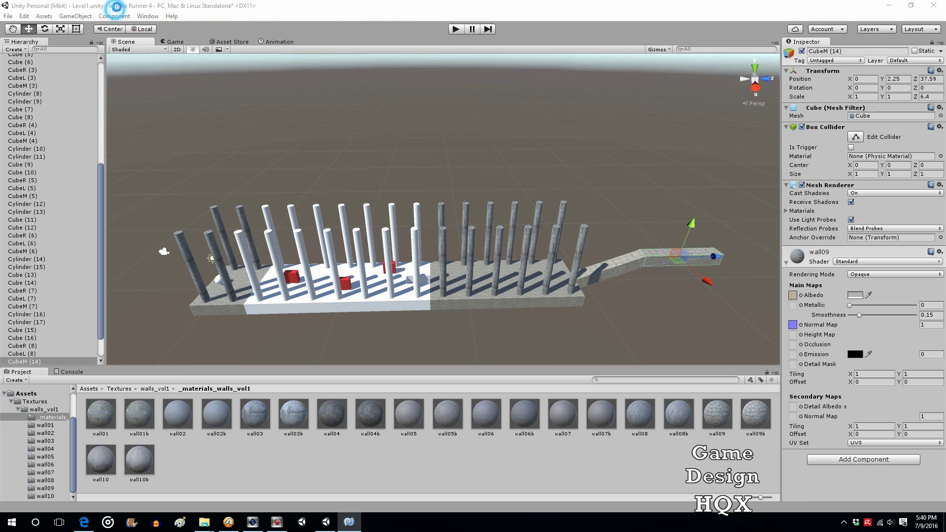
- Delete the blockNoPit start block, nearby pieces and front Cylinders (5), (8) and (7)
click(198, 310)
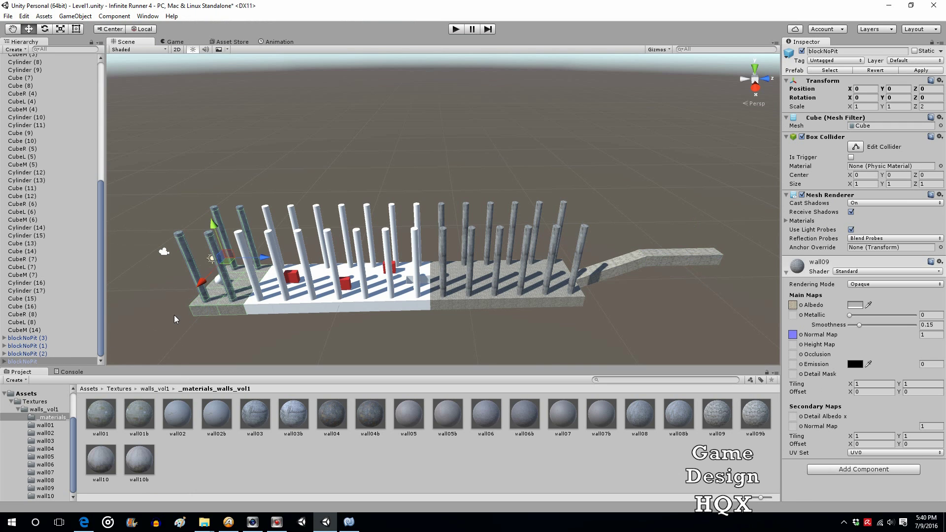
key(Delete)
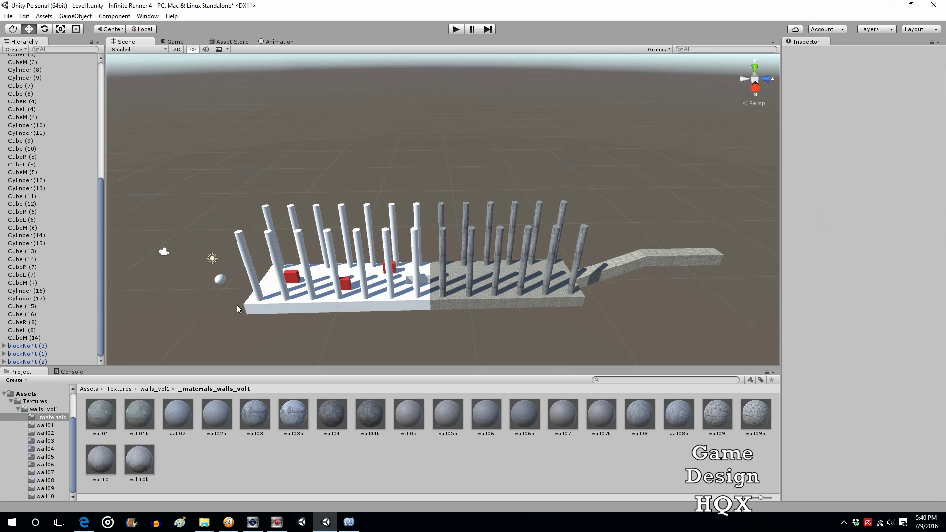
key(Delete)
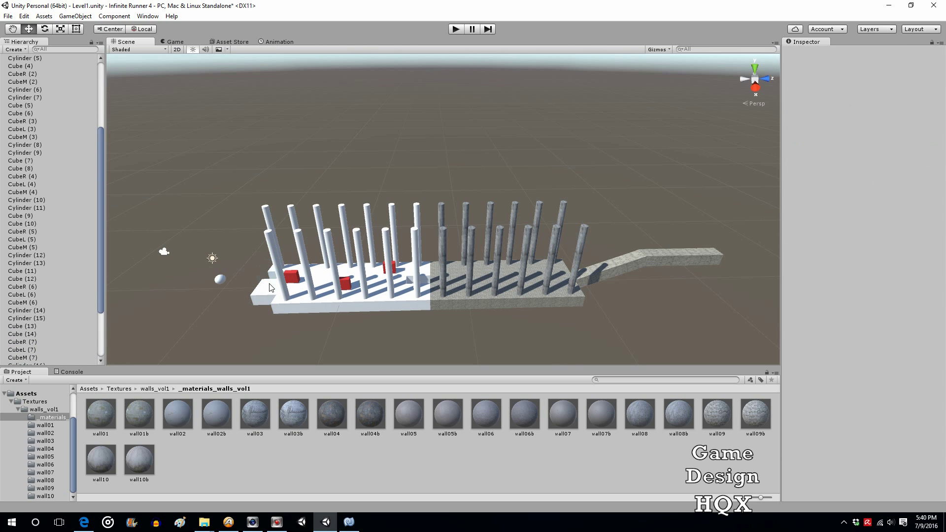
click(267, 296)
key(Delete)
click(276, 264)
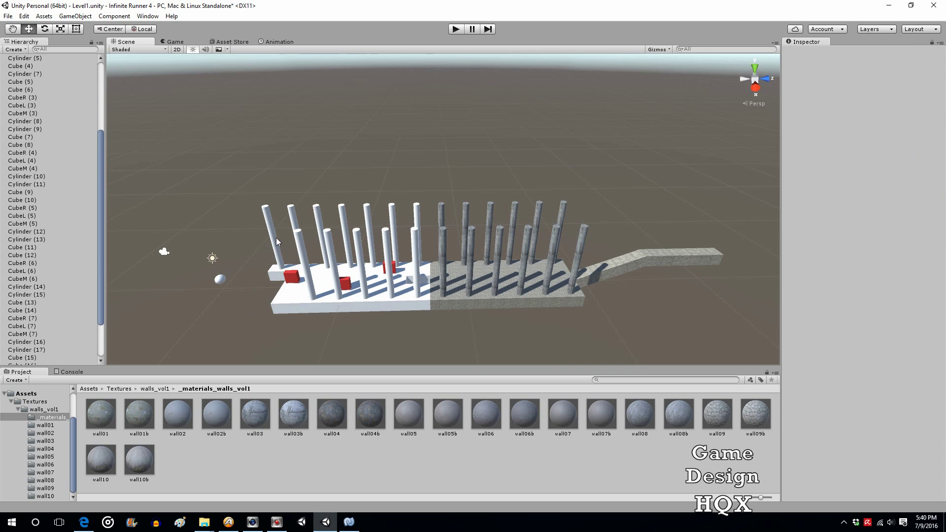
key(Delete)
click(276, 268)
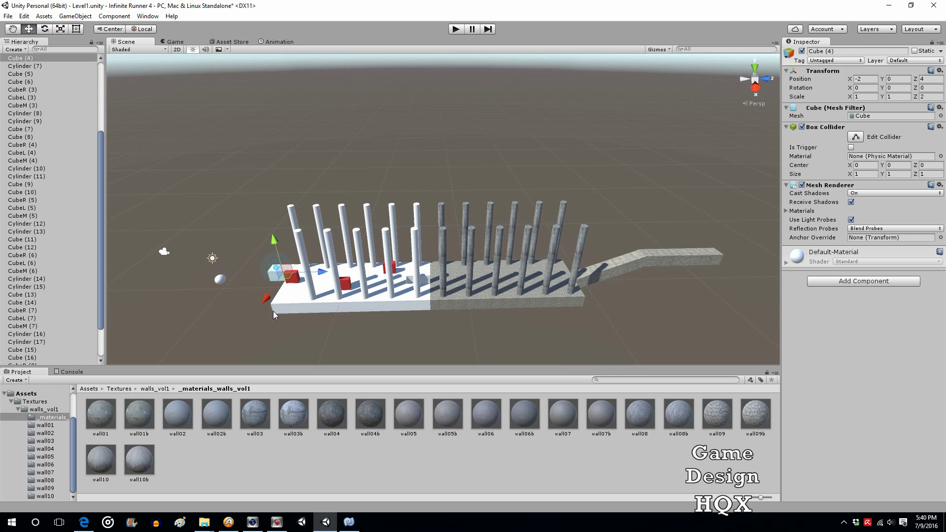
key(Delete)
click(307, 288)
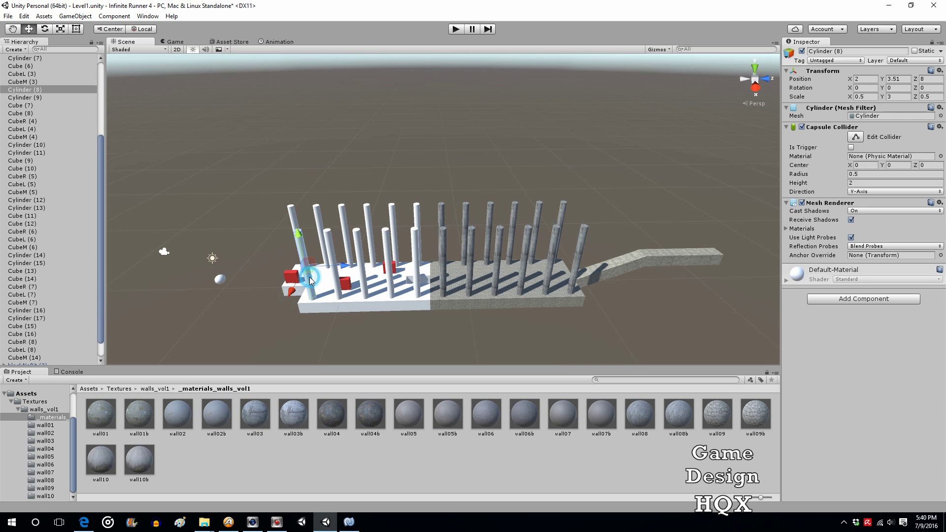
key(Delete)
click(303, 228)
key(Delete)
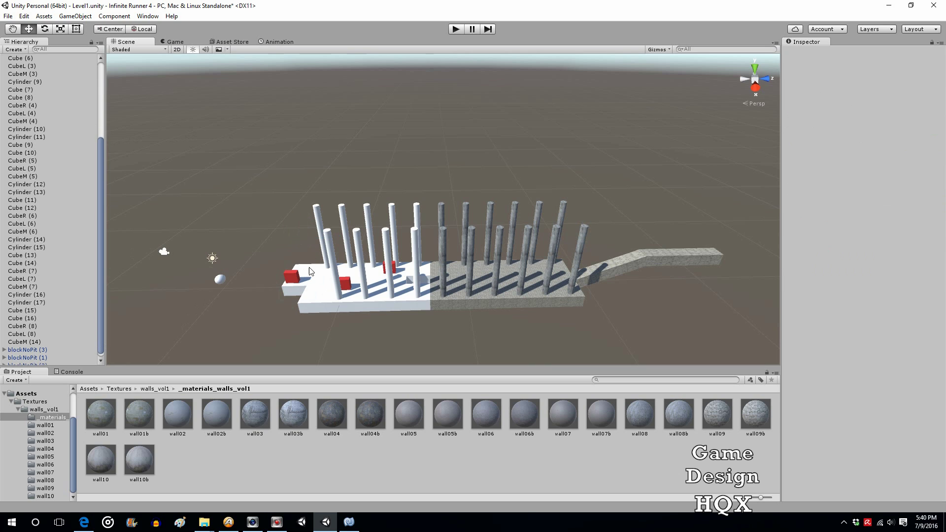
- Delete the next ledge and start cubes, including CubeL (3), CubeR (4), and Cylinders (9) and (10)
click(308, 273)
key(Delete)
click(307, 296)
key(Delete)
click(306, 300)
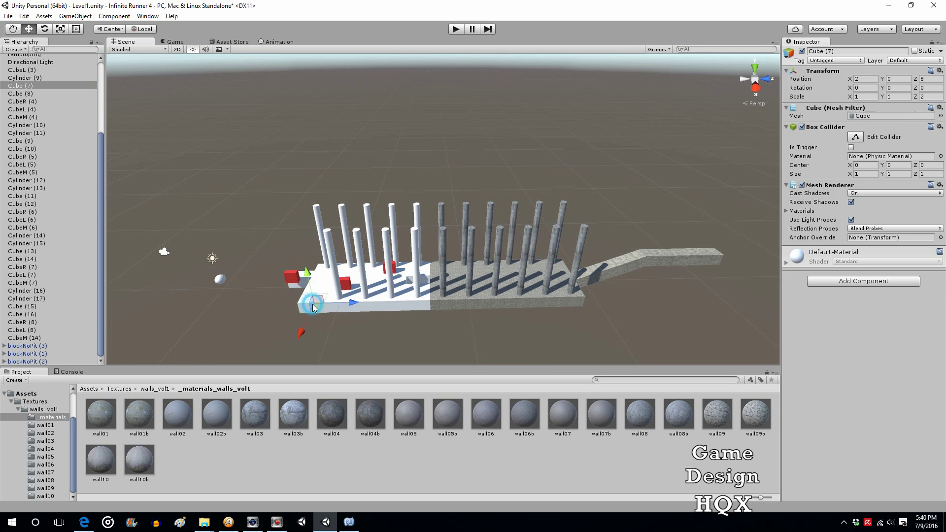
key(Delete)
click(310, 276)
key(Delete)
click(315, 288)
key(Delete)
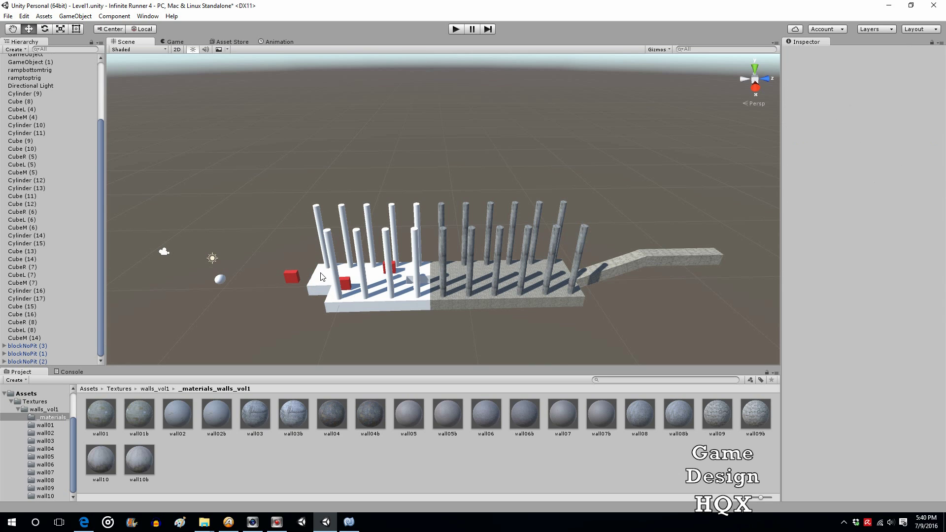
click(321, 269)
key(Delete)
click(320, 244)
key(Delete)
click(319, 265)
key(Delete)
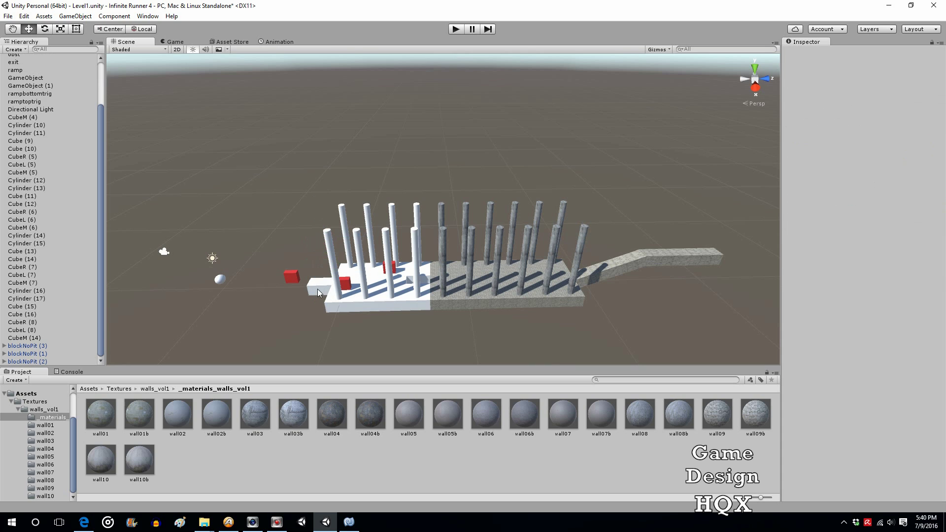
click(318, 285)
key(Delete)
click(333, 254)
key(Delete)
- Delete start pieces Cube (9), CubeR (5), CubeL (5), CubeM (5) and Cylinder (11)
click(331, 295)
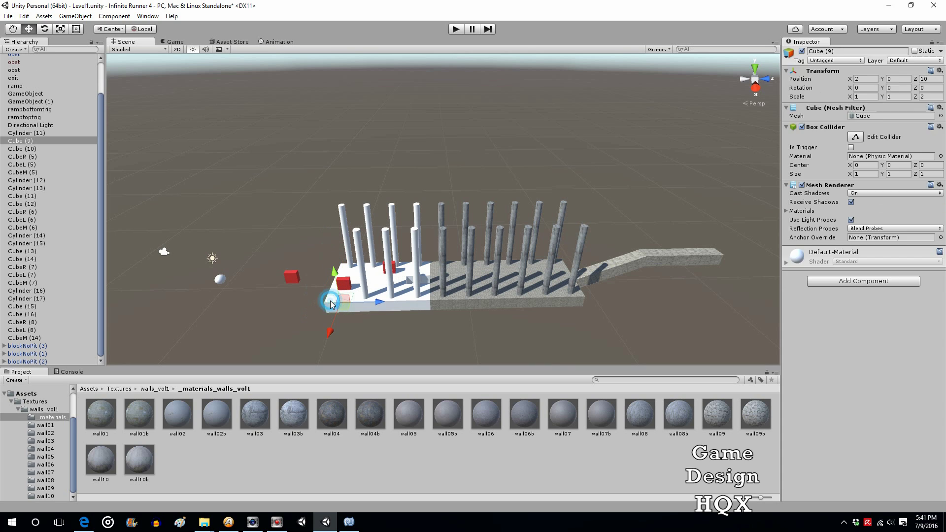
key(Delete)
click(332, 290)
key(Delete)
click(344, 270)
key(Delete)
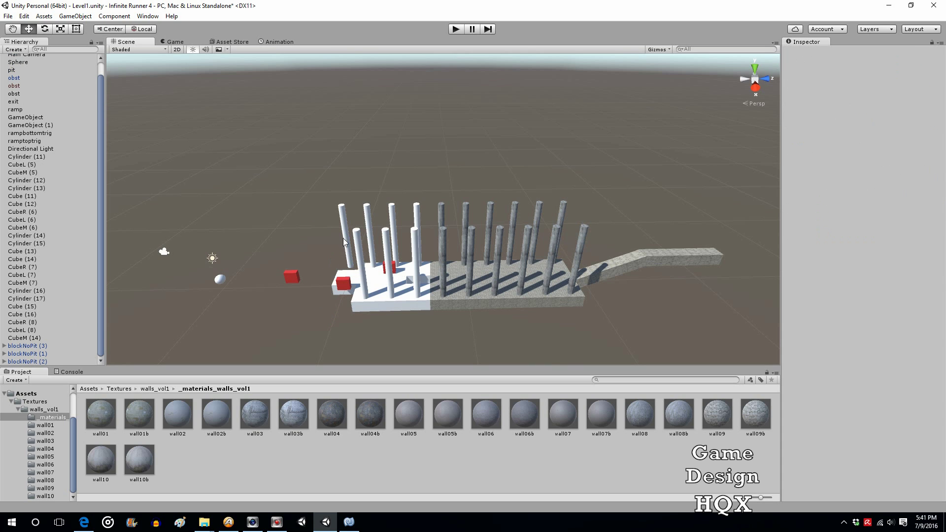
click(343, 238)
key(Delete)
click(354, 281)
key(Delete)
click(348, 288)
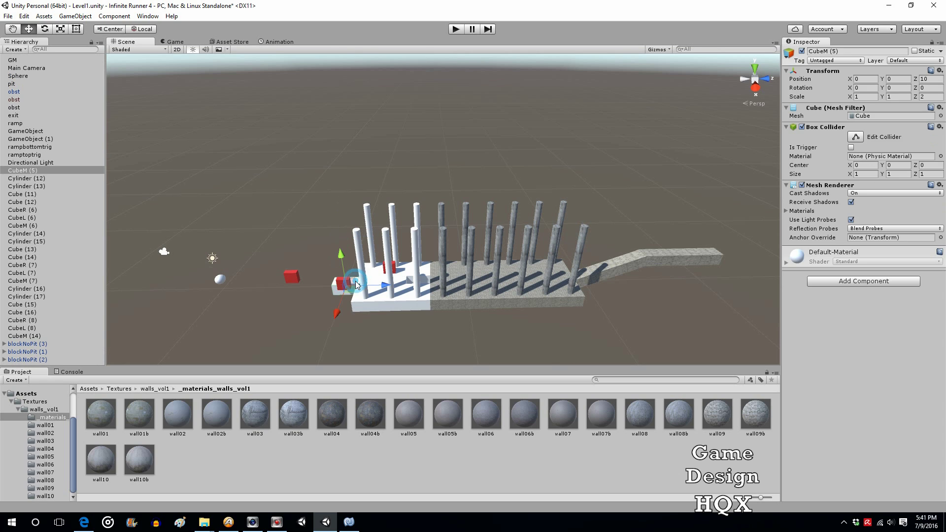
key(Delete)
- Delete the last white blocks Cube (11), Cube (12), CubeL/M/R (6) and Cylinders (12) and (13)
click(370, 288)
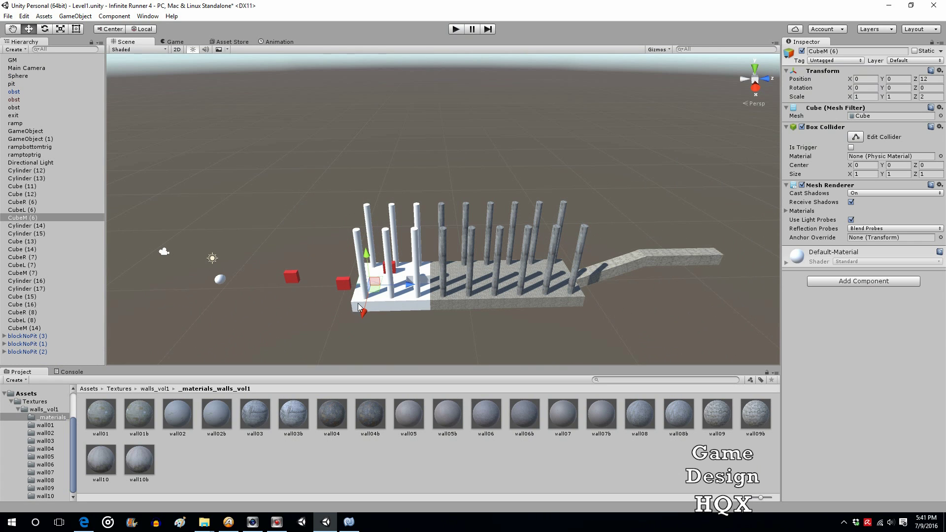
click(360, 330)
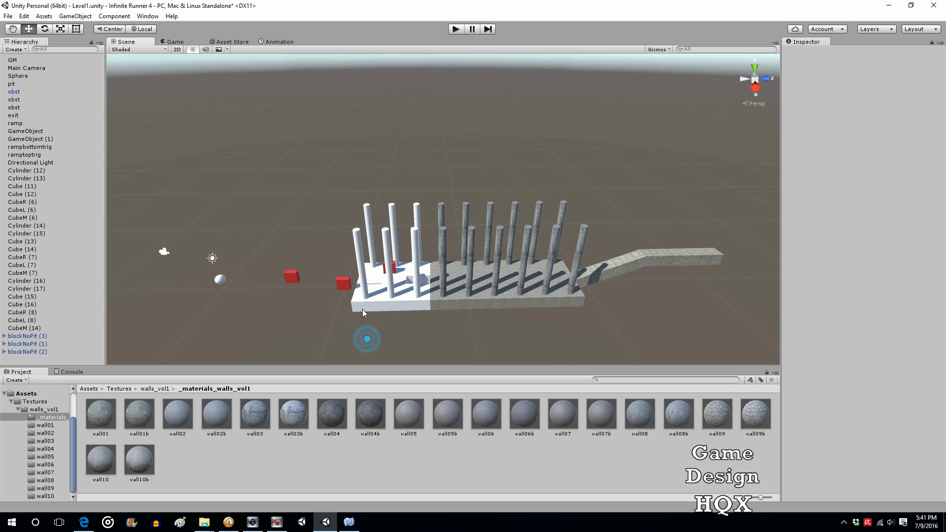
click(362, 306)
key(Delete)
click(363, 294)
key(Delete)
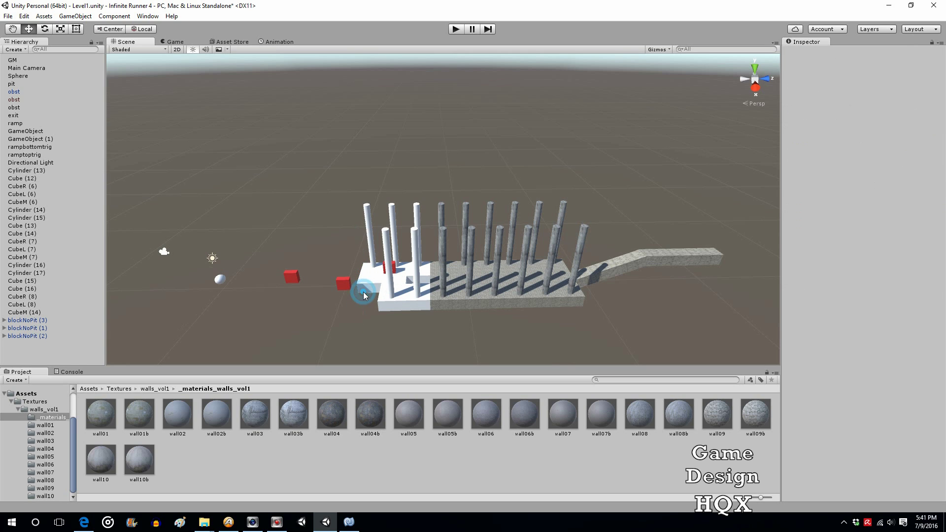
click(363, 292)
key(Delete)
click(368, 276)
key(Delete)
click(371, 282)
key(Delete)
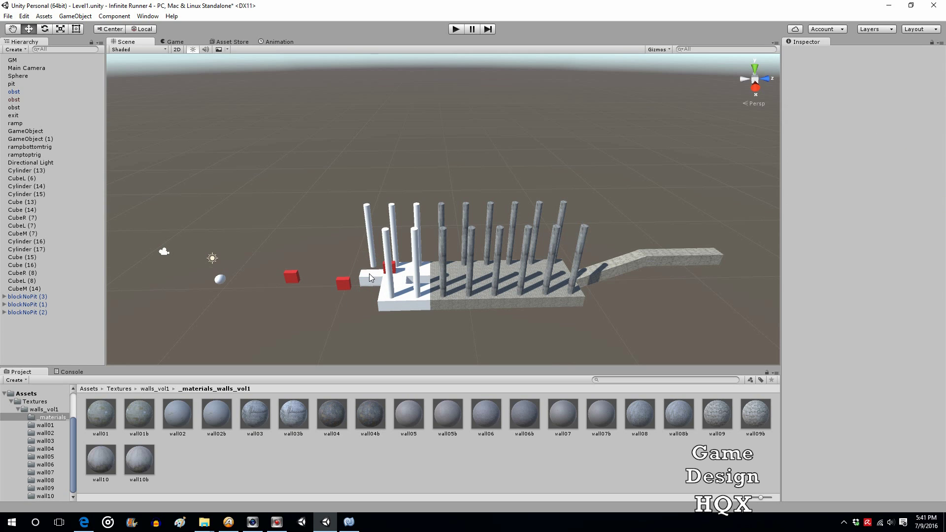
click(368, 274)
key(Delete)
click(372, 231)
key(Delete)
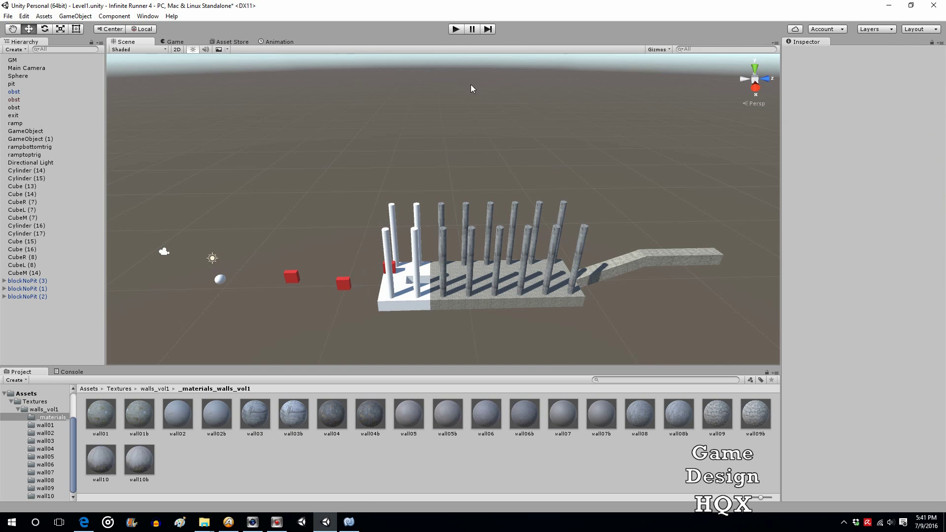
click(348, 522)
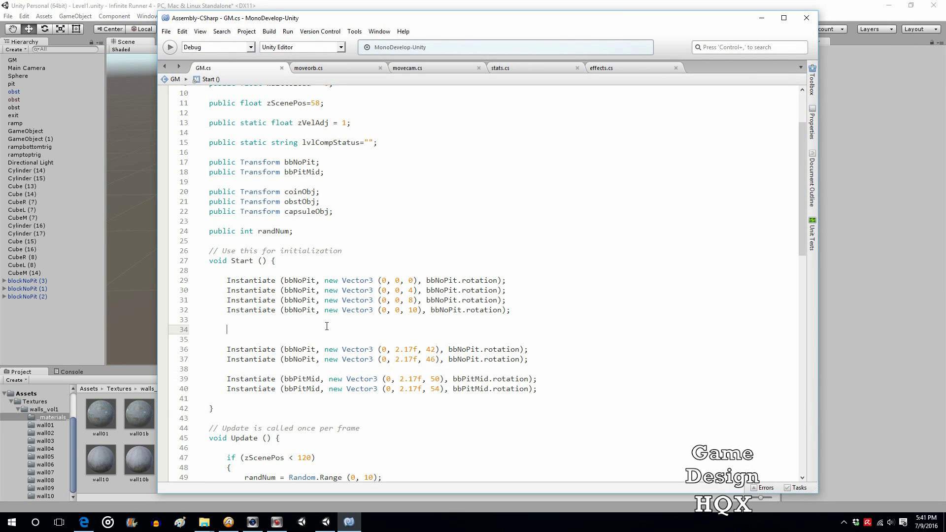
- Copy the z 10 bbNoPit spawn line onto line 33, change z to 14, then save
drag(519, 310, 225, 309)
key(ctrl+c)
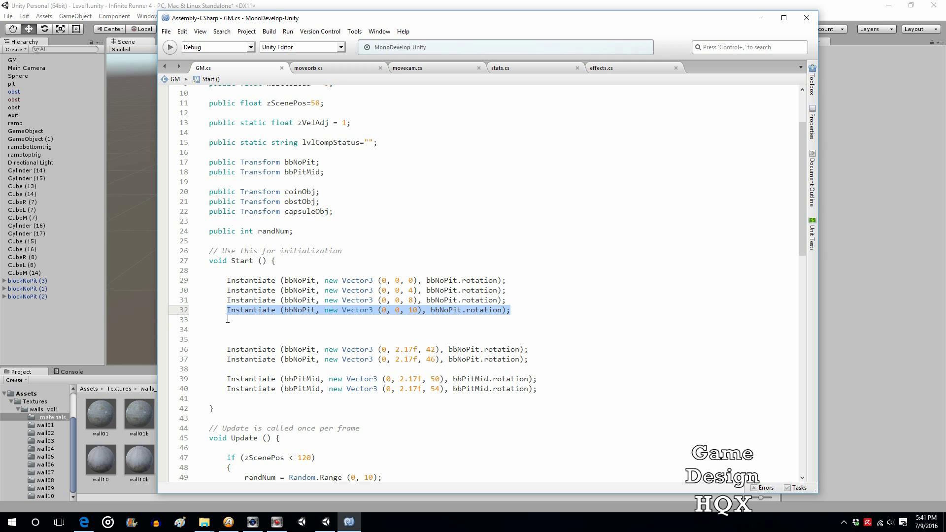
click(227, 320)
key(ctrl+v)
click(417, 321)
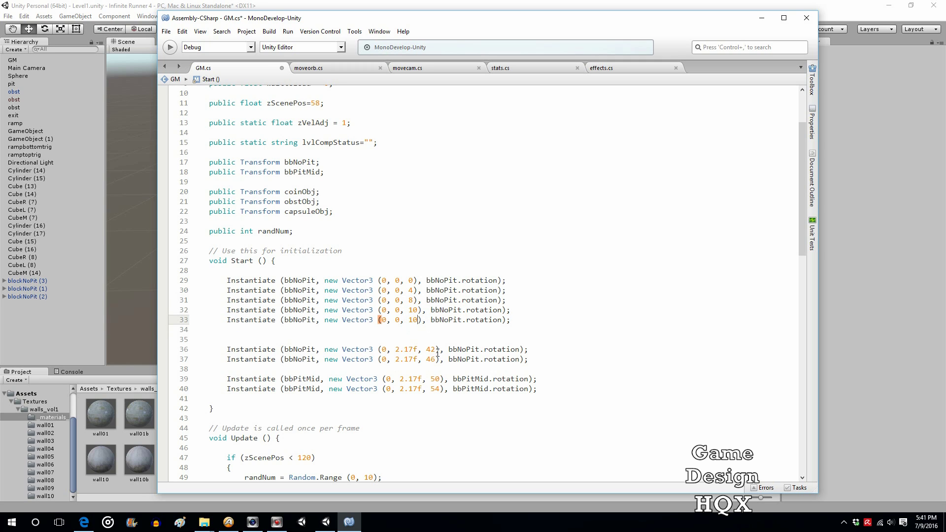
key(BackSpace)
text(4)
click(166, 31)
- Save GM.cs, then in Unity delete white Cube (13), Cube (15) and Cylinder (14)
click(173, 70)
click(132, 9)
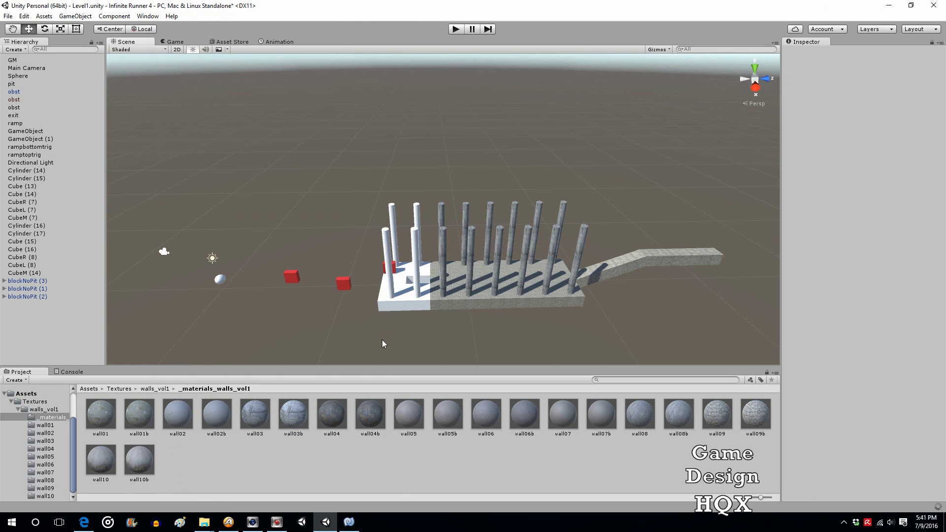
click(385, 305)
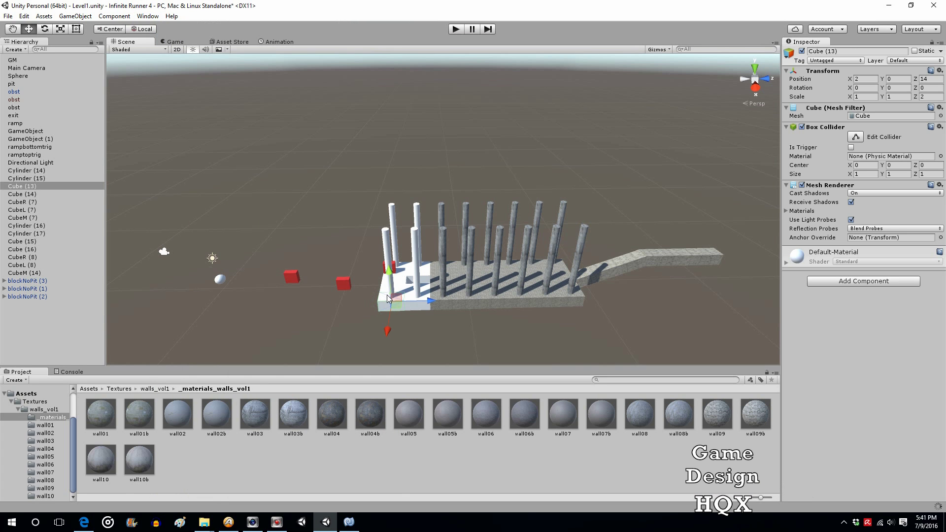
key(Delete)
click(414, 306)
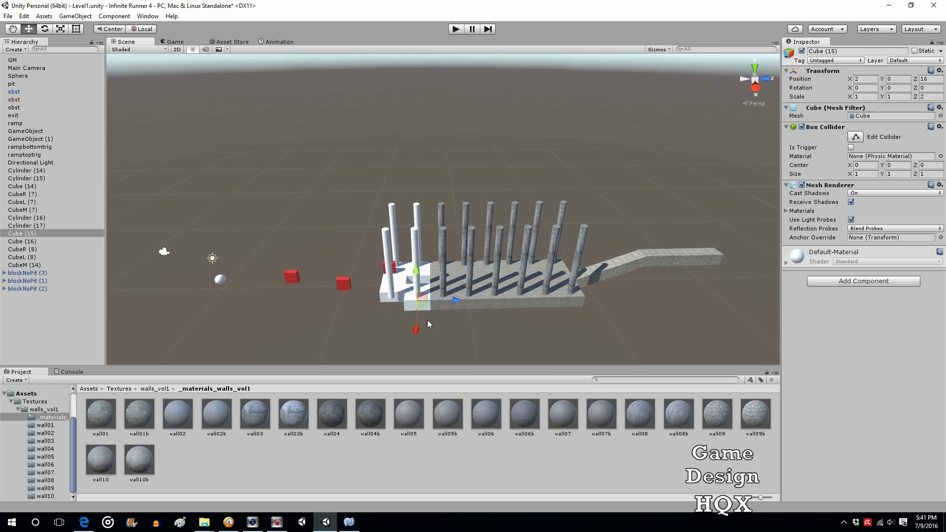
key(Delete)
click(389, 294)
key(Delete)
- Delete the white blocks CubeR (7), CubeR (8), CubeM (7) and pillar Cylinder (16)
click(390, 295)
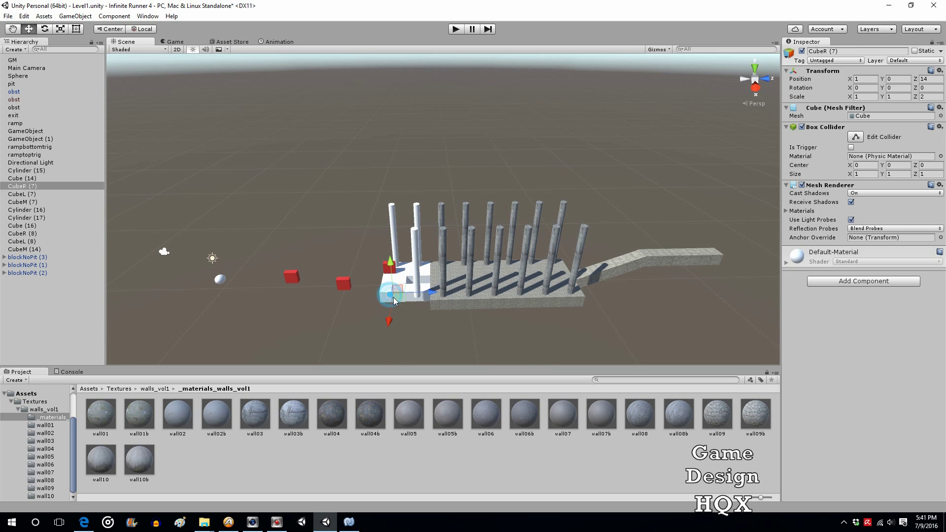
key(Delete)
click(411, 298)
key(Delete)
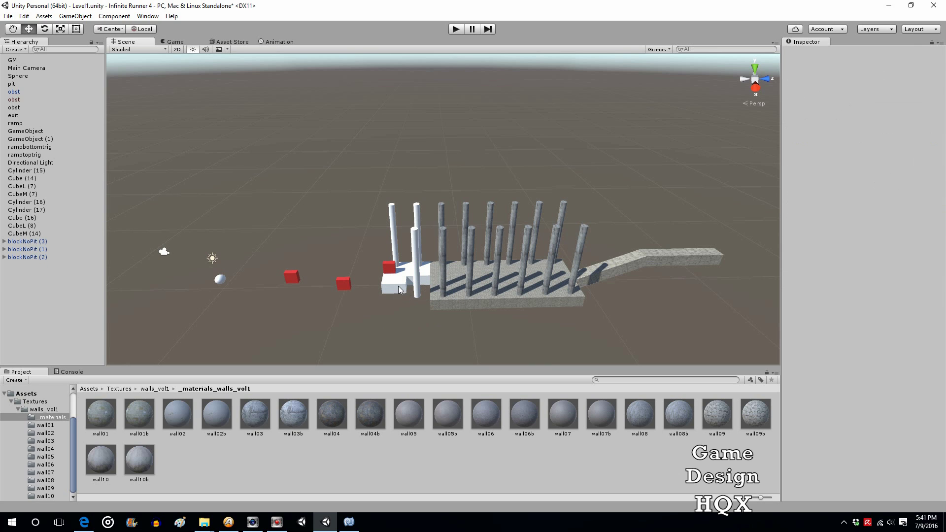
click(398, 286)
key(Delete)
click(416, 247)
key(Delete)
- Delete pillars Cylinder (17) and Cylinder (15), Cube (16), Cube (14) and the CubeL blocks
click(415, 211)
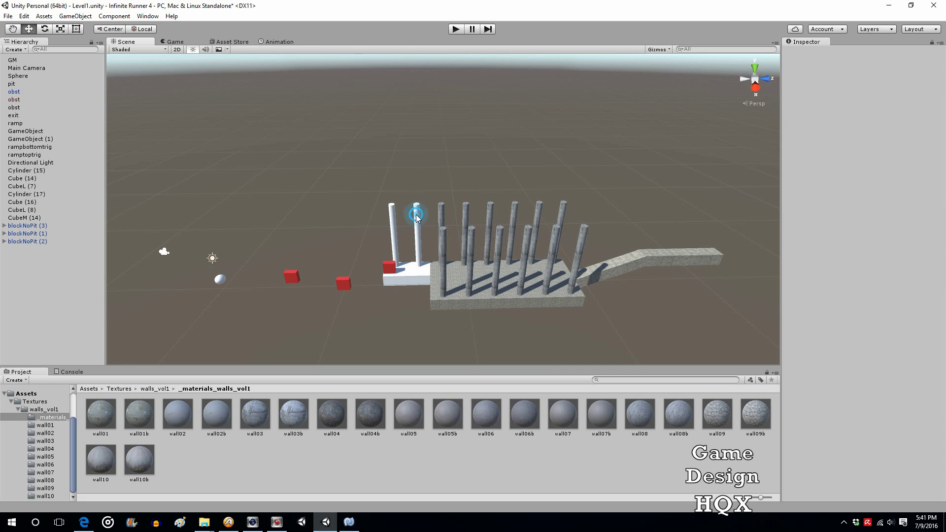
key(Delete)
click(390, 211)
key(Delete)
click(409, 269)
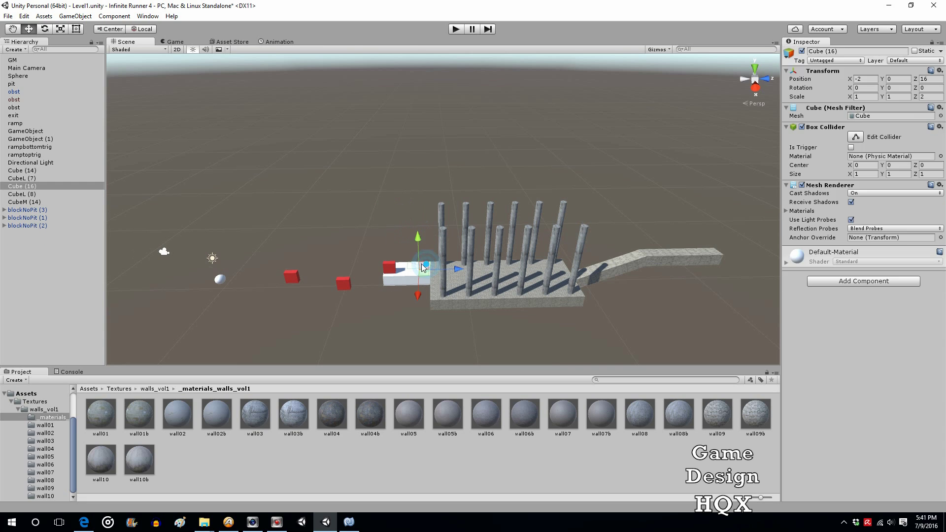
key(Delete)
click(403, 267)
key(Delete)
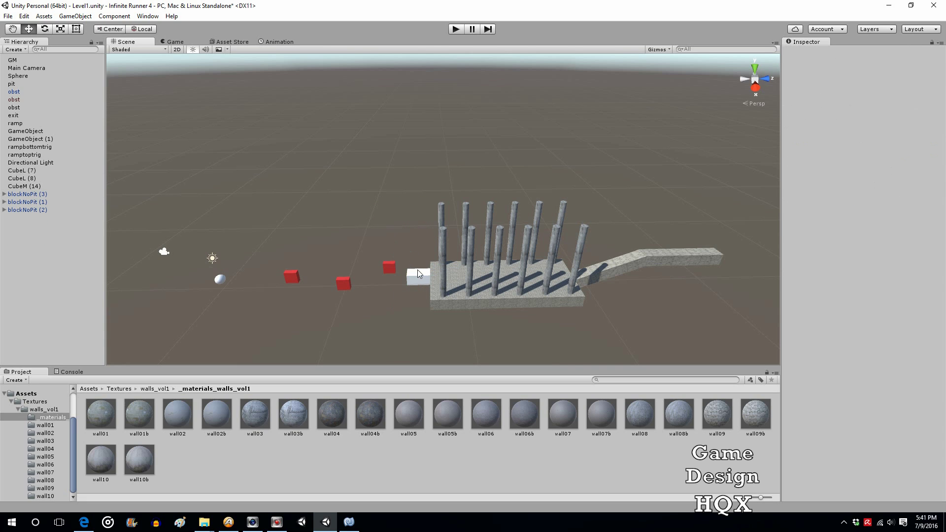
click(417, 270)
key(Delete)
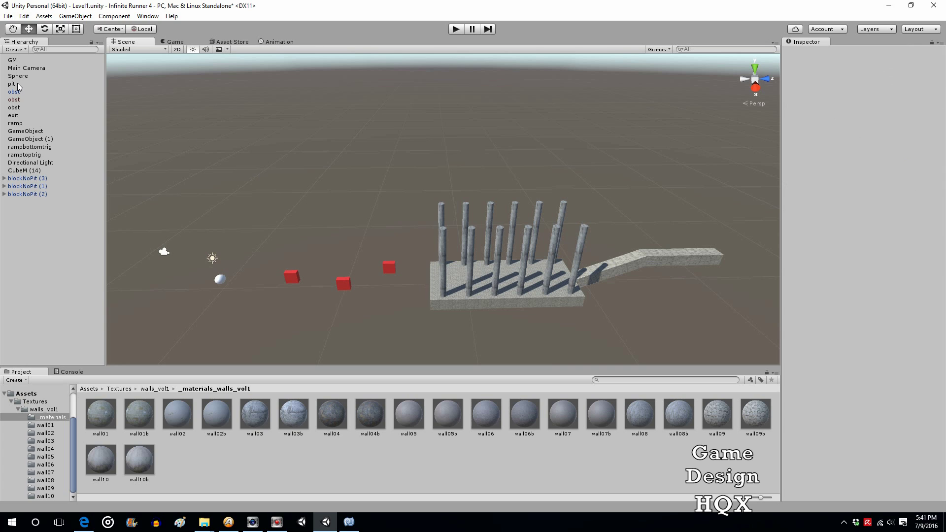
- Back in GM.cs, copy the bbNoPit spawn on line 33 onto line 34
click(348, 523)
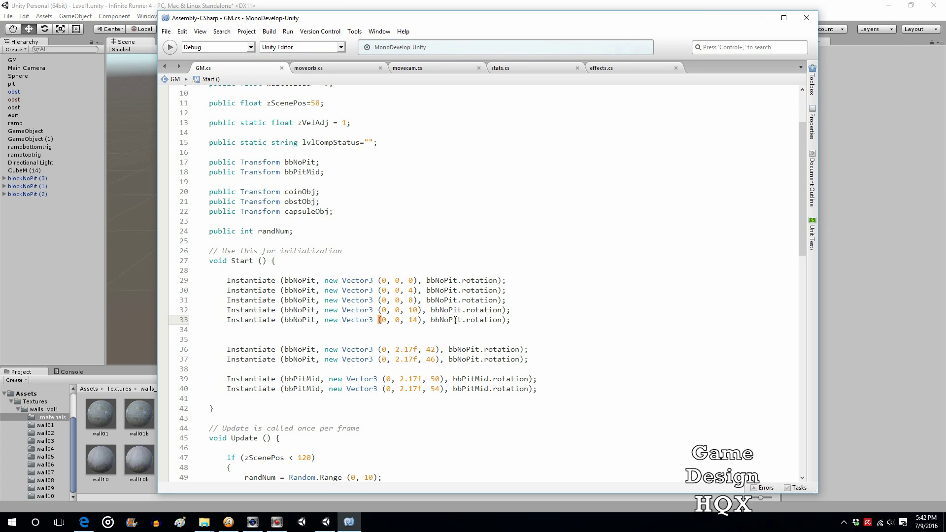
click(303, 322)
key(BackSpace)
key(BackSpace)
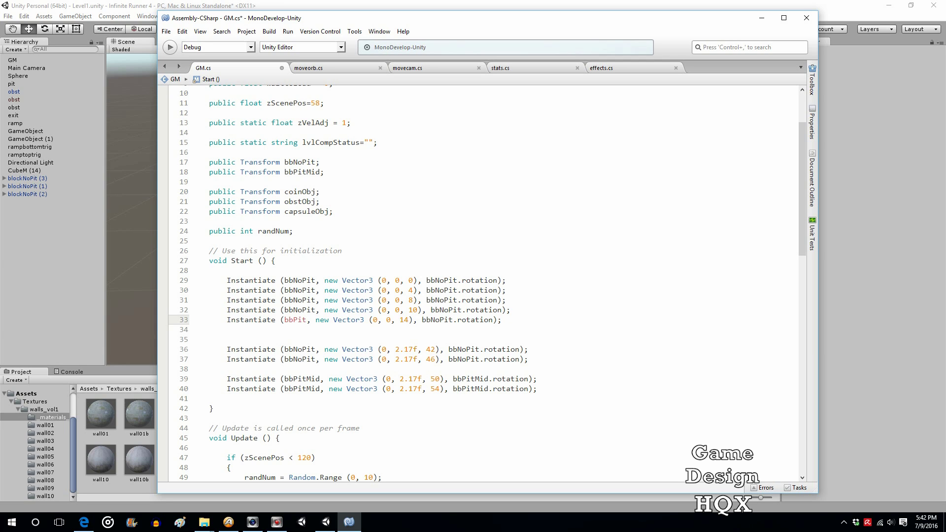
text(No)
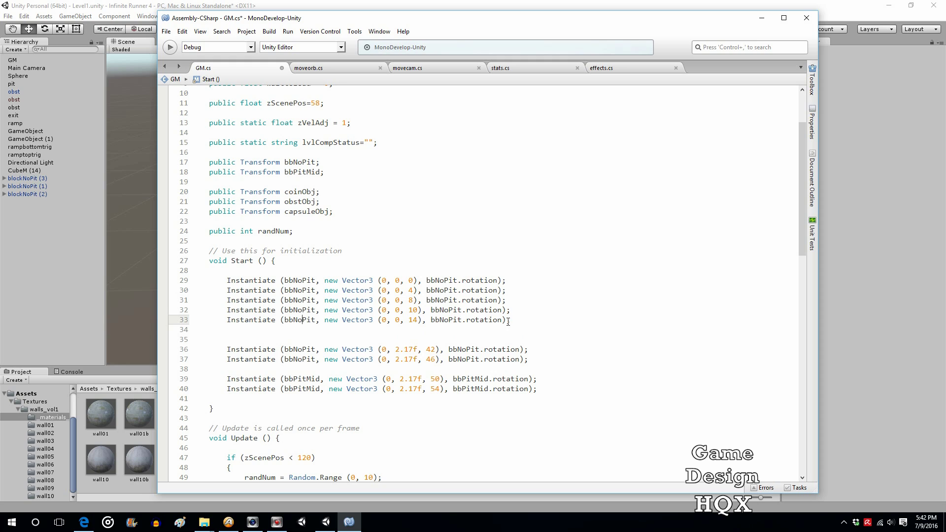
drag(508, 321, 179, 318)
key(ctrl+c)
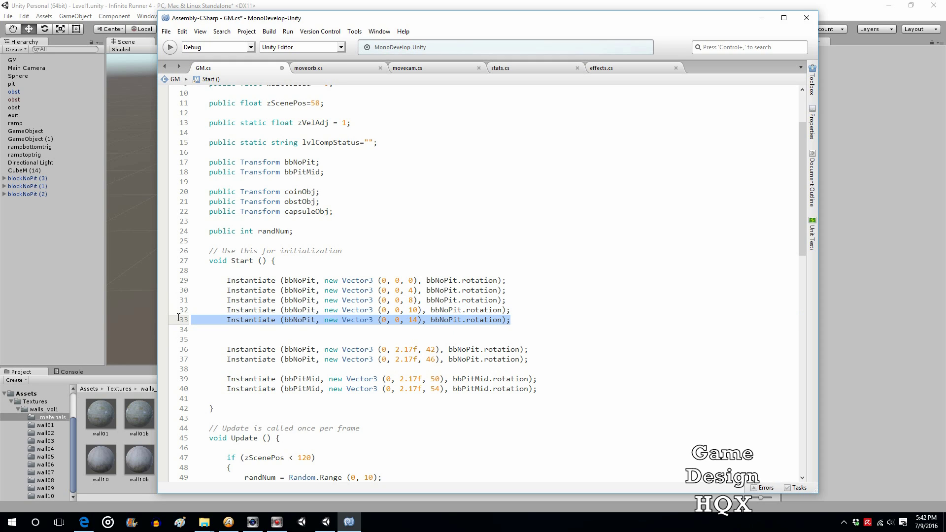
click(228, 331)
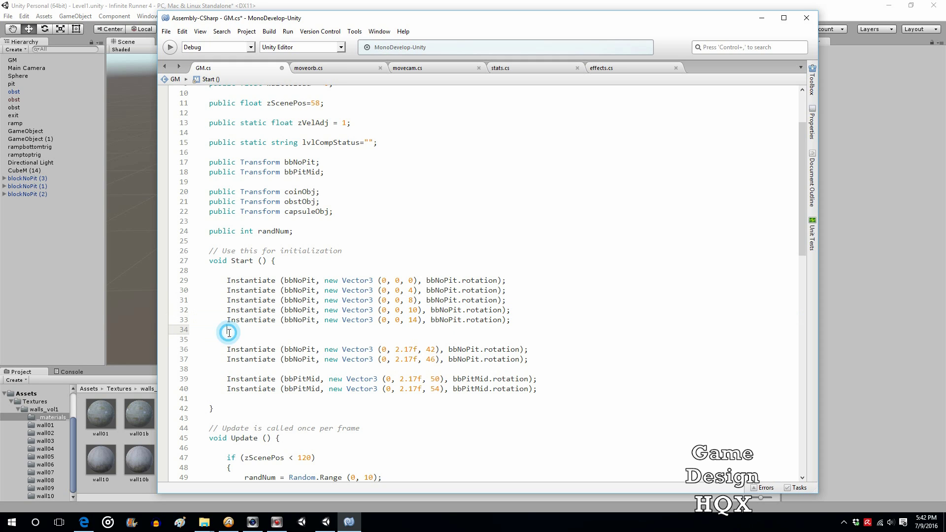
key(ctrl+v)
- On line 34, change bbNoPit to bbPitMid in both places and z from 14 to 18
click(302, 330)
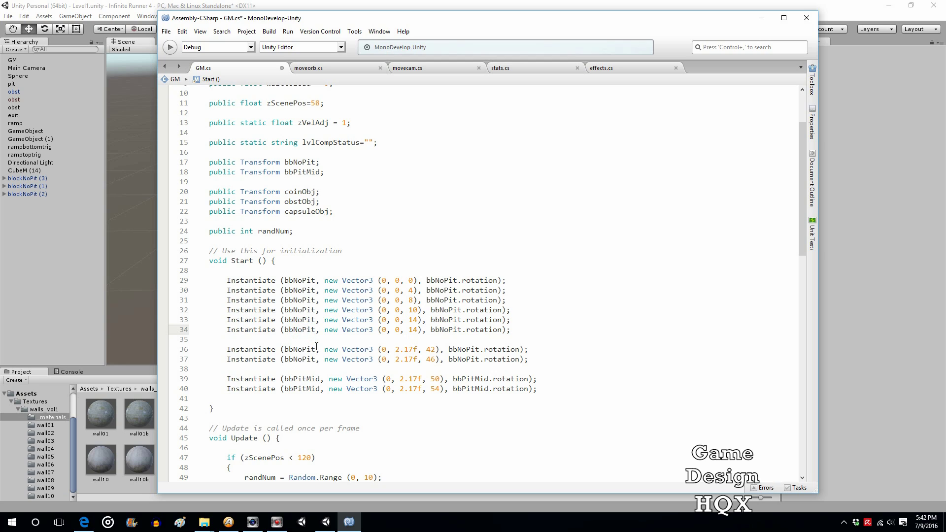
key(BackSpace)
key(BackSpace)
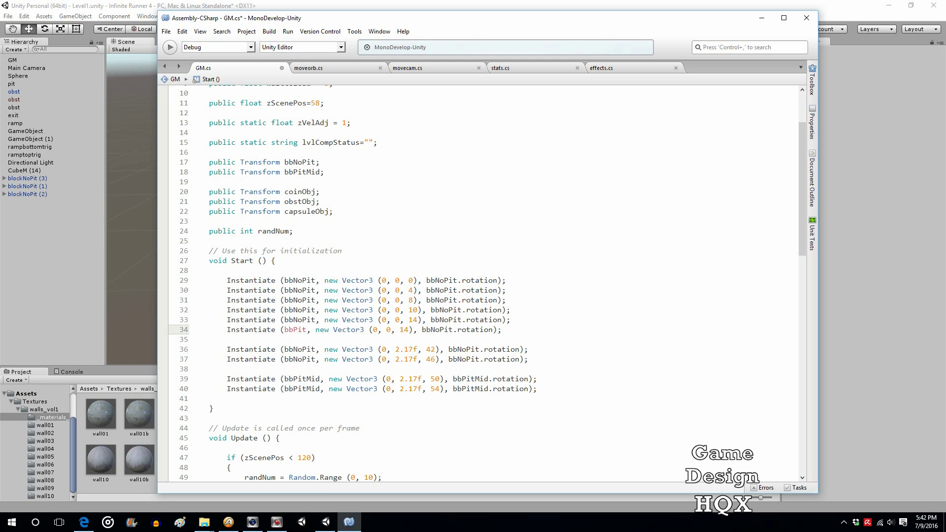
text(Mid)
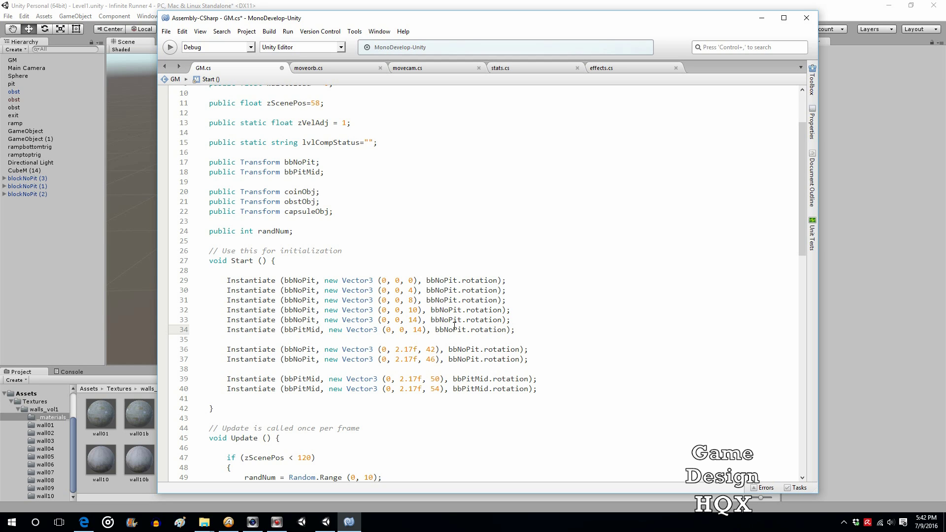
click(453, 329)
key(BackSpace)
key(BackSpace)
click(457, 329)
text(Mid)
click(425, 330)
key(BackSpace)
text(8)
- Save GM.cs and return to the Unity editor
click(535, 320)
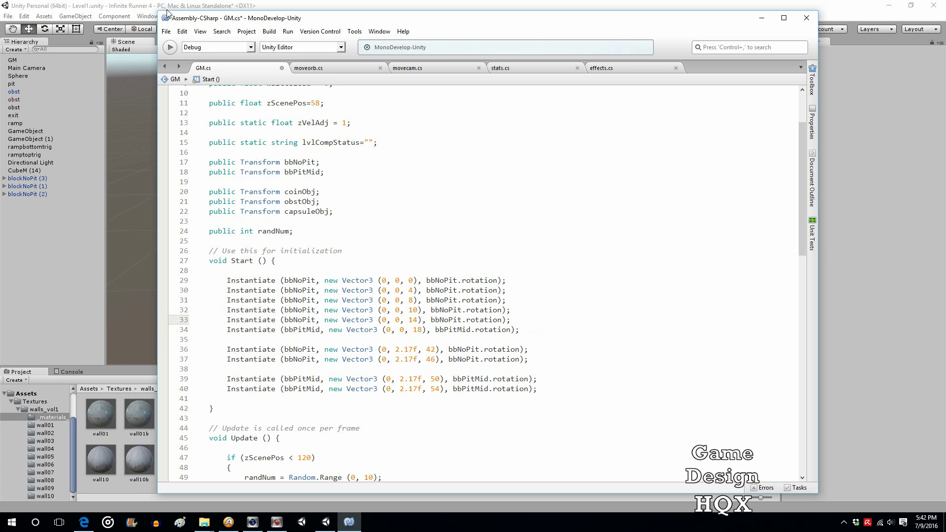
click(166, 31)
click(178, 69)
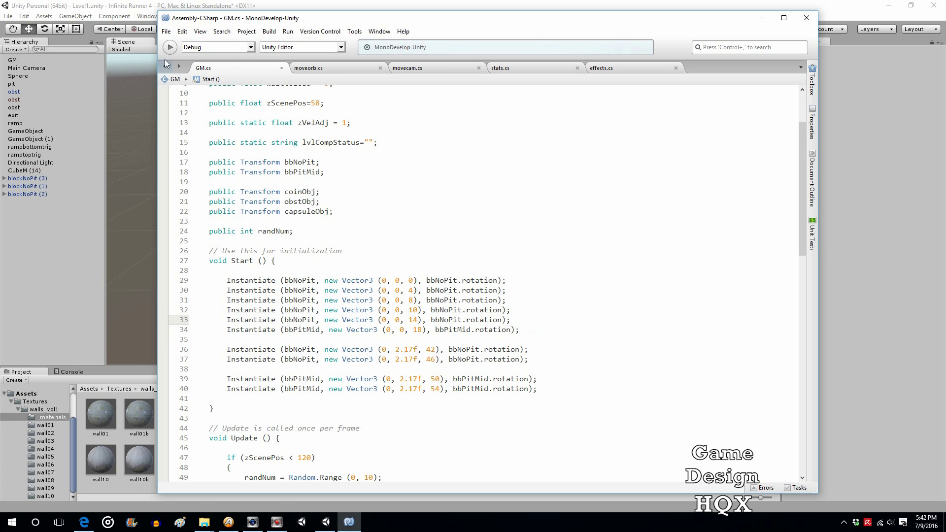
click(132, 9)
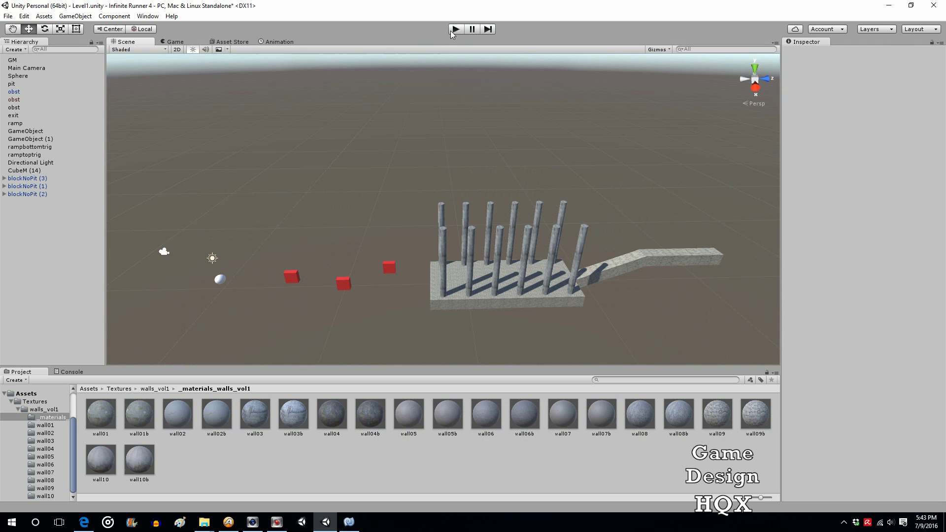
- Delete blockNoPit (3), then play-test, steering the ball right, to centre, then left
click(439, 303)
key(Delete)
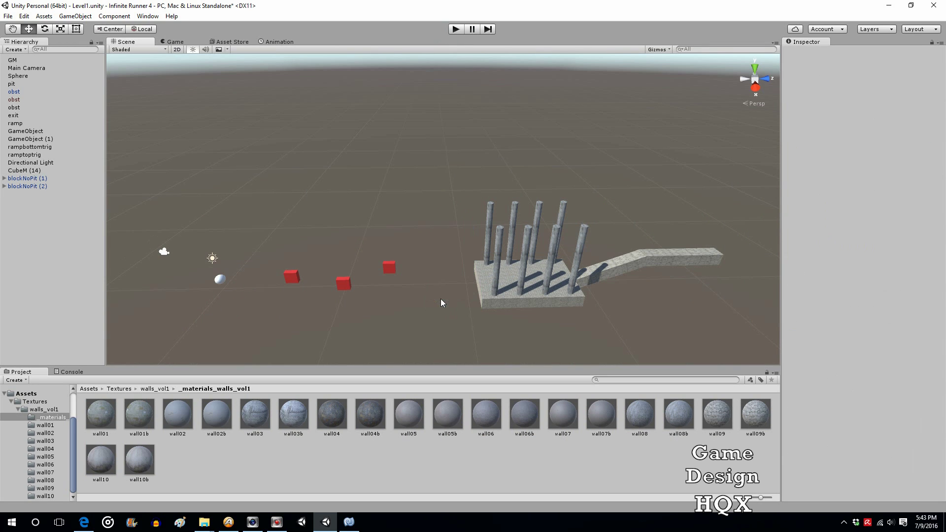
click(456, 29)
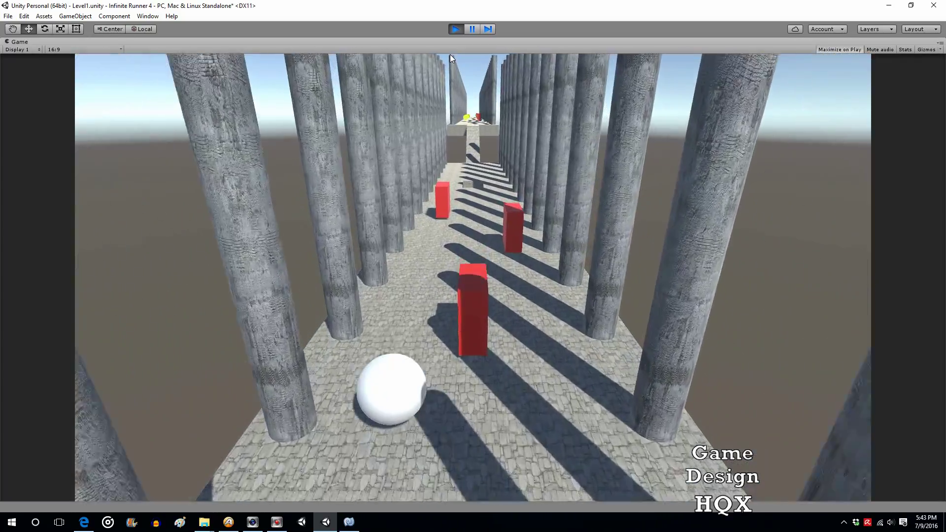
key(Right)
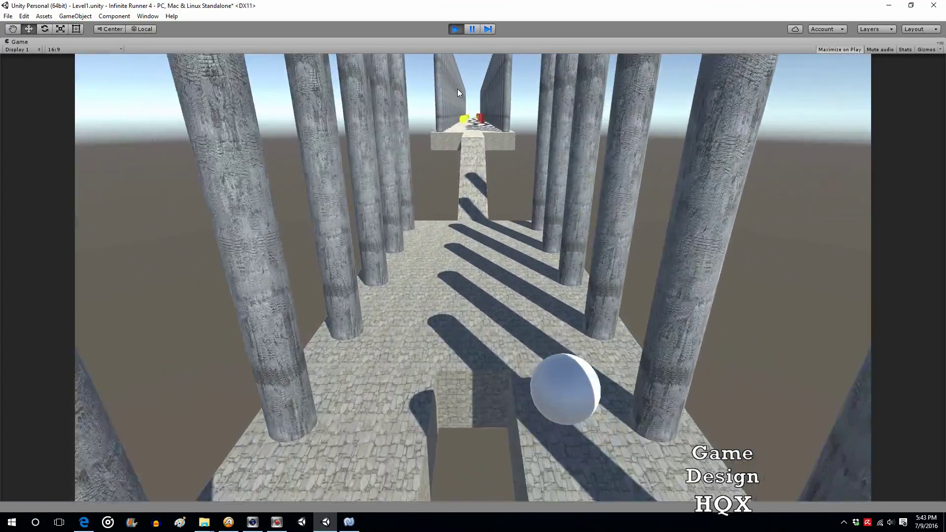
key(Left)
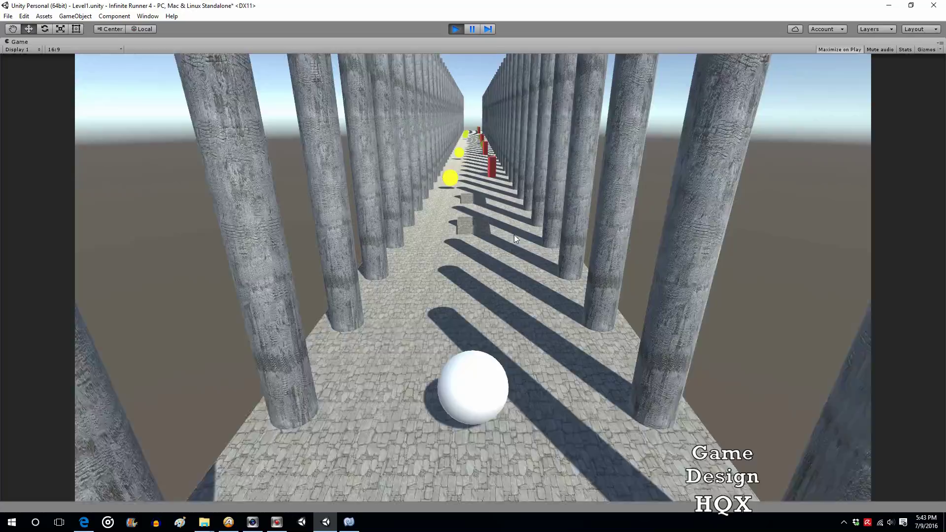
key(Left)
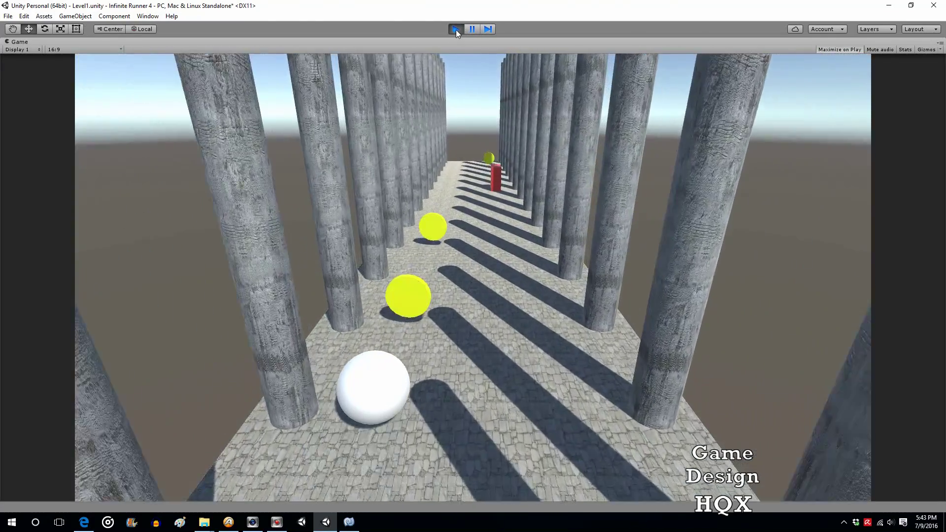
click(457, 29)
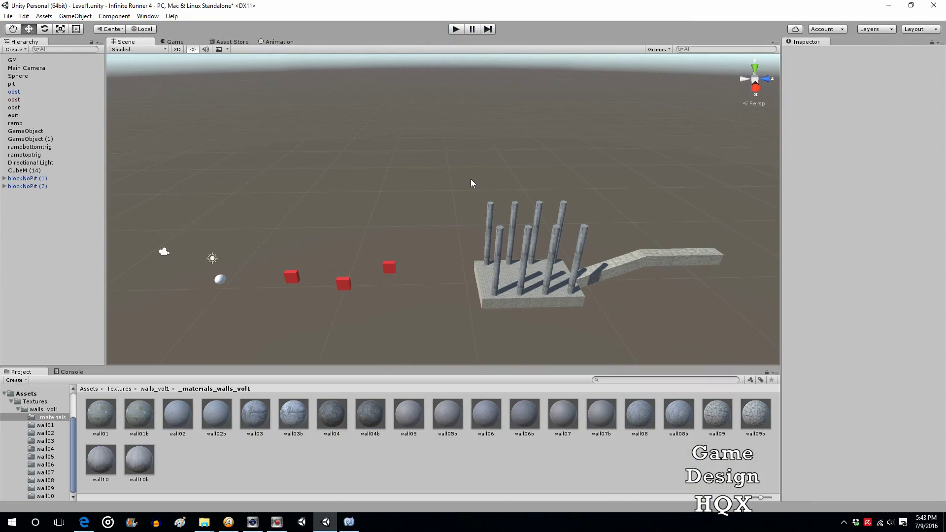
- Zoom out the Scene view and browse Assets, opening then collapsing the Textures folder
scroll(468, 180, down, 4)
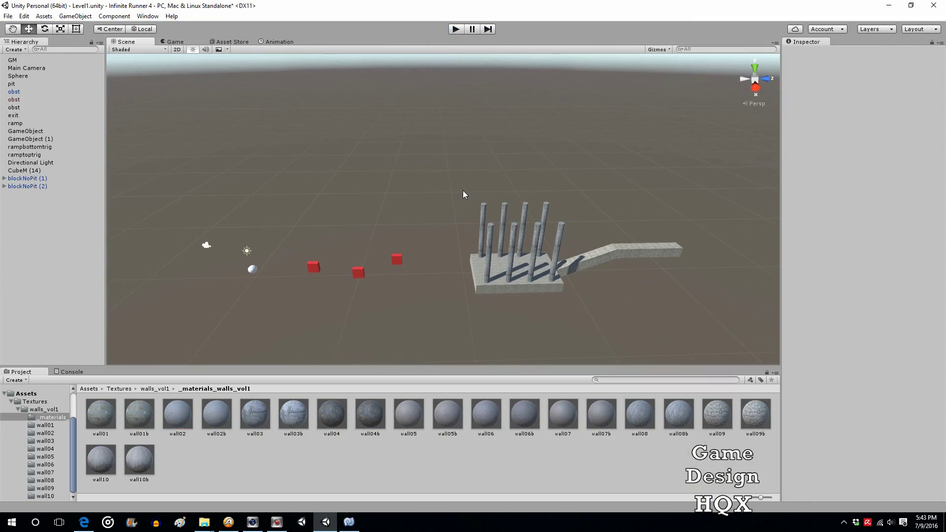
click(17, 394)
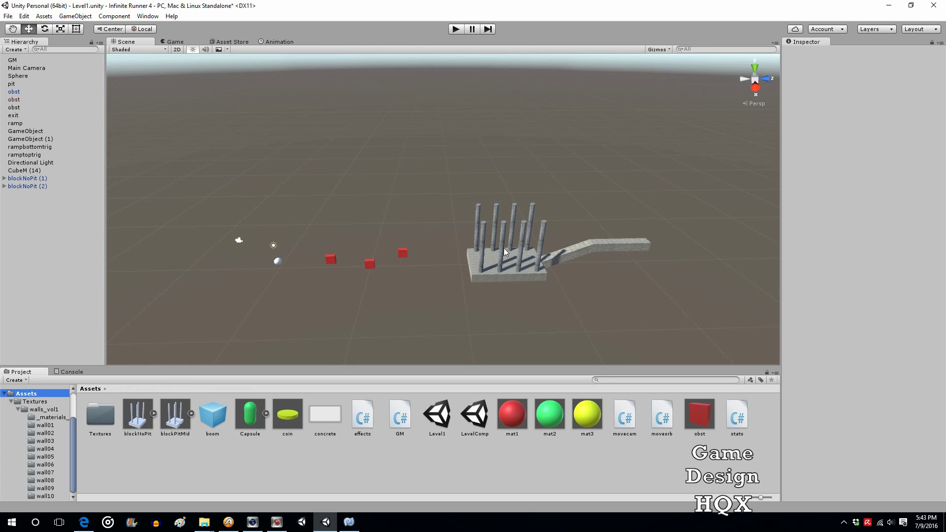
click(31, 402)
click(11, 401)
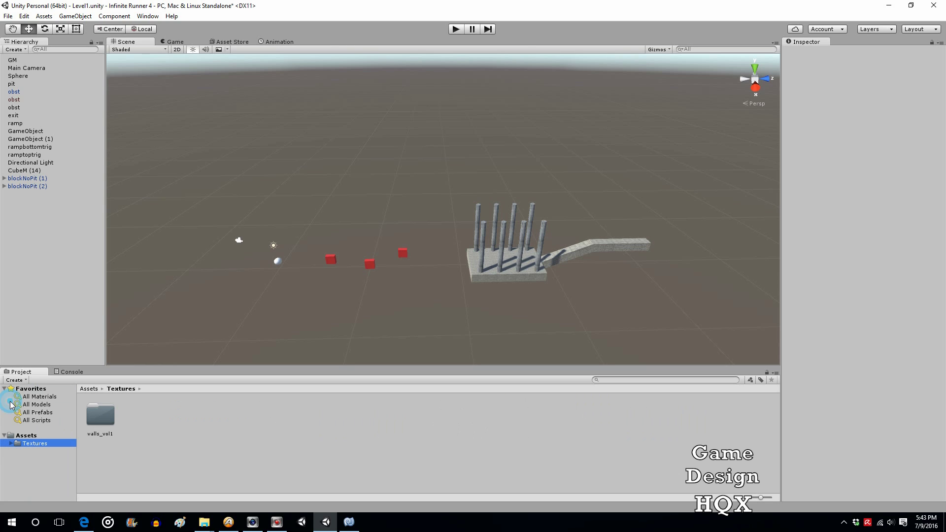
click(26, 436)
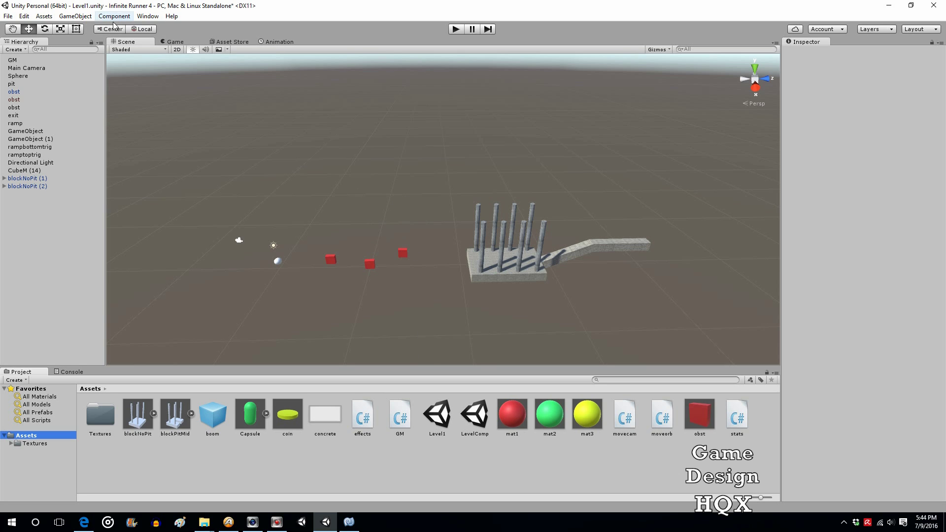
- Create a Particle System from the GameObject menu and rename it fog
click(73, 16)
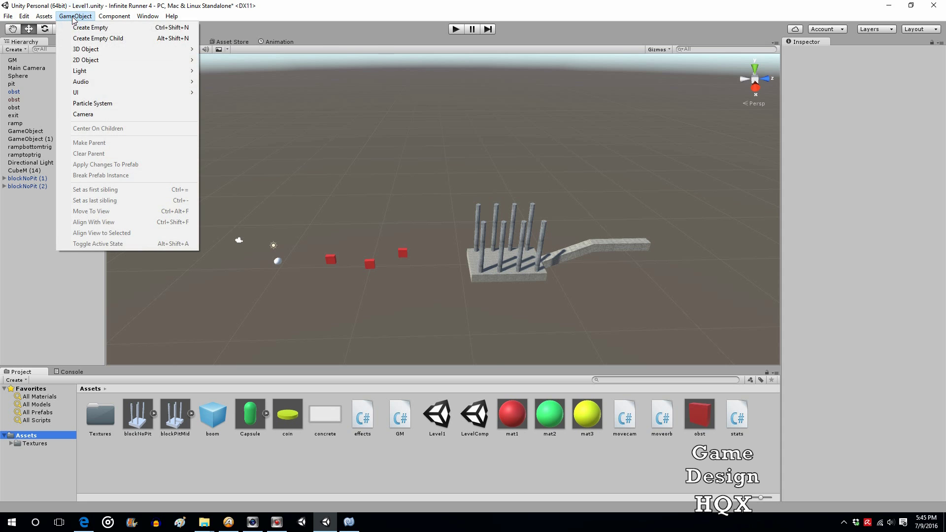
click(91, 104)
click(67, 197)
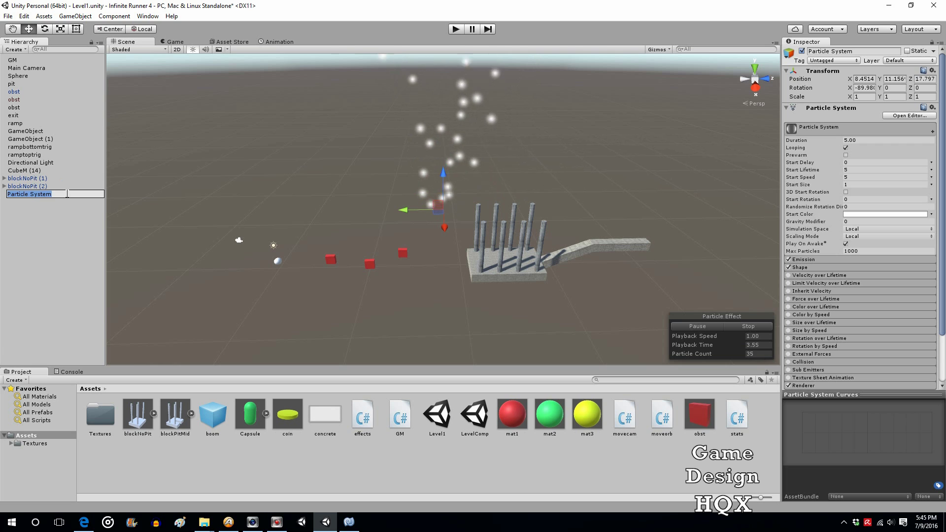
text(fog)
click(64, 210)
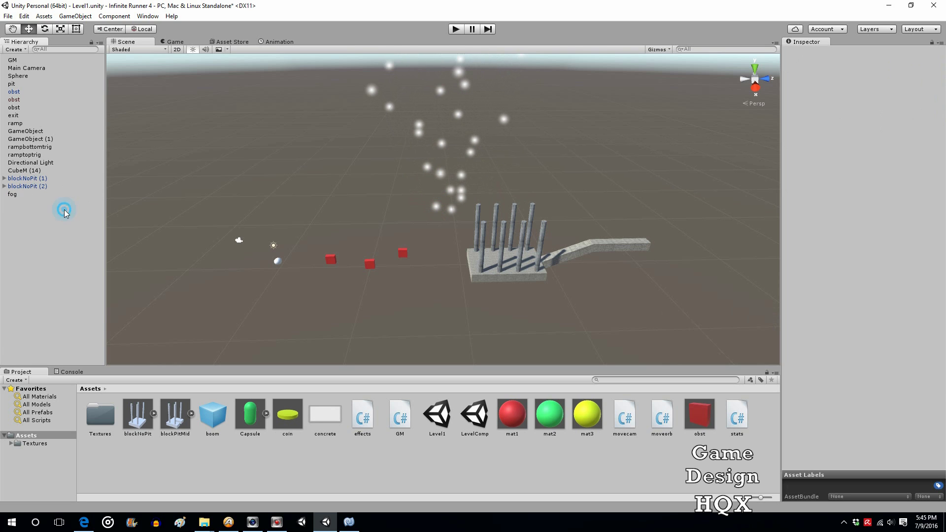
click(10, 196)
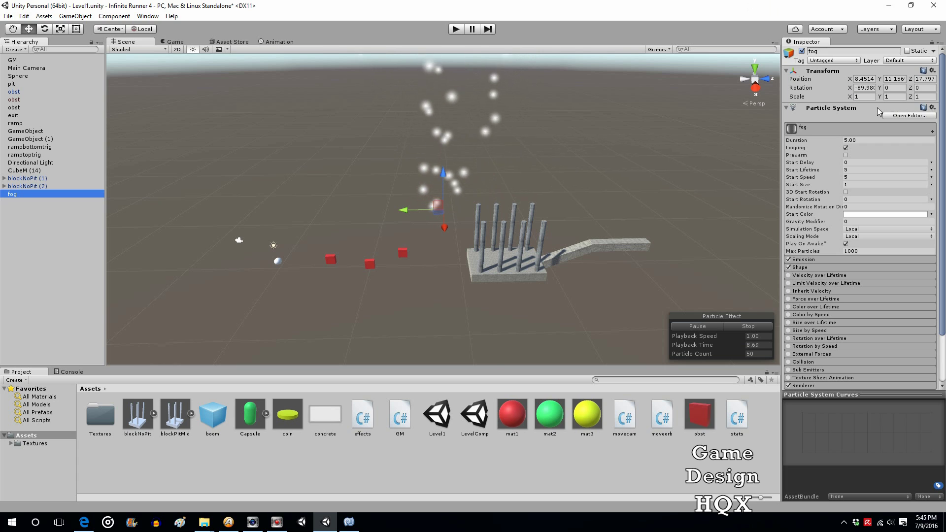
click(861, 88)
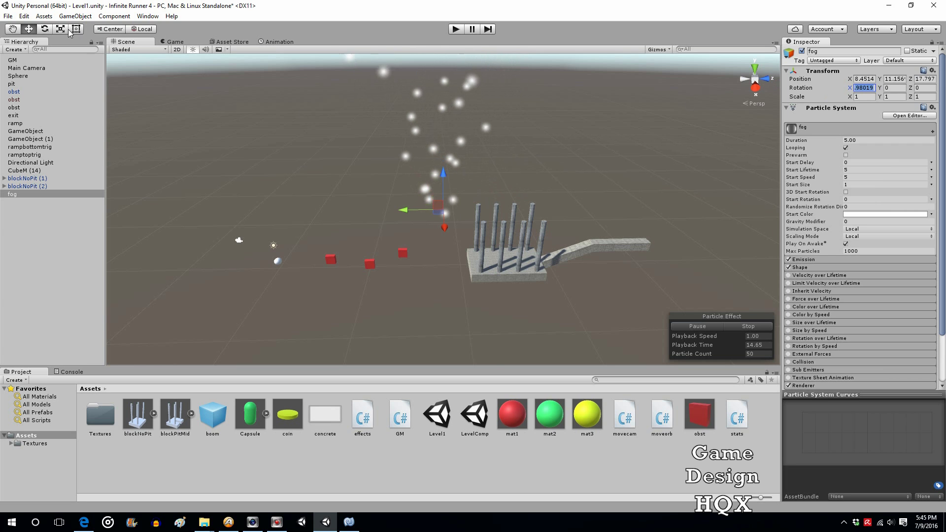
- Widen the fog's Shape radius to about 4.1 and set the cone angle to 0
click(818, 267)
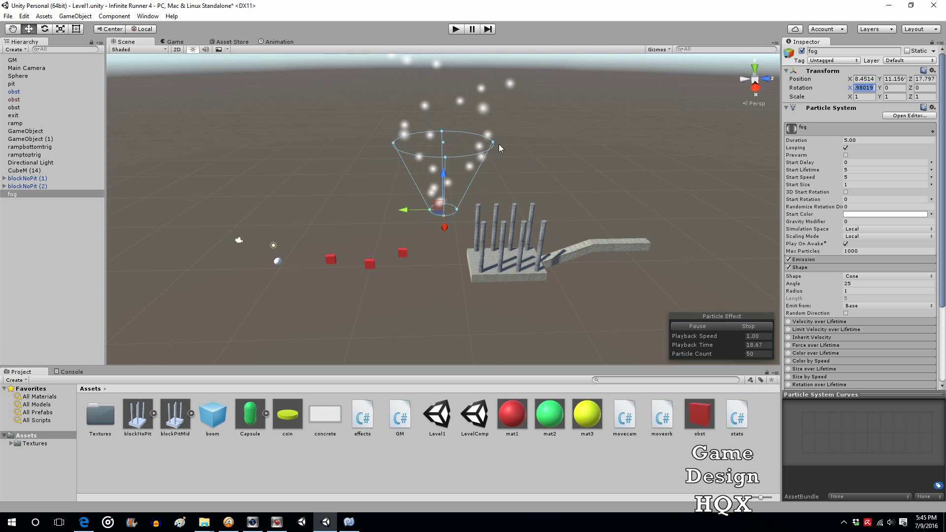
drag(457, 209, 501, 216)
click(347, 147)
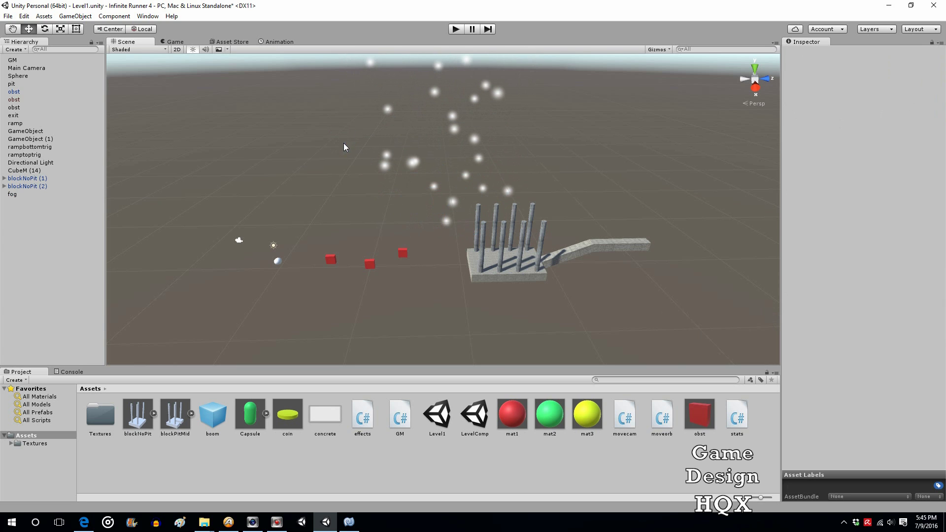
click(15, 195)
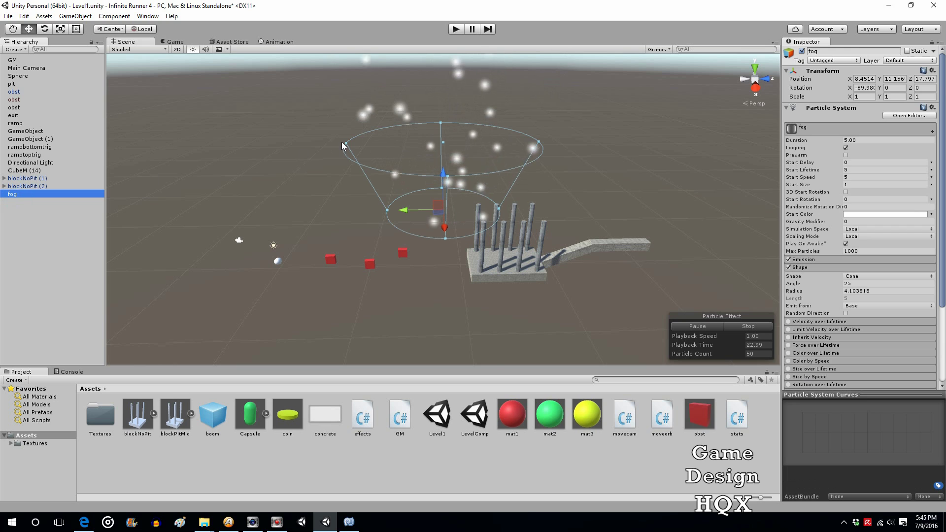
click(358, 147)
click(15, 195)
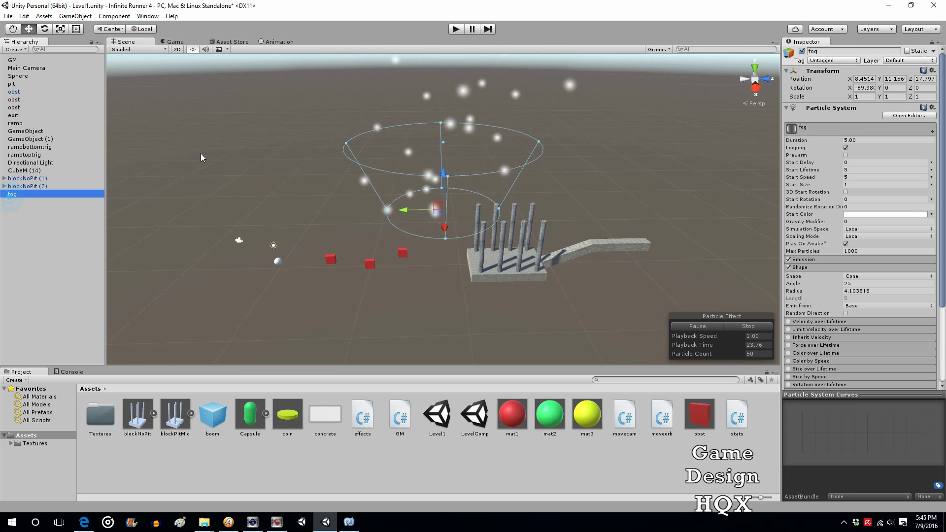
drag(347, 144, 587, 71)
- Rotate the fog emitter to spray sideways, setting its X rotation to 0
click(45, 30)
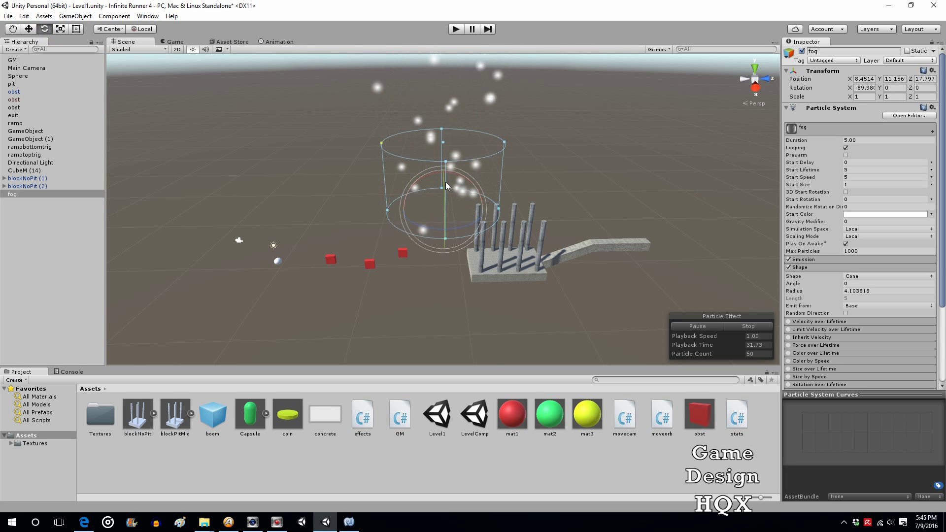
drag(446, 182, 441, 259)
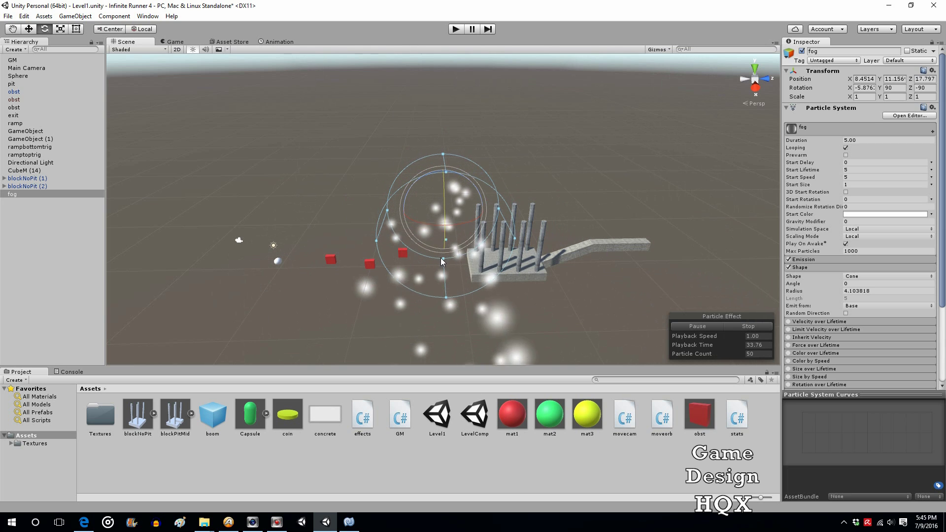
click(871, 87)
text(0)
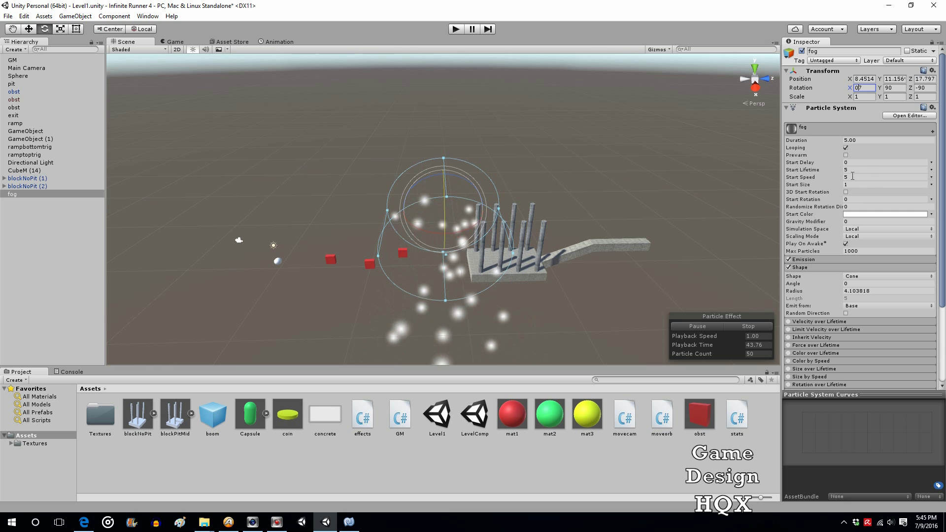
- Set the fog's start size 3, start speed 3 and start lifetime 23
click(870, 184)
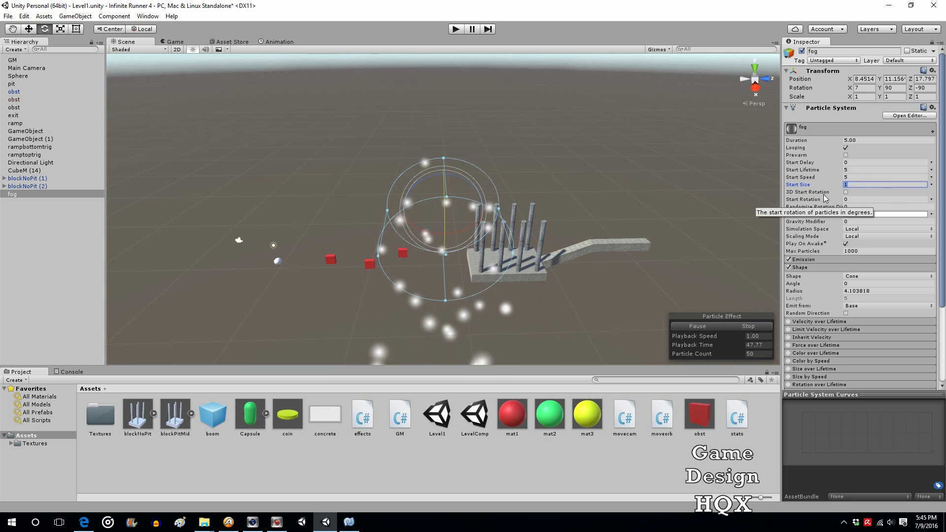
text(3)
click(853, 176)
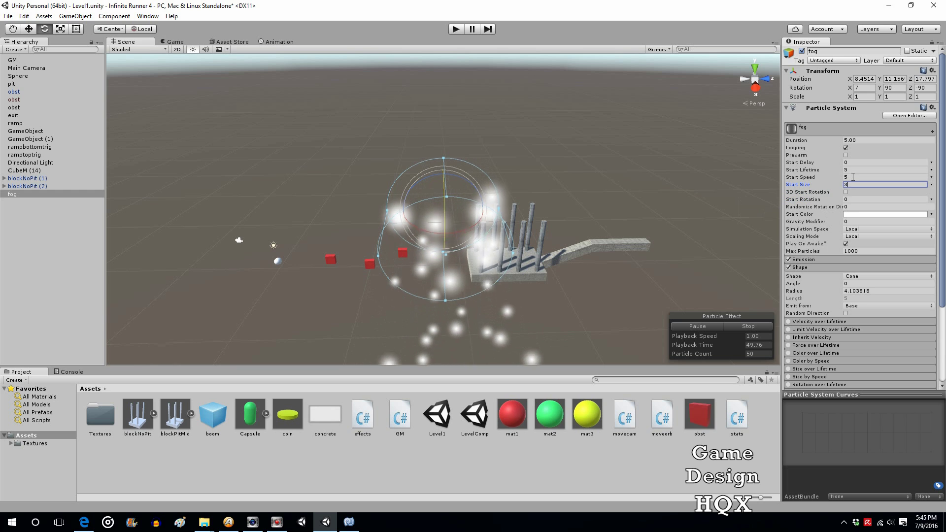
text(3)
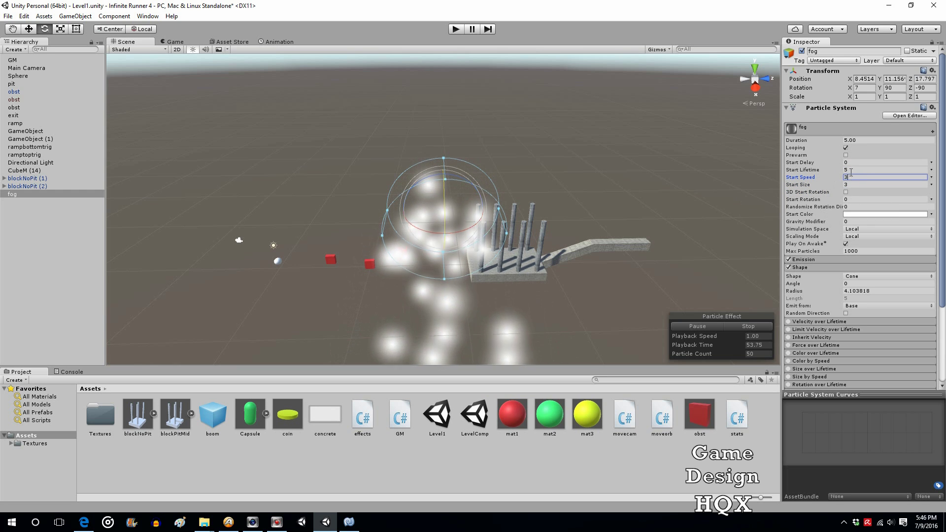
click(808, 169)
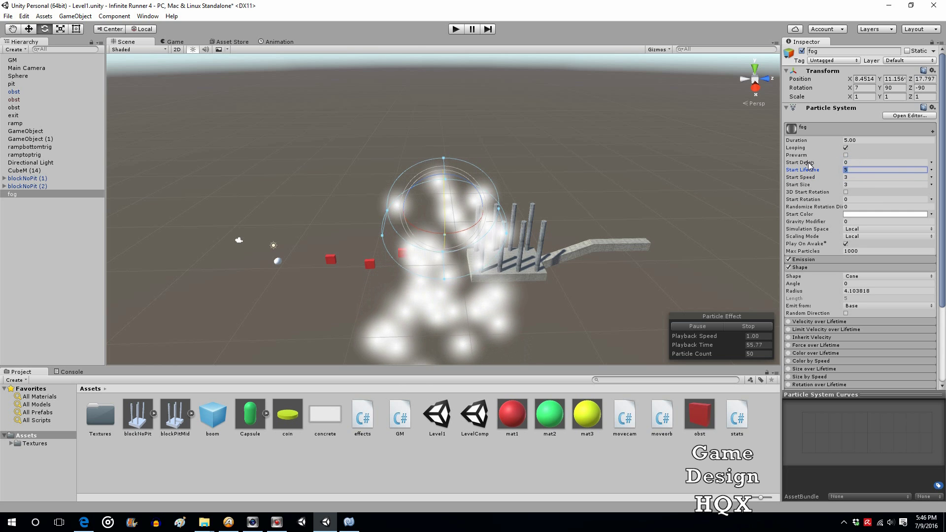
text(23)
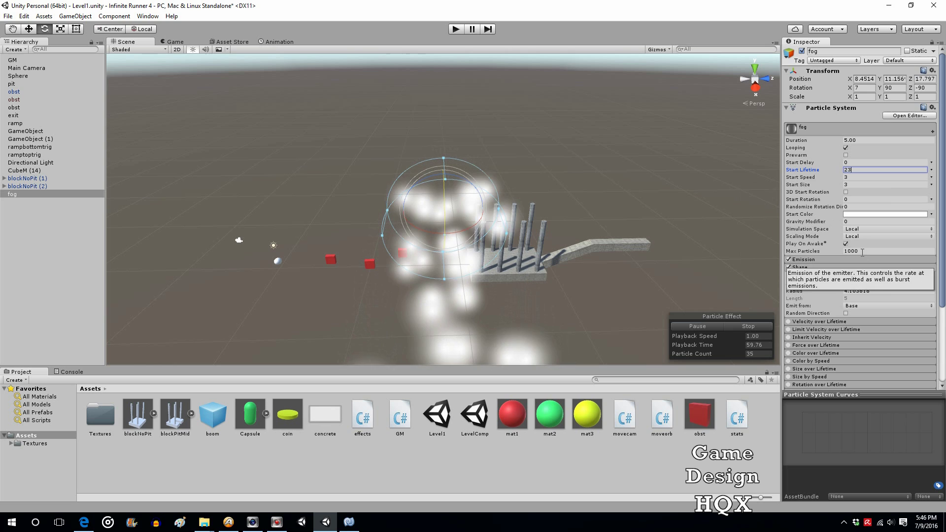
- Set max particles to 2500, emission rate 50, and shrink the radius to about 3.5
click(795, 252)
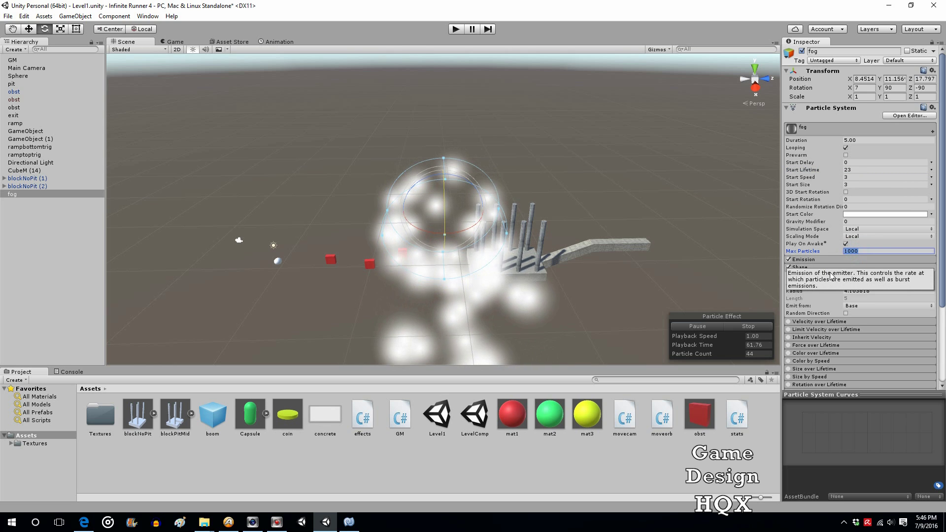
text(2500)
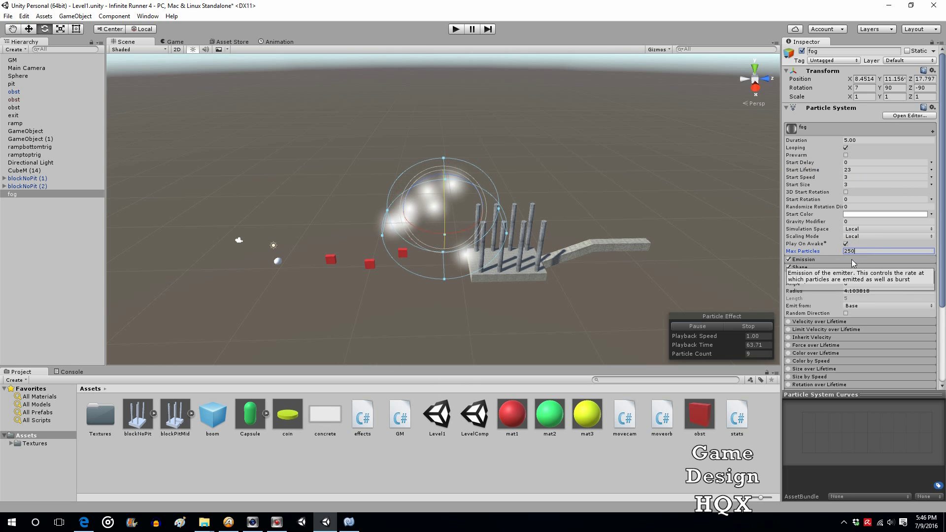
click(851, 259)
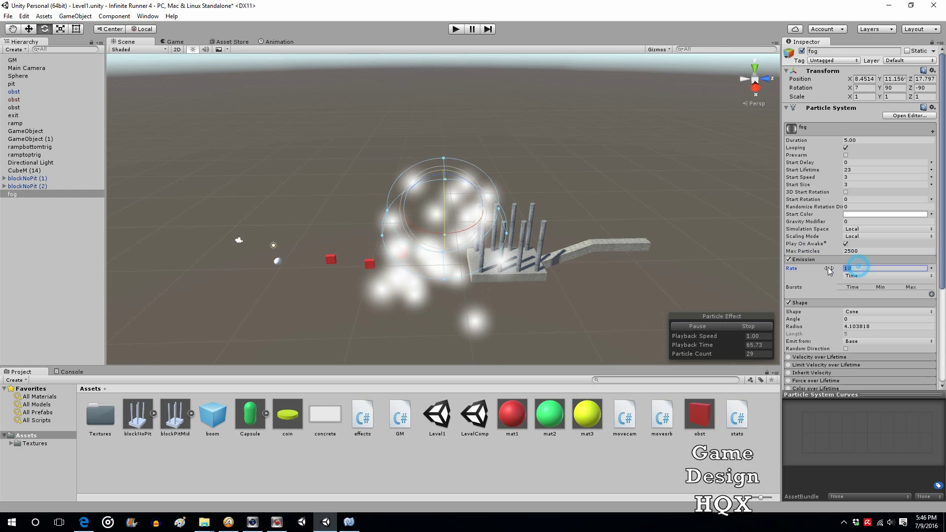
click(809, 263)
text(50)
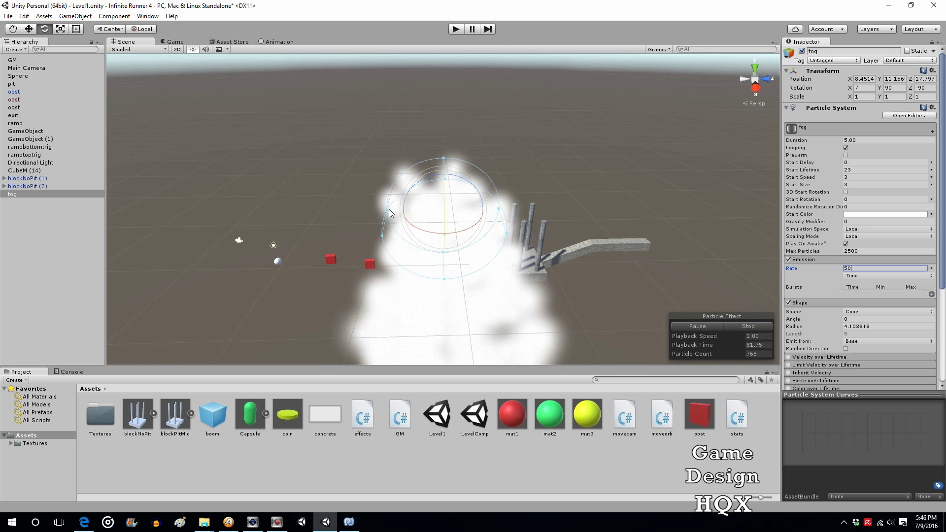
drag(387, 210, 396, 215)
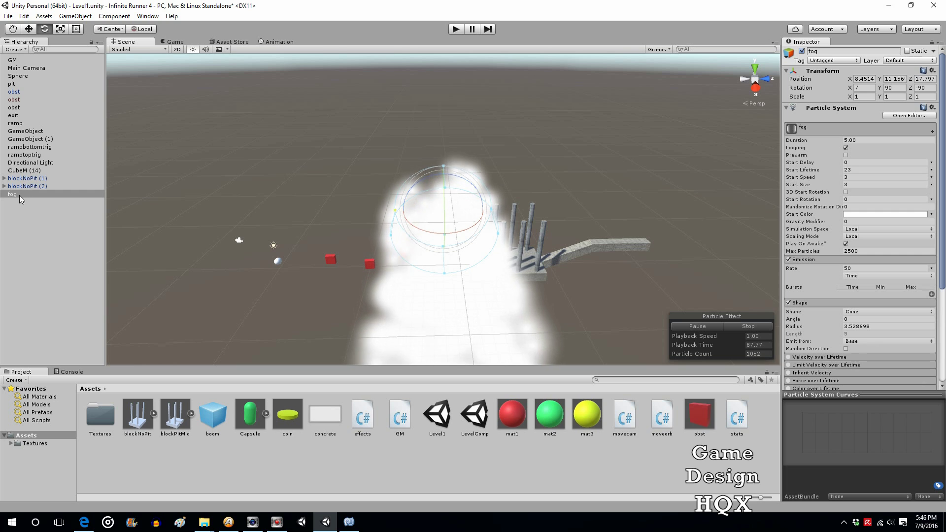
- Drag fog onto Main Camera in the Hierarchy to make it a child
drag(17, 193, 27, 68)
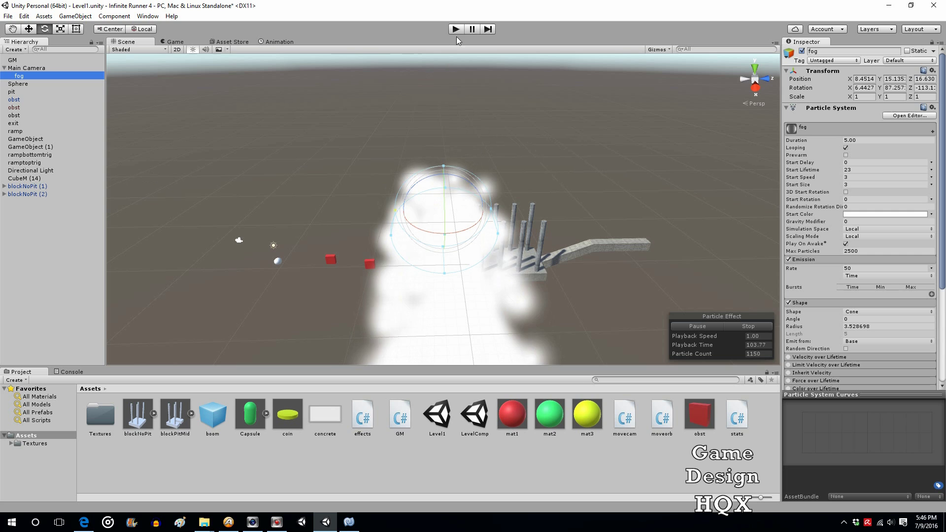
- Position the fog: Y to 2, move it beside the track, then height 5
click(865, 79)
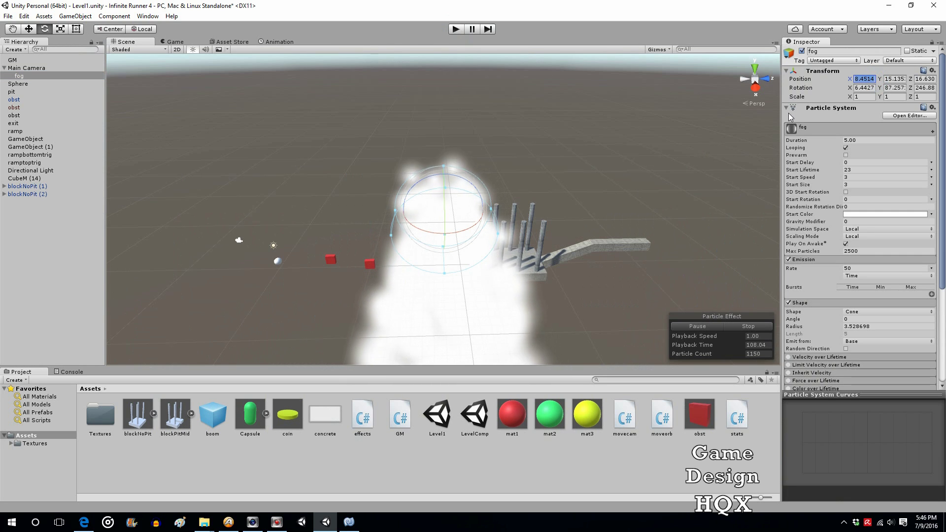
click(890, 79)
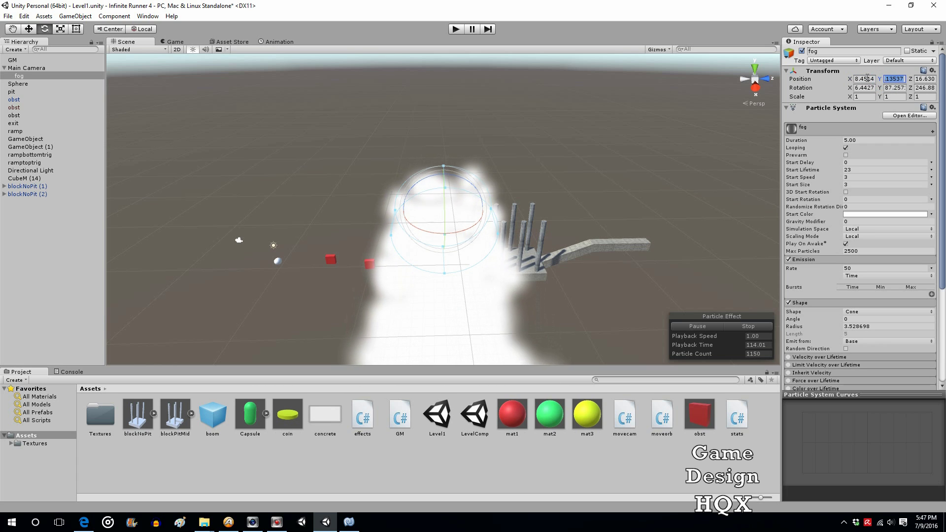
text(2)
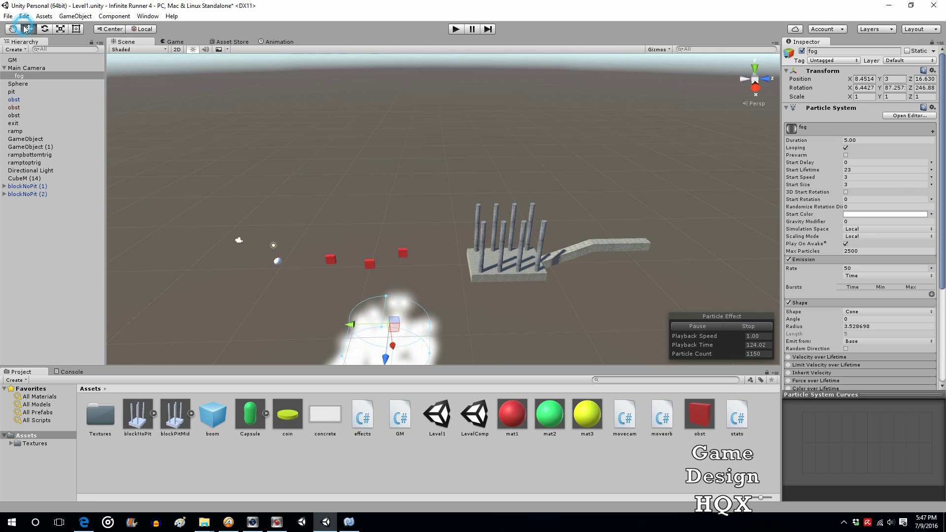
drag(394, 349, 394, 165)
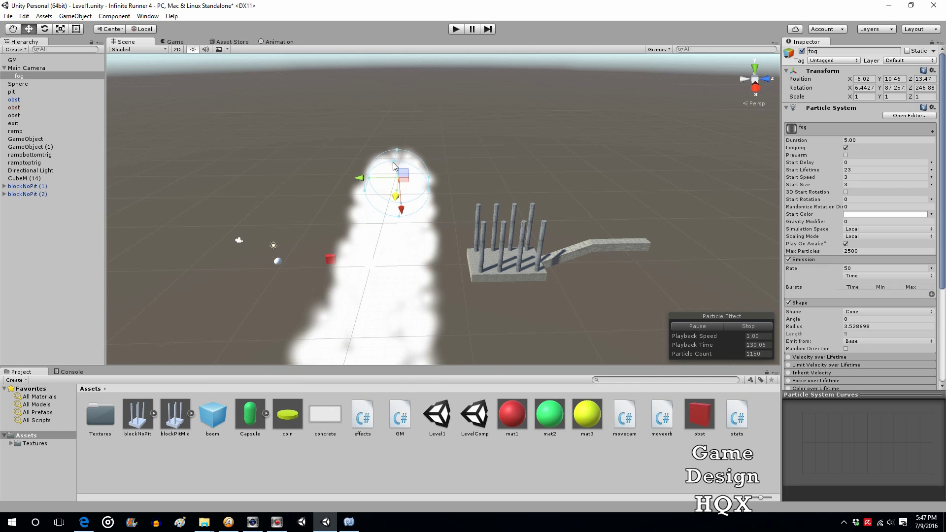
drag(398, 125, 398, 120)
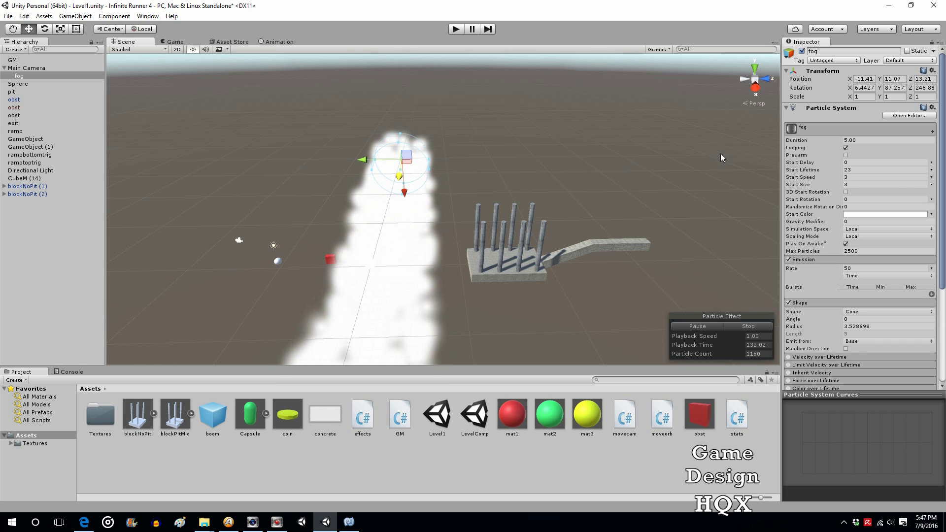
click(902, 80)
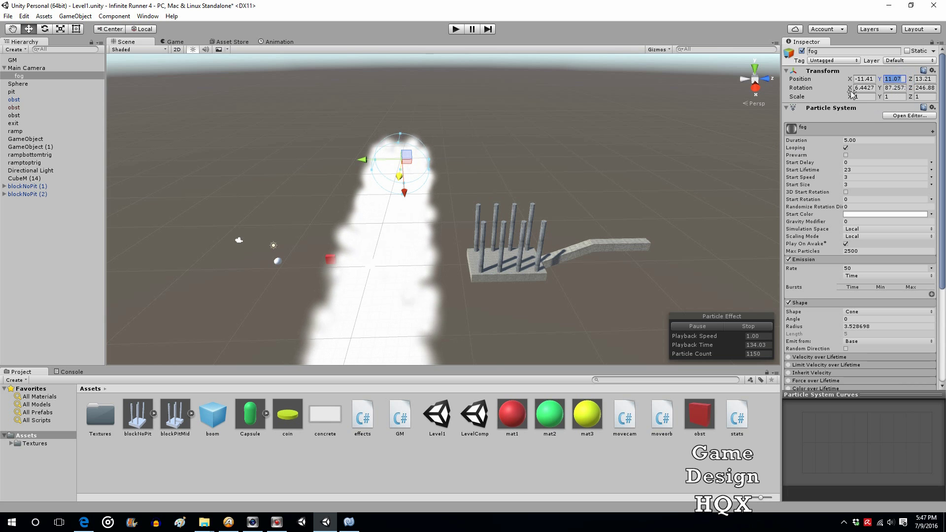
text(5)
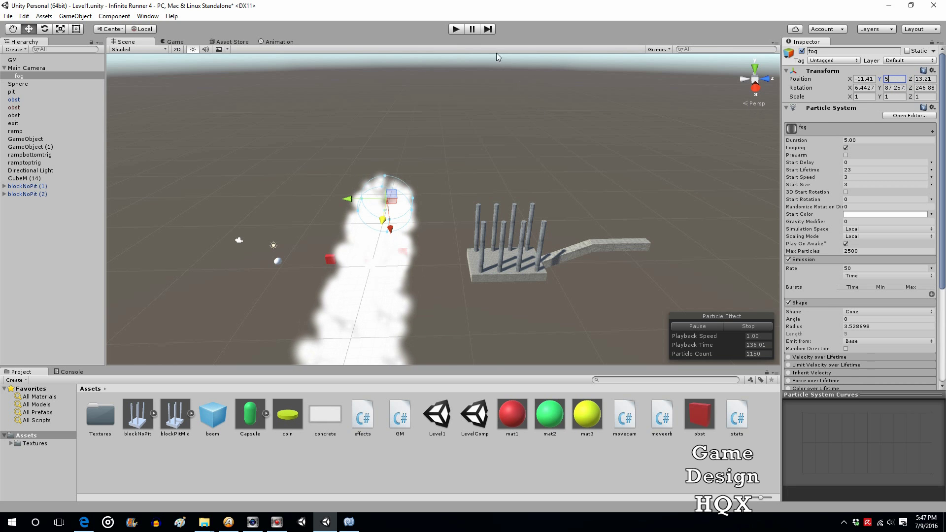
- After a quick test run, enable Prewarm, move the fog higher and forward, and play
click(456, 29)
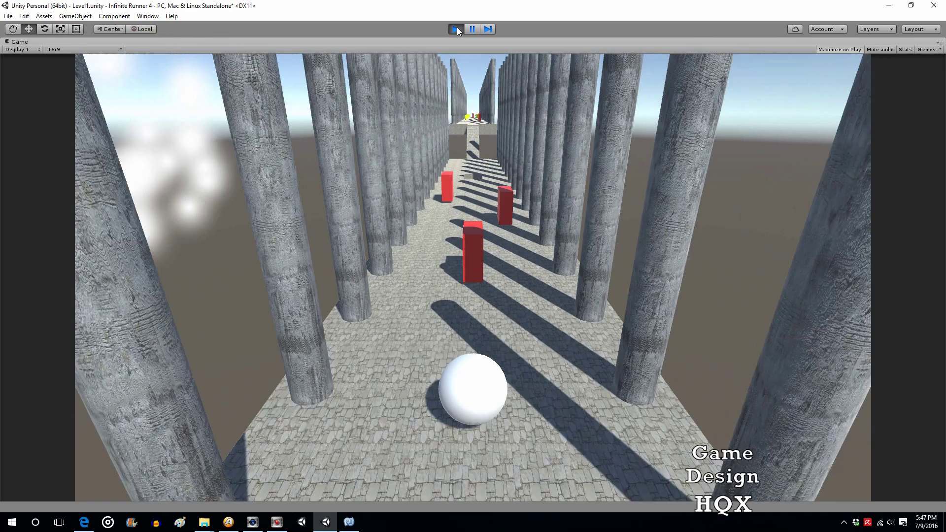
click(456, 29)
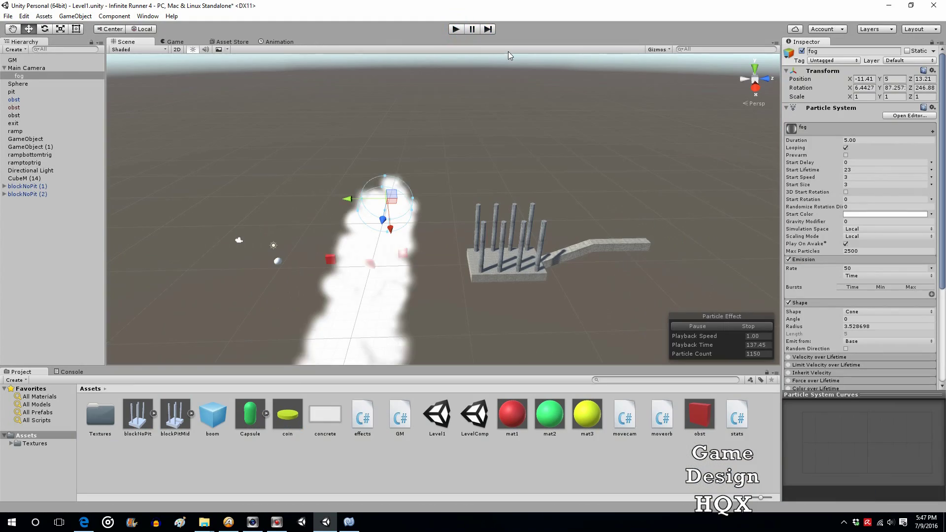
click(846, 149)
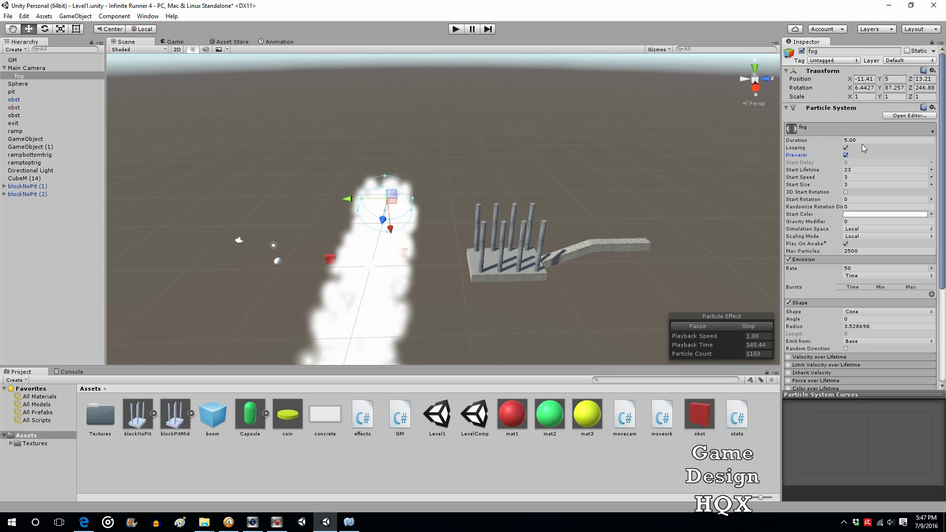
drag(351, 196, 409, 191)
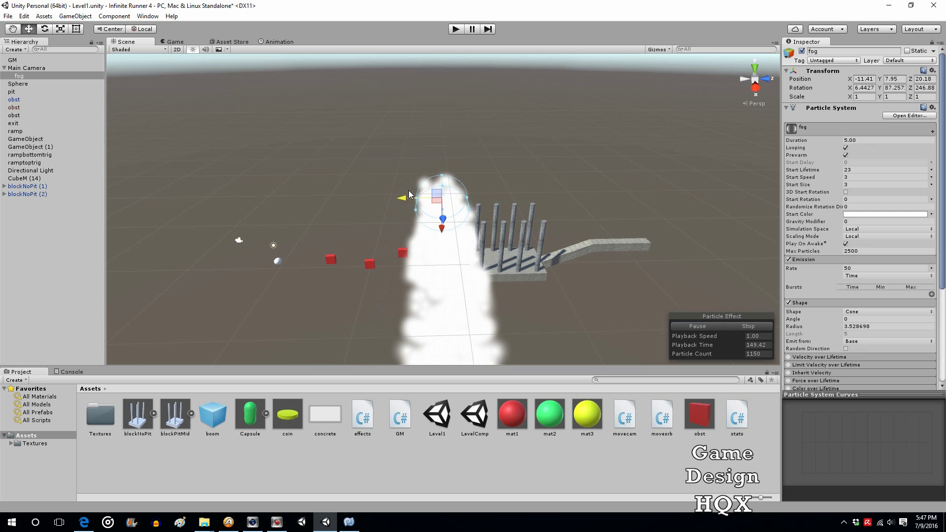
click(454, 29)
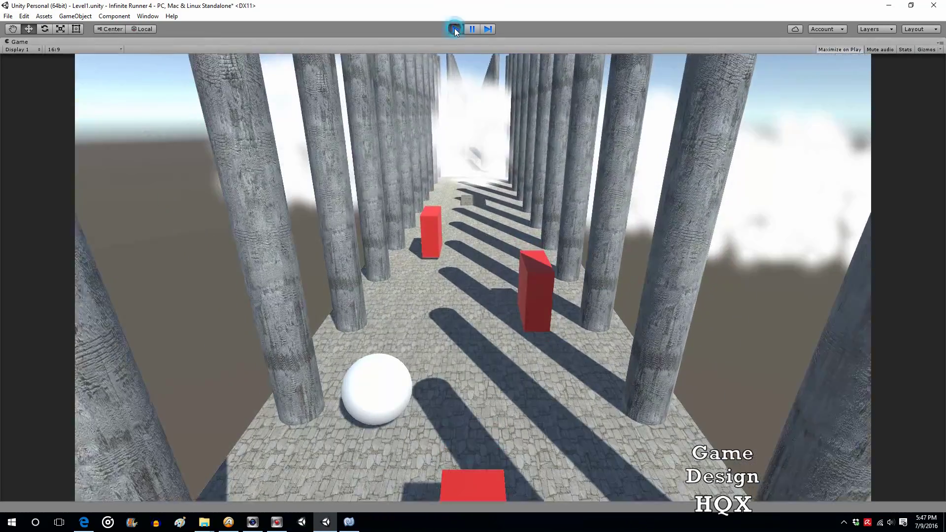
- Raise the fog emitter and move it back along the track to -26.09, 12.72, 18.16, play-testing the result
click(455, 29)
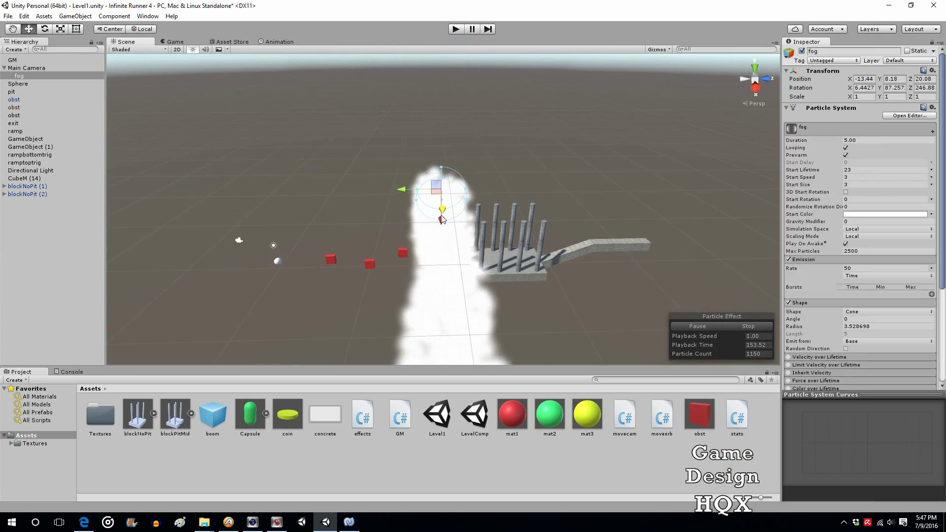
drag(442, 218, 445, 197)
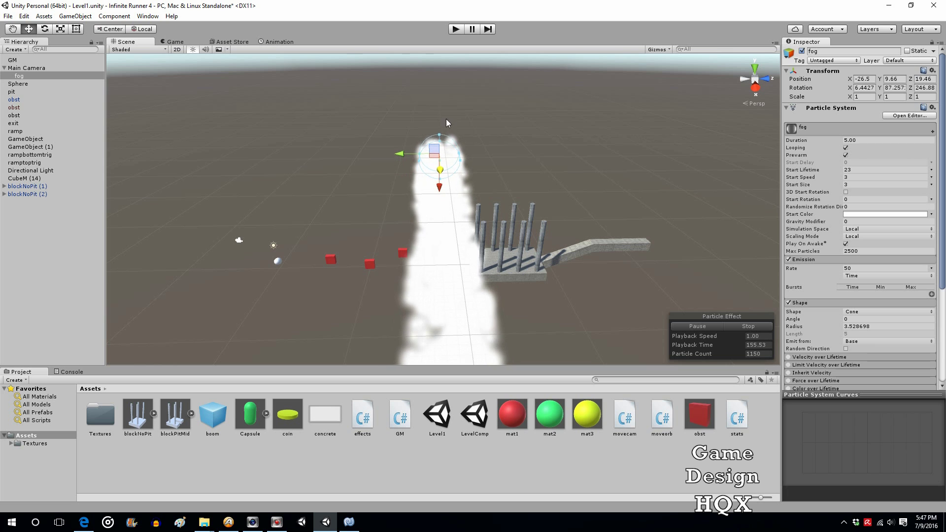
click(456, 30)
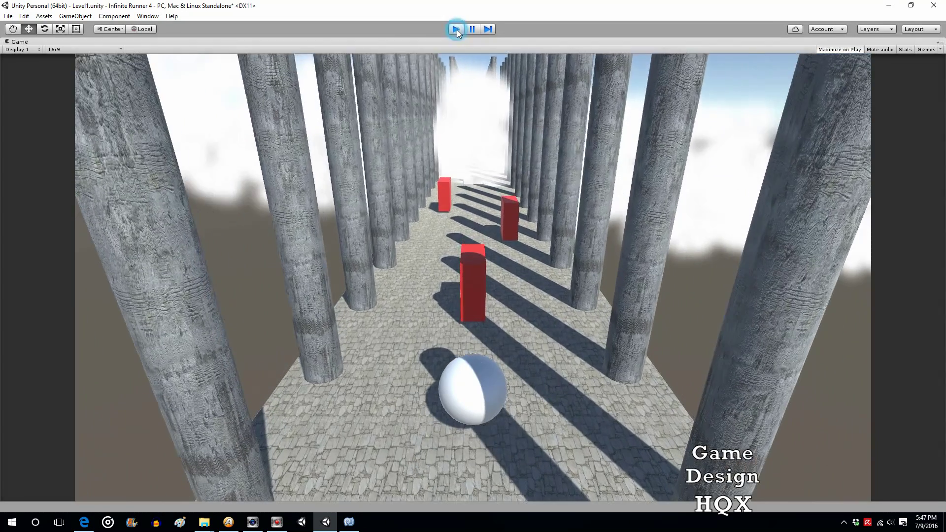
click(457, 30)
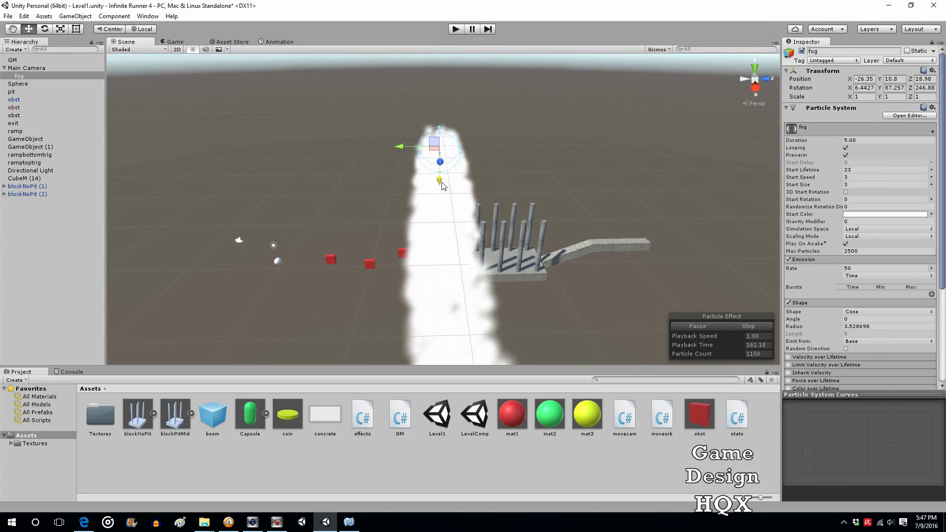
click(456, 29)
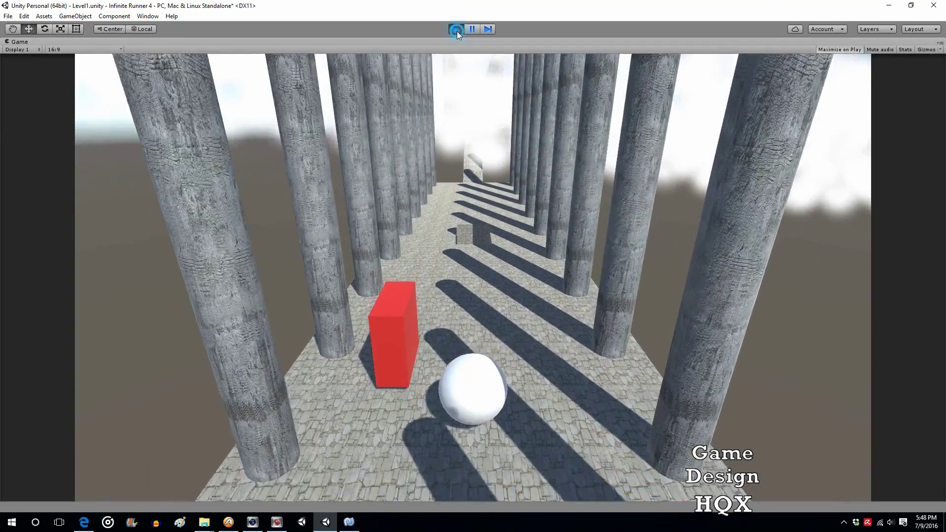
click(456, 30)
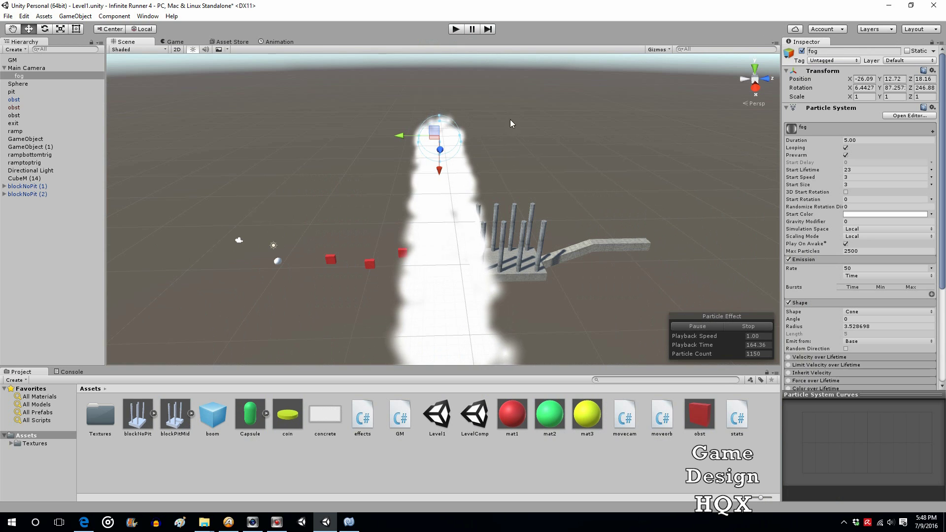
- Set the fog's Start Color to semi-transparent cyan 21C8FF90 (alpha 144)
click(863, 214)
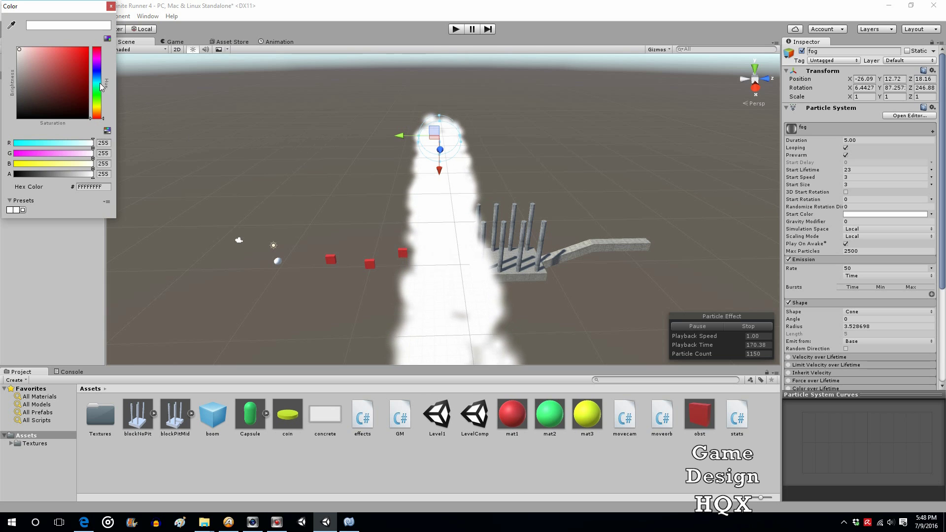
drag(17, 49, 78, 49)
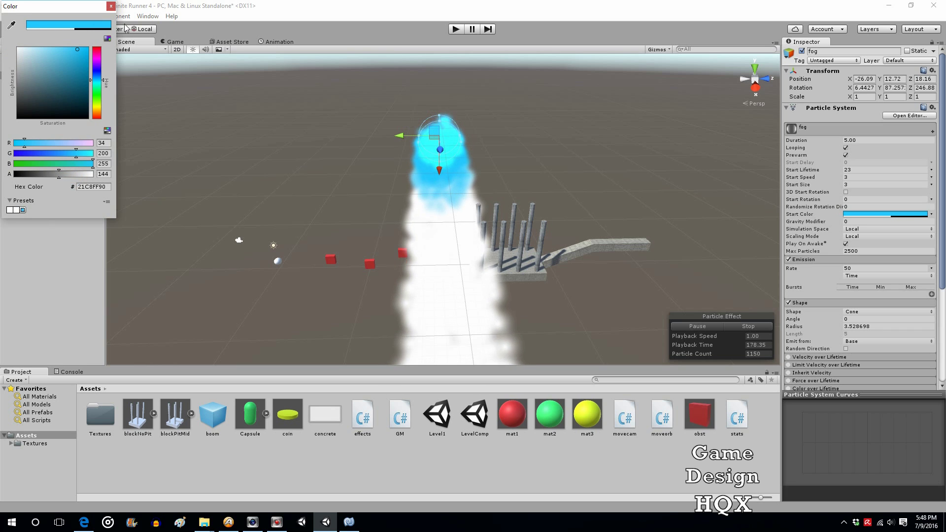
click(111, 6)
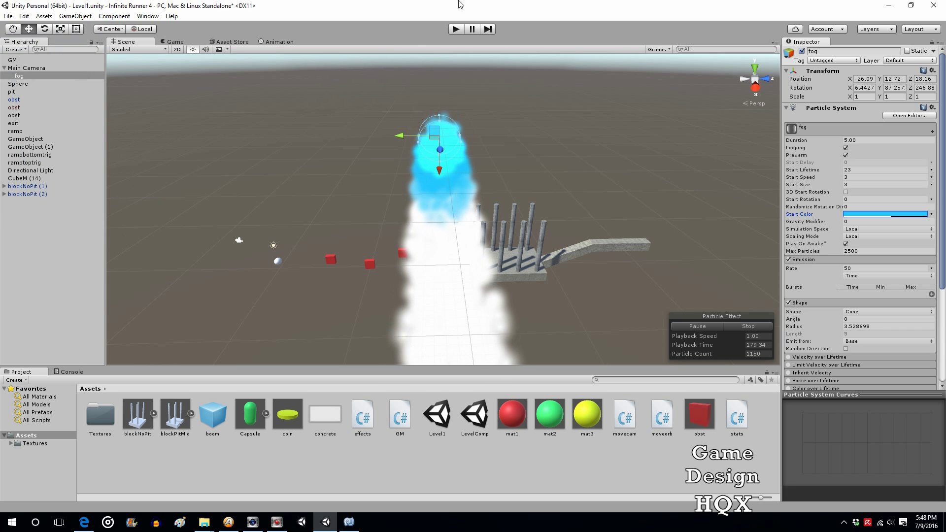
click(456, 30)
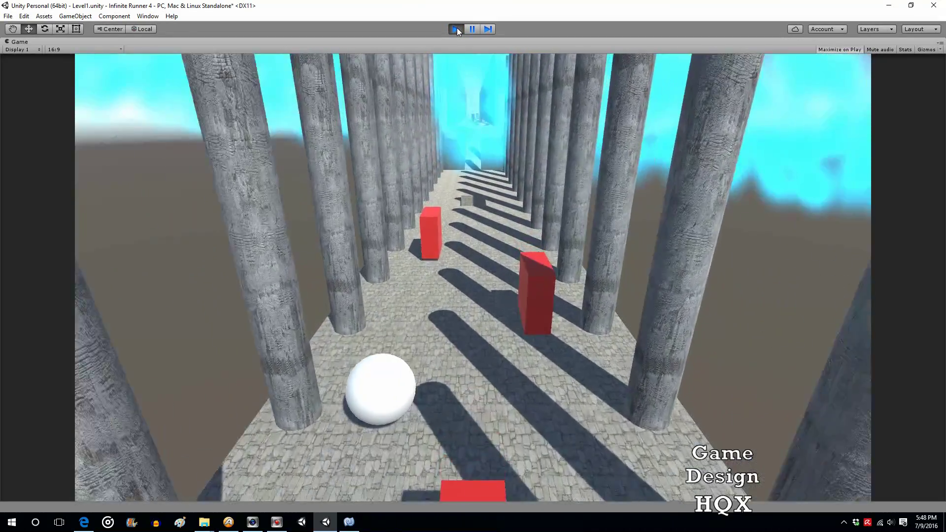
key(Right)
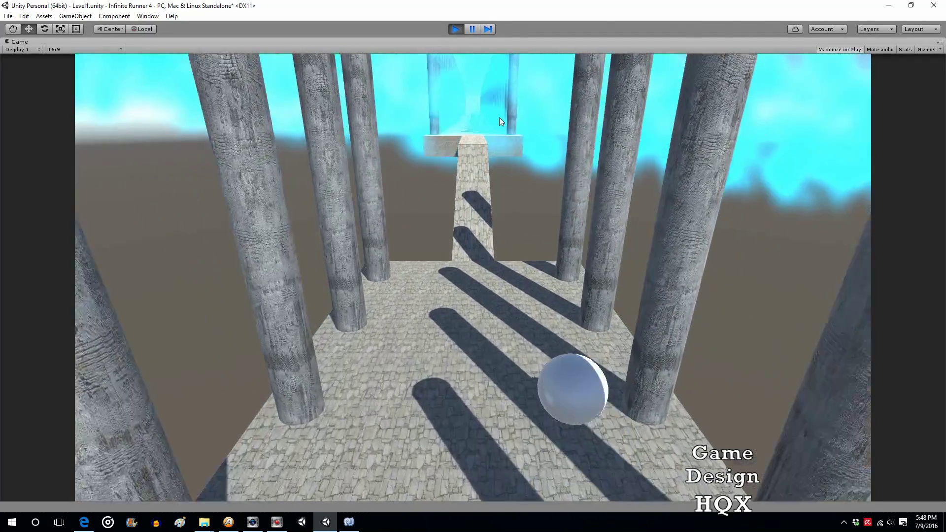
key(Left)
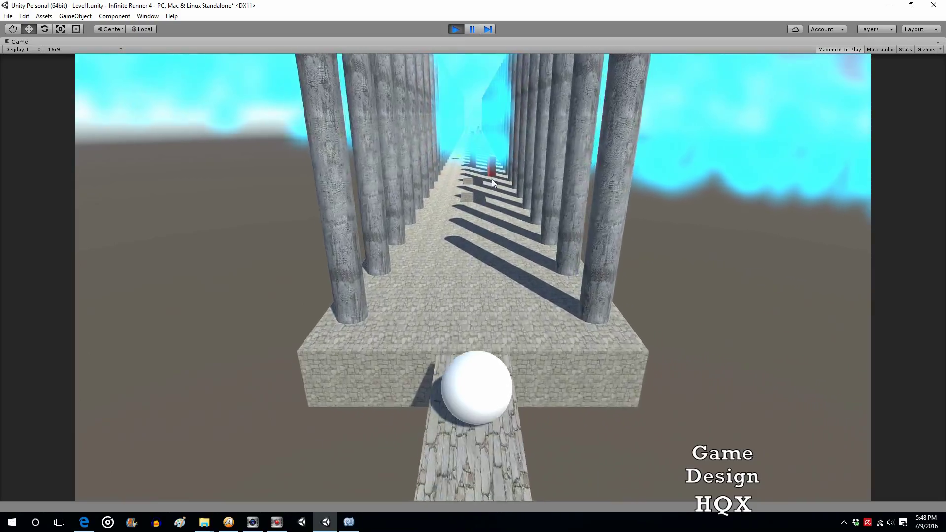
key(Left)
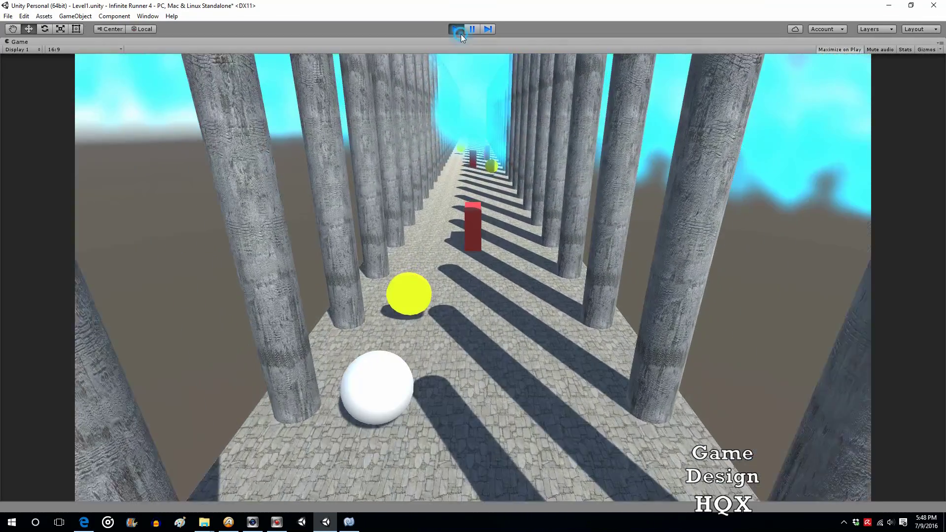
click(457, 29)
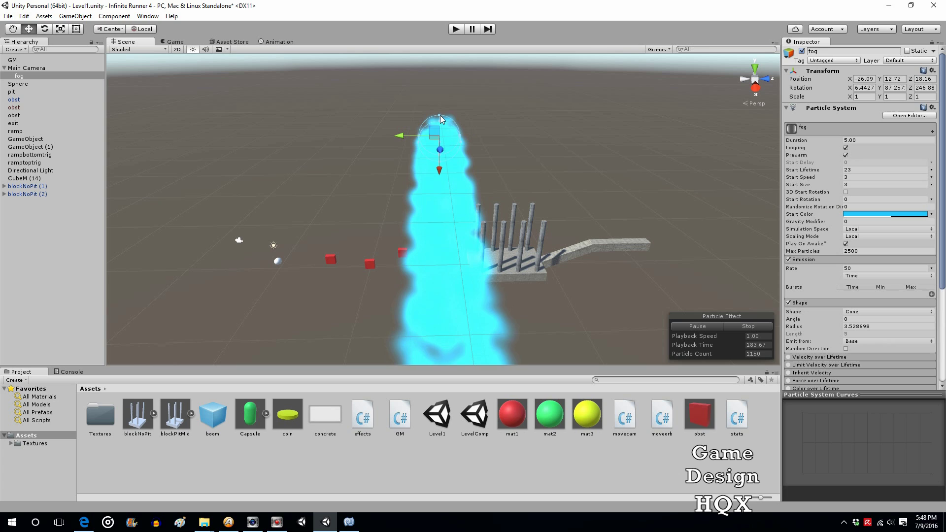
- Widen the fog cone to radius 3.86, set Start Speed 2, play-test, and drop Start Color alpha to 120
drag(440, 115, 440, 113)
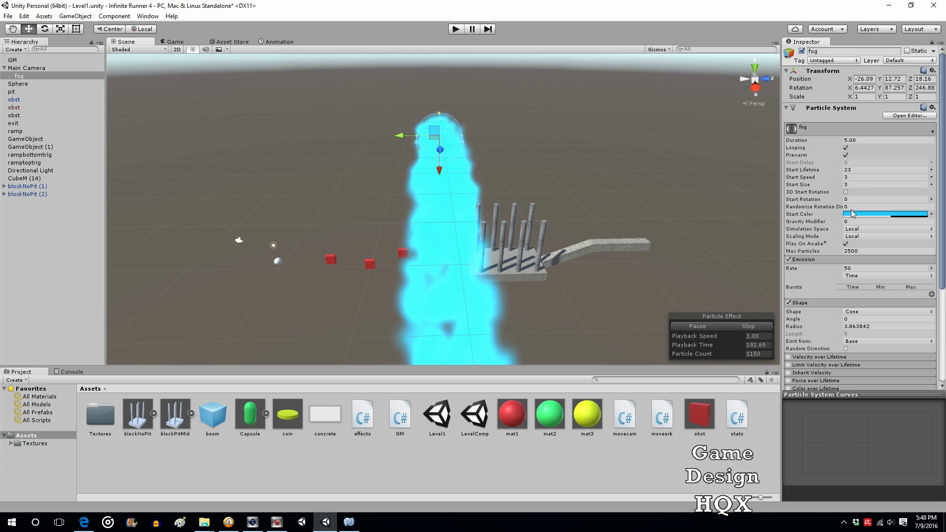
click(853, 177)
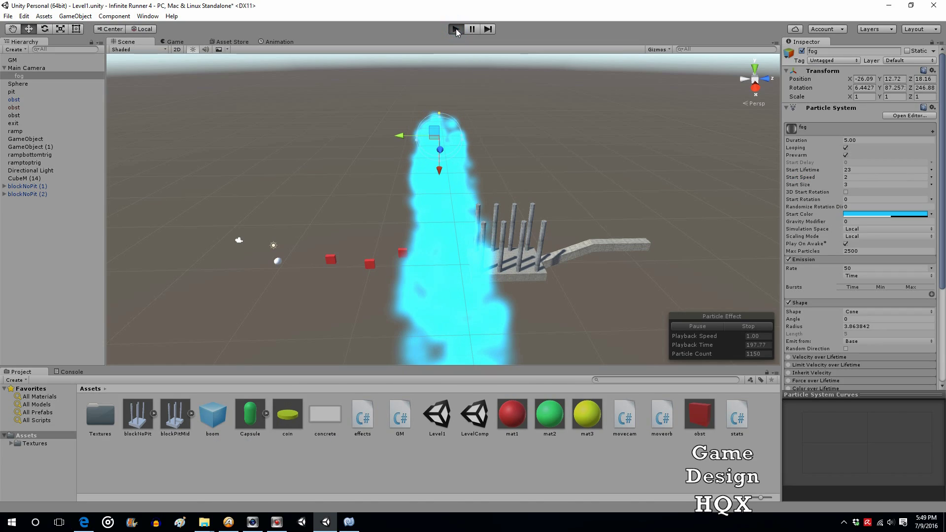
click(457, 29)
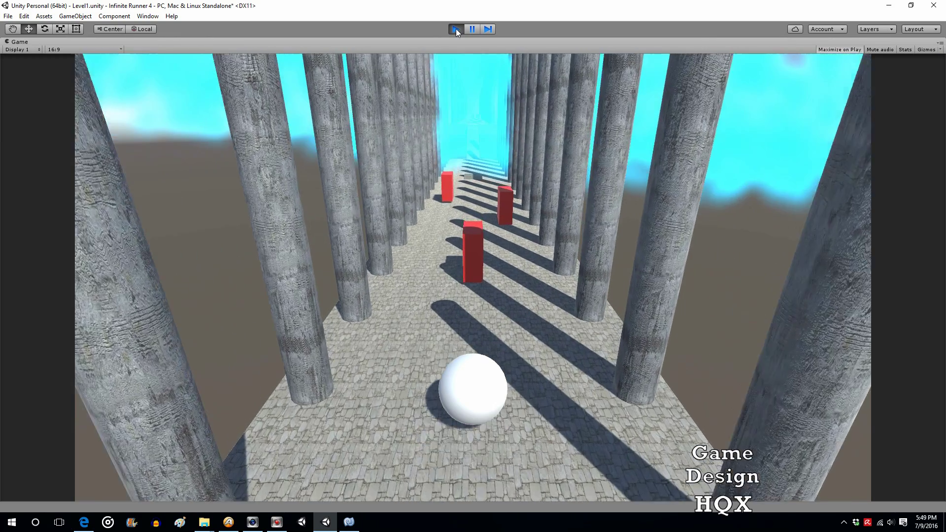
key(Right)
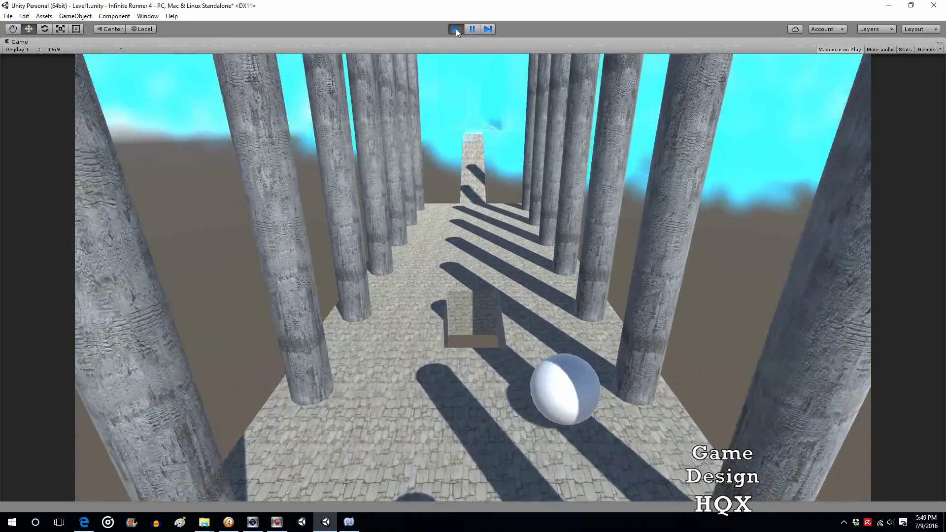
key(Left)
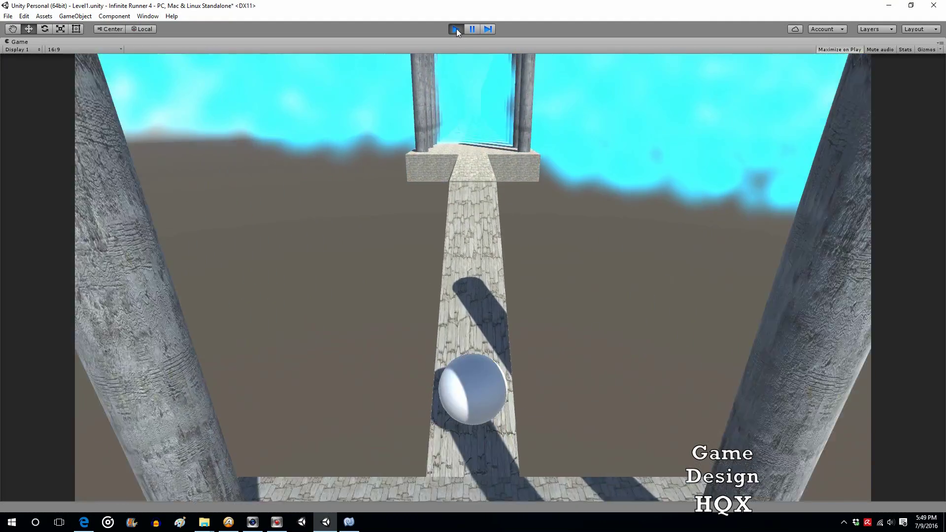
click(456, 29)
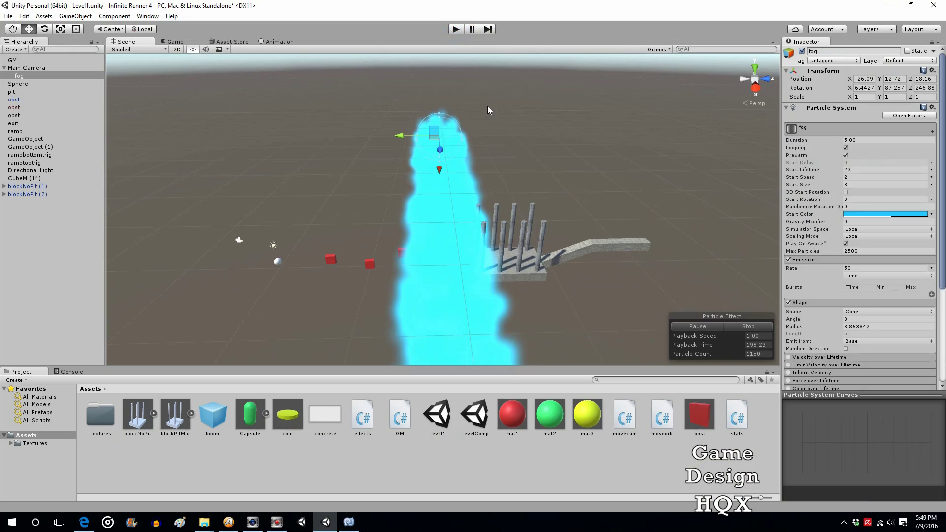
click(879, 214)
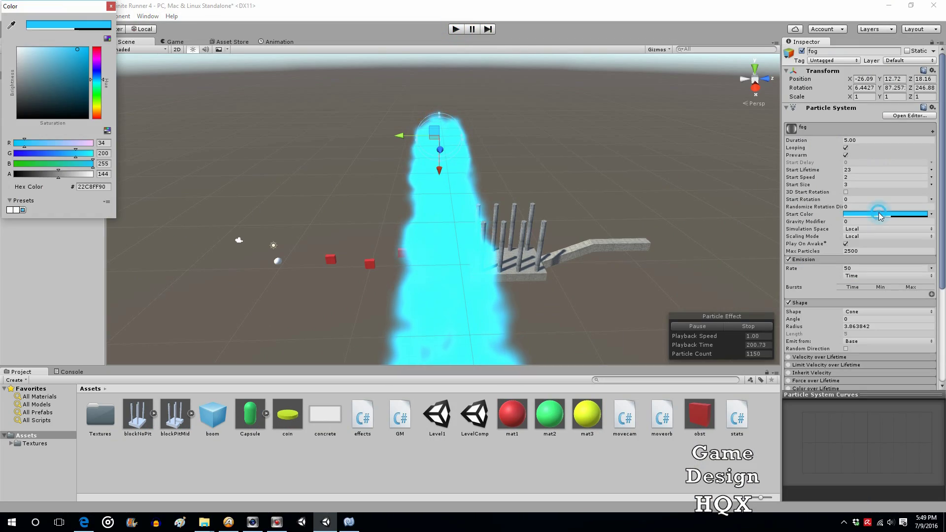
click(52, 174)
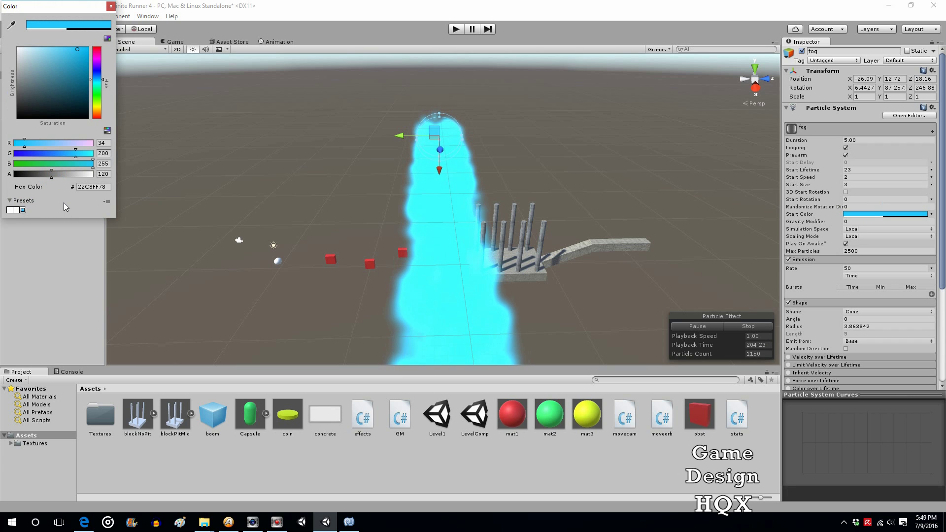
click(111, 6)
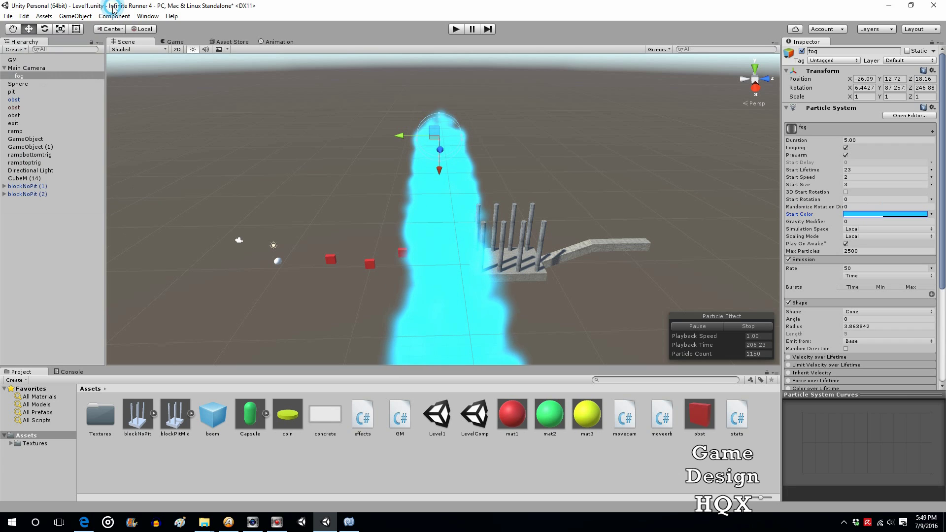
click(455, 30)
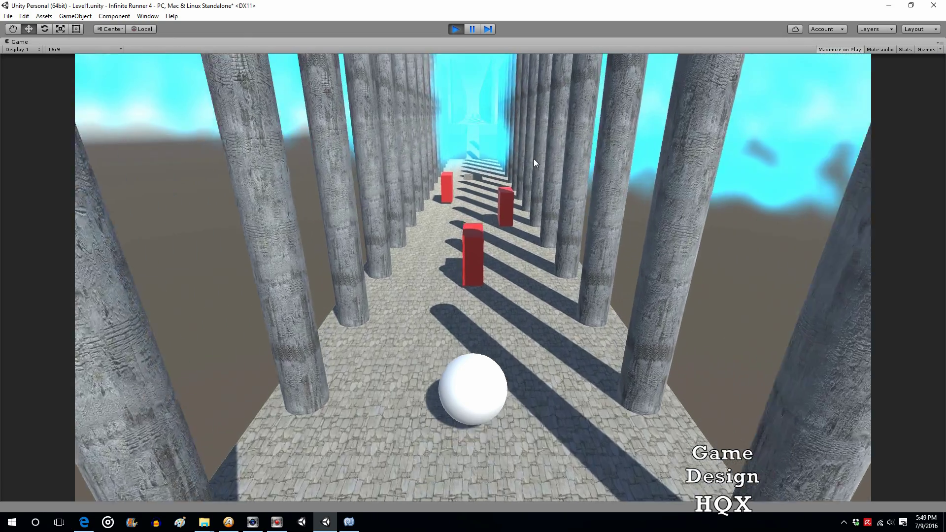
key(Right)
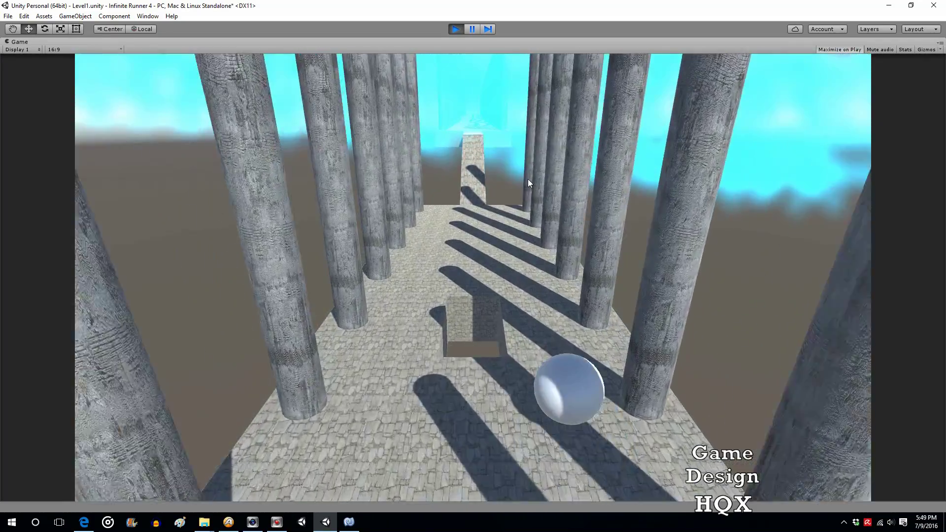
key(Left)
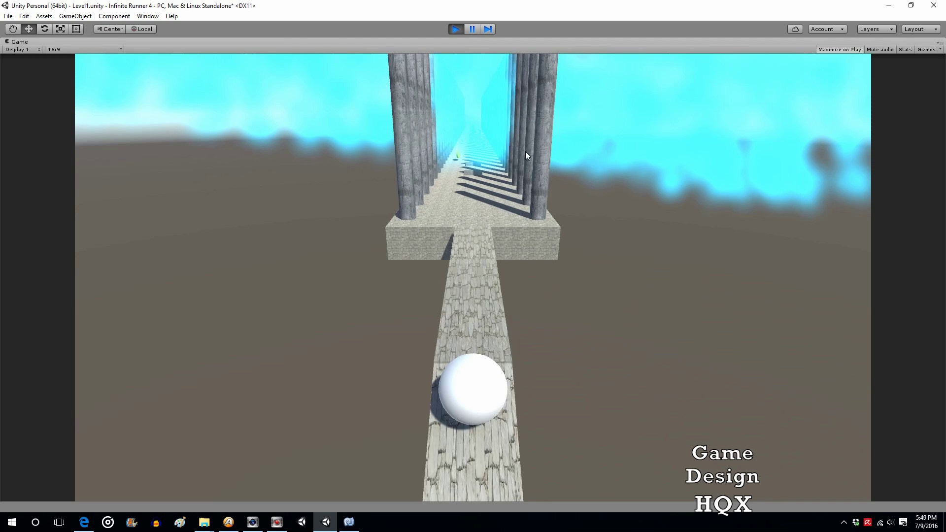
click(454, 29)
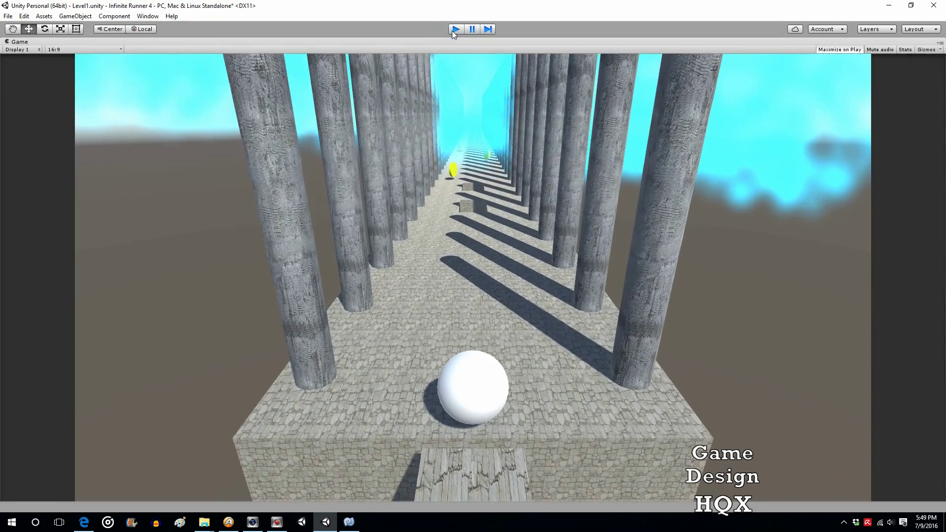